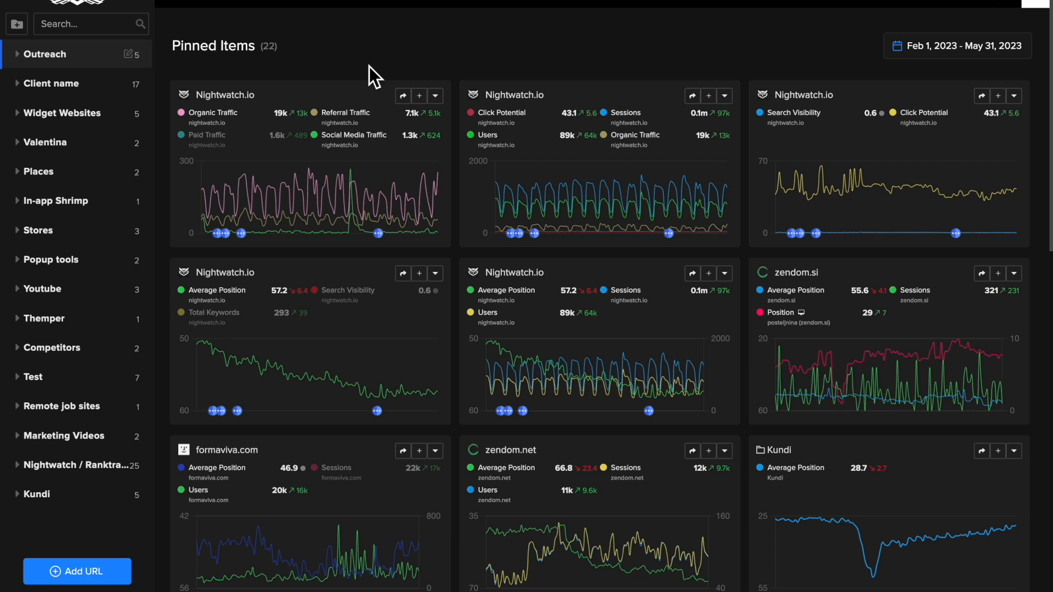
# Set the pinned items' date range to last month and copy the first Nightwatch.io graph's private sharing link
pyautogui.click(927, 55)
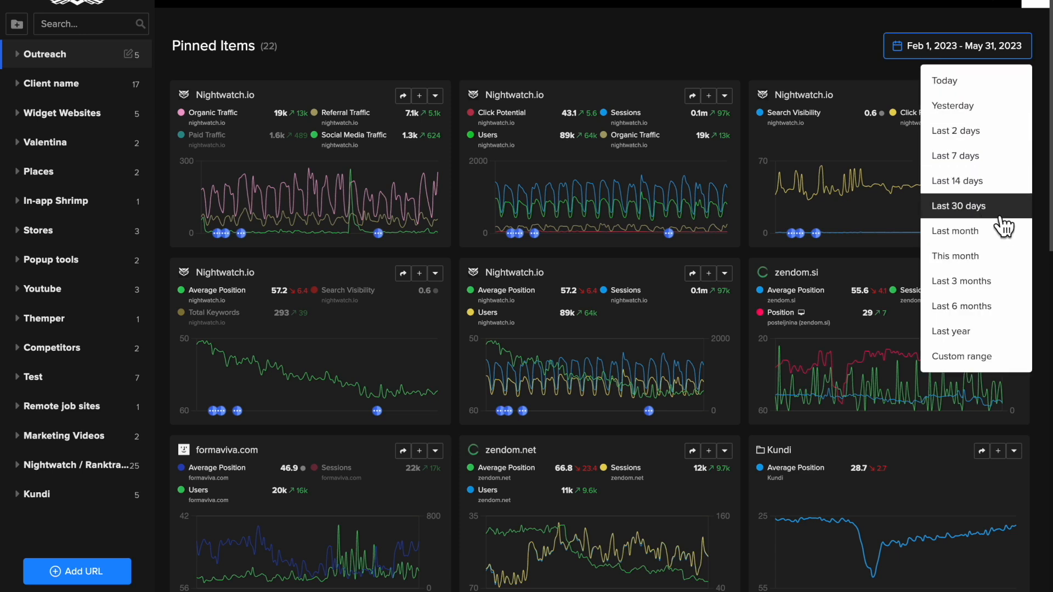
pyautogui.click(981, 231)
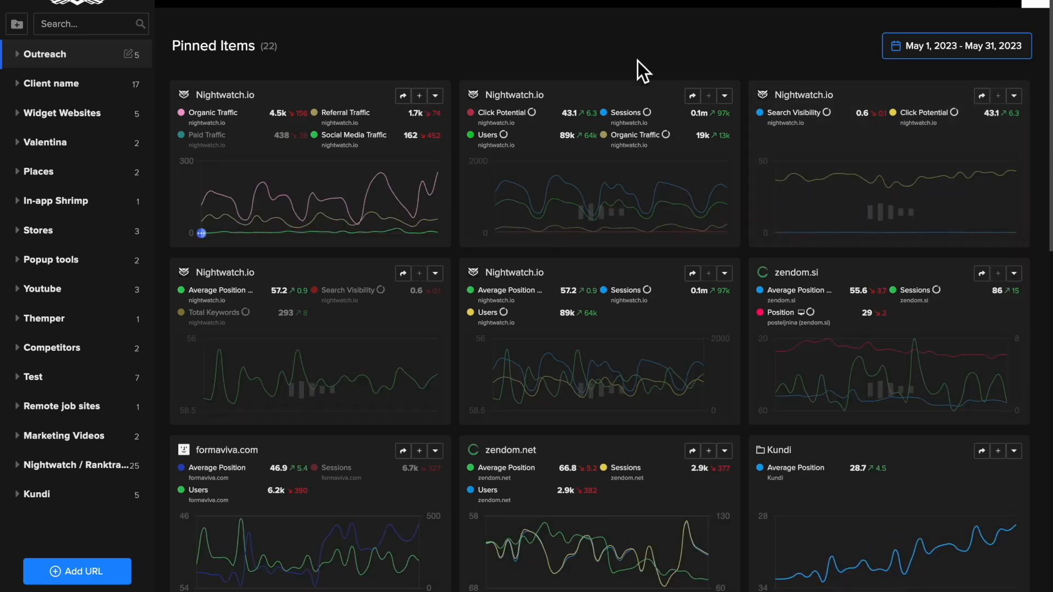
pyautogui.click(412, 100)
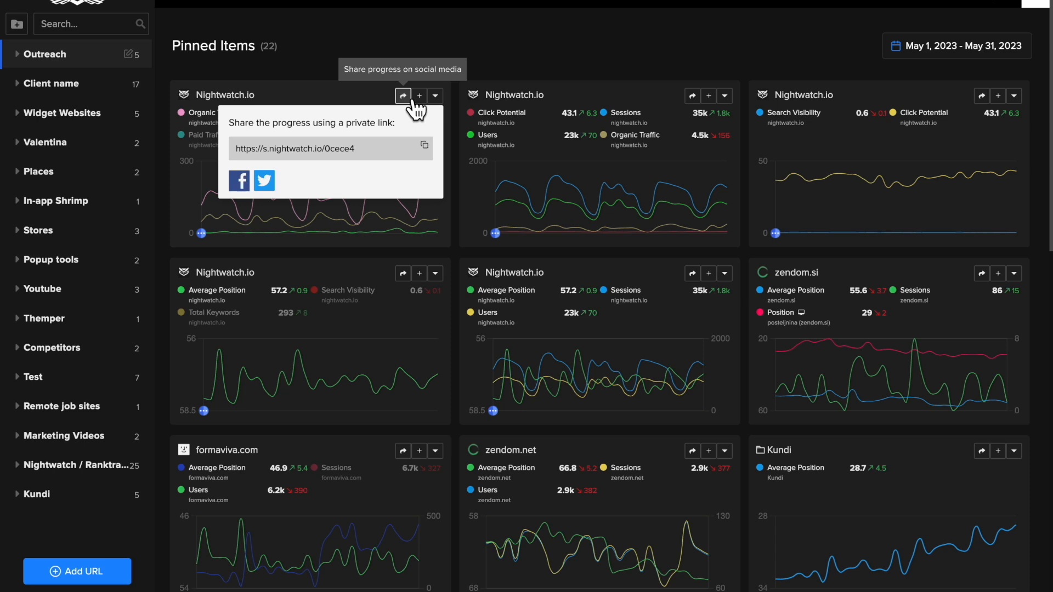
pyautogui.click(425, 144)
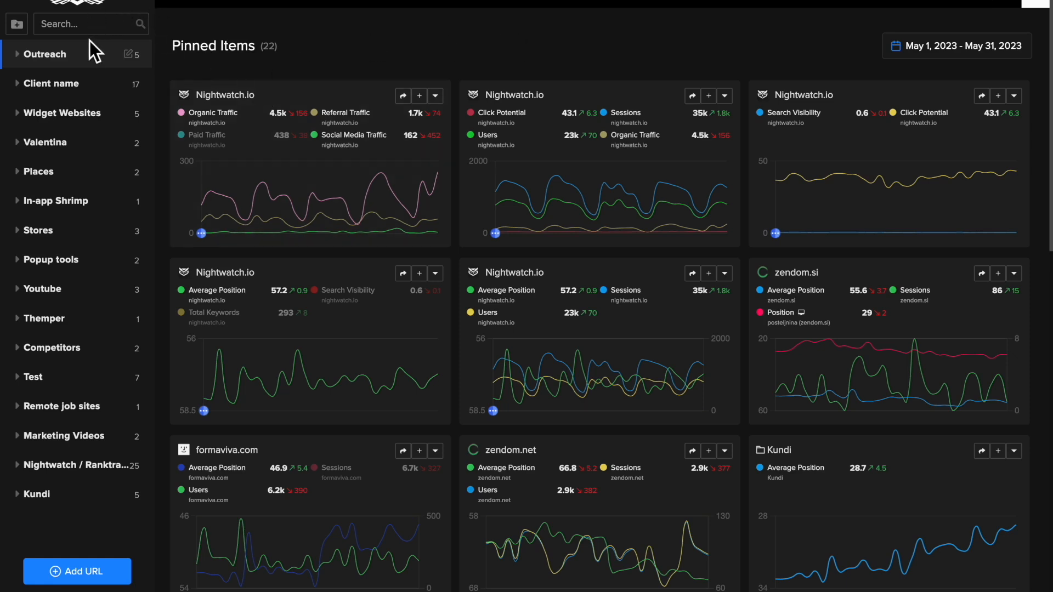
# Expand the Outreach and Client name groups and look through the websites they contain
pyautogui.click(82, 54)
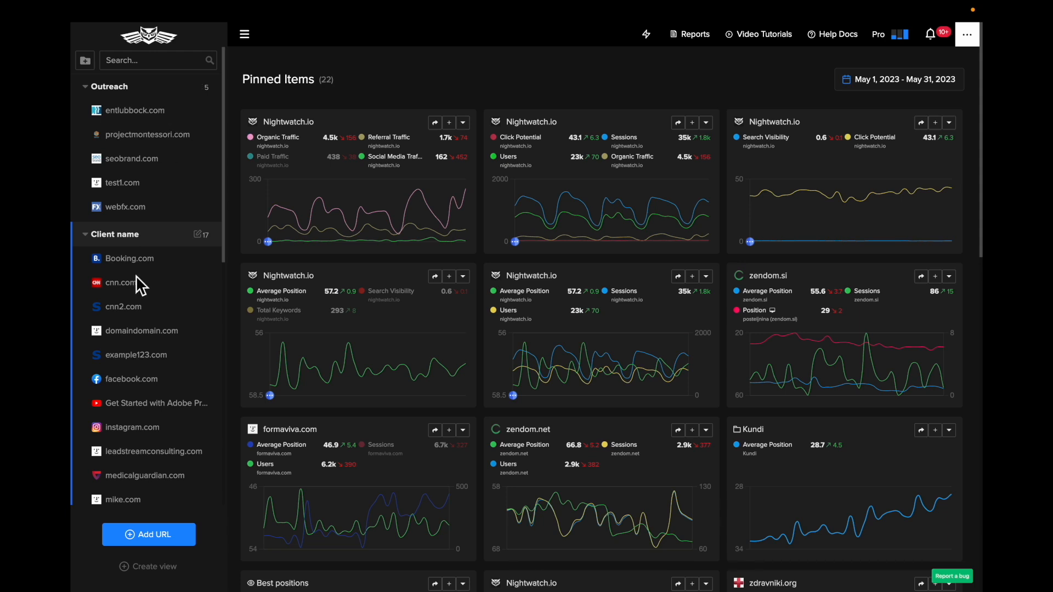
pyautogui.scroll(-2, 176, 258)
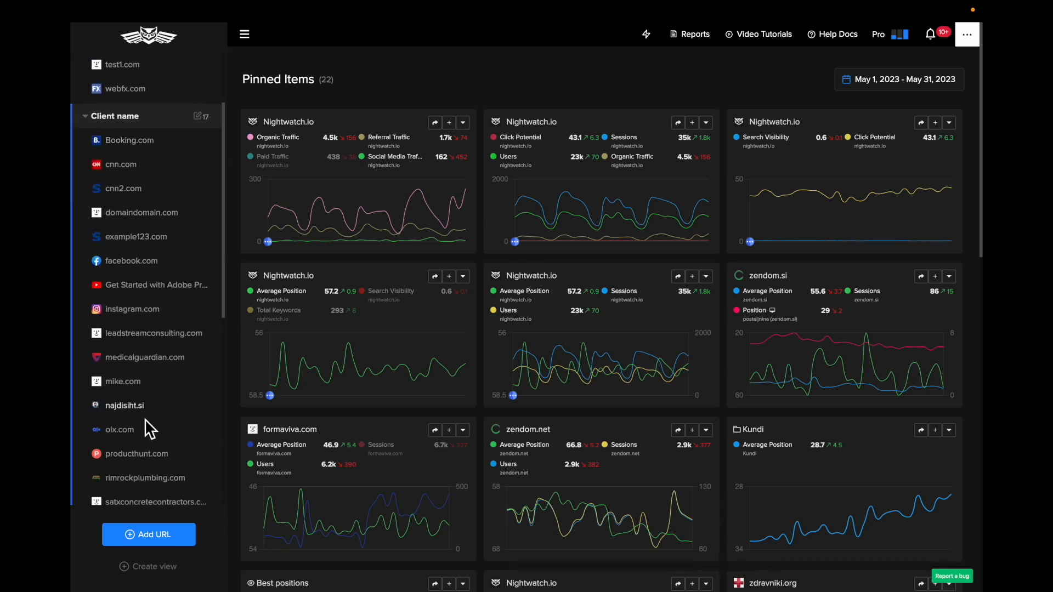
pyautogui.scroll(2, 214, 260)
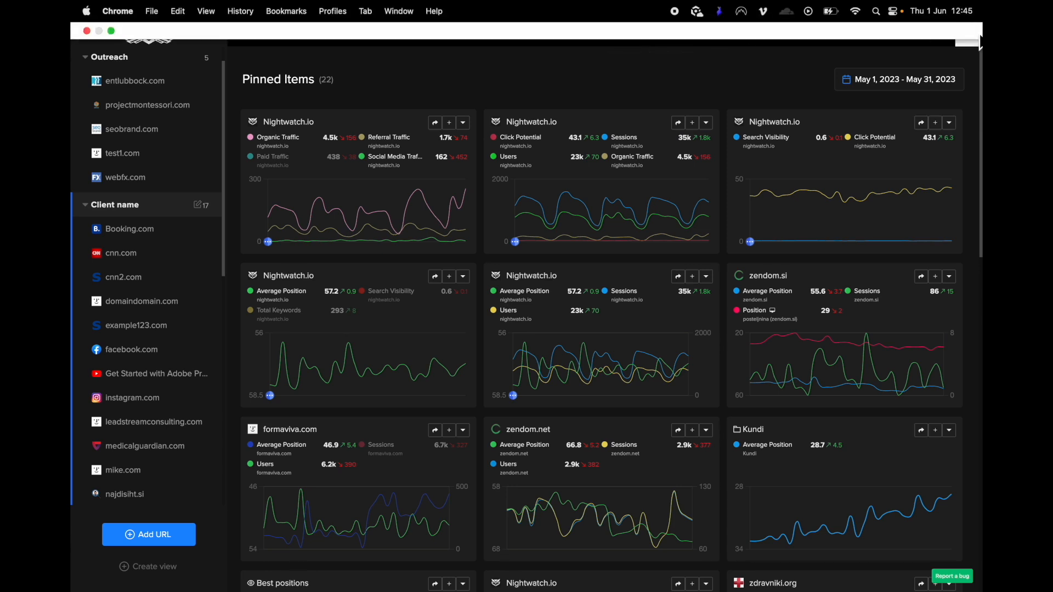
# Switch the interface to the light color mode and check the notifications
pyautogui.click(974, 46)
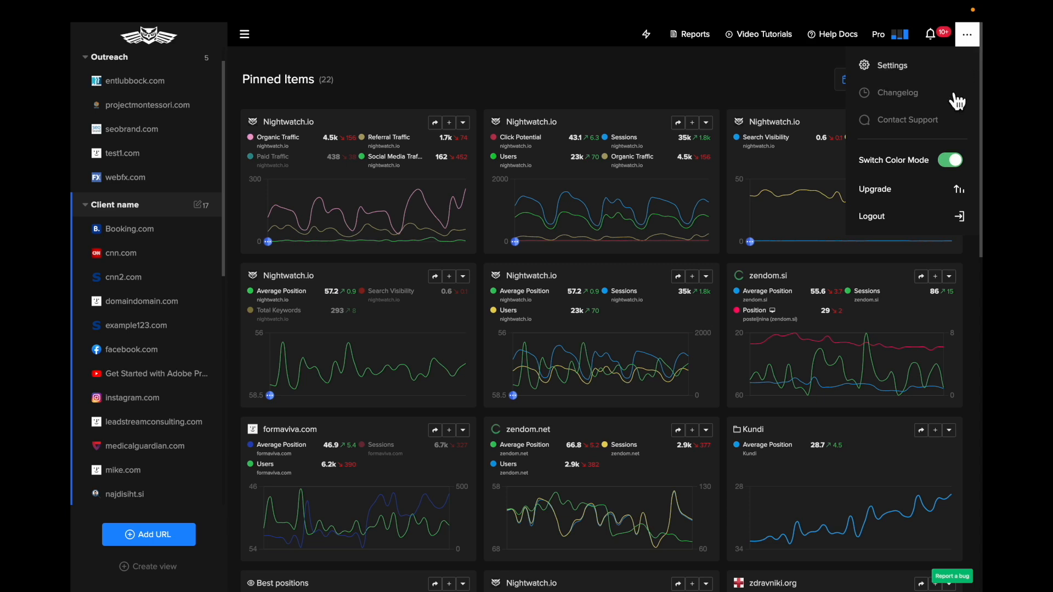
pyautogui.click(954, 162)
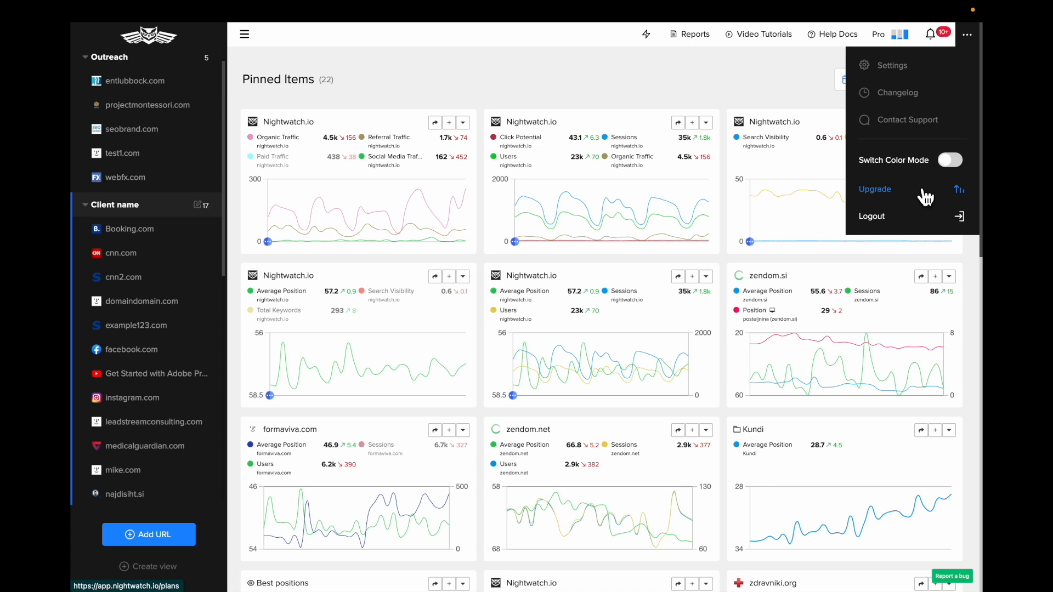
pyautogui.click(936, 45)
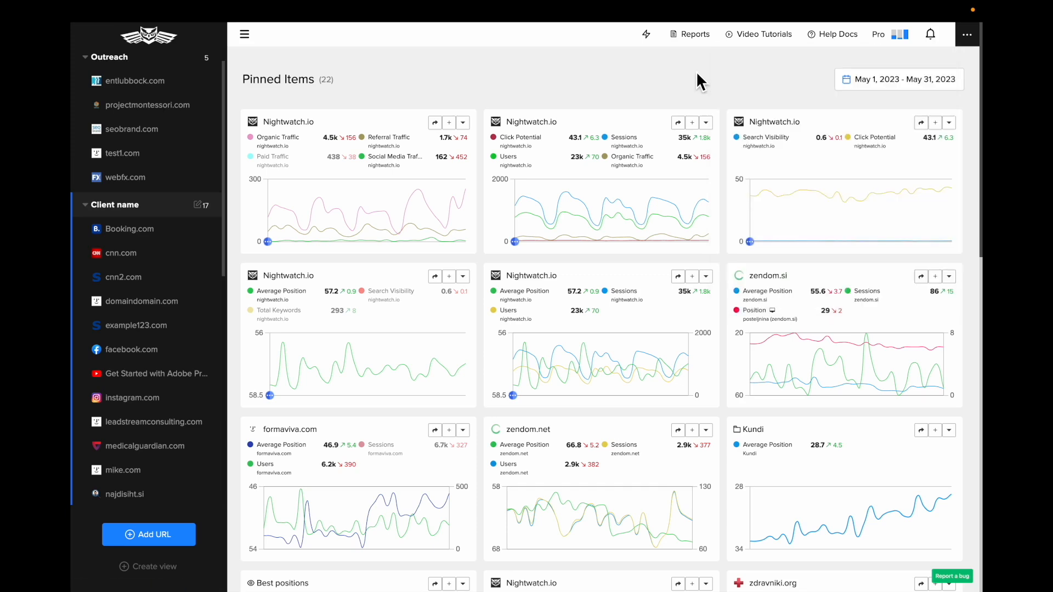
# Open the help documentation and search its articles for "search visibility"
pyautogui.click(830, 49)
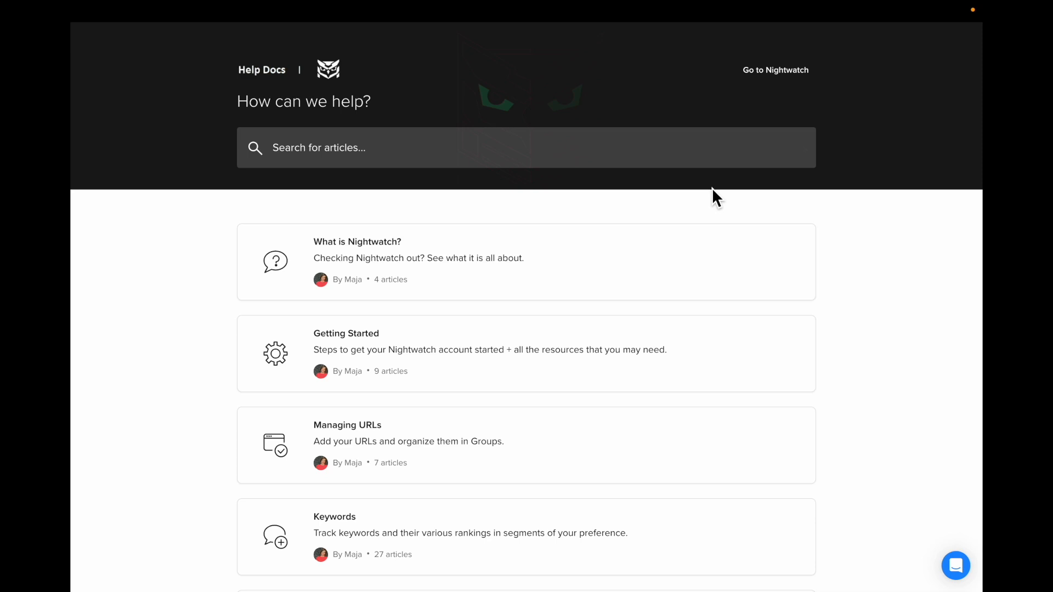
pyautogui.click(706, 161)
pyautogui.write('search visibility')
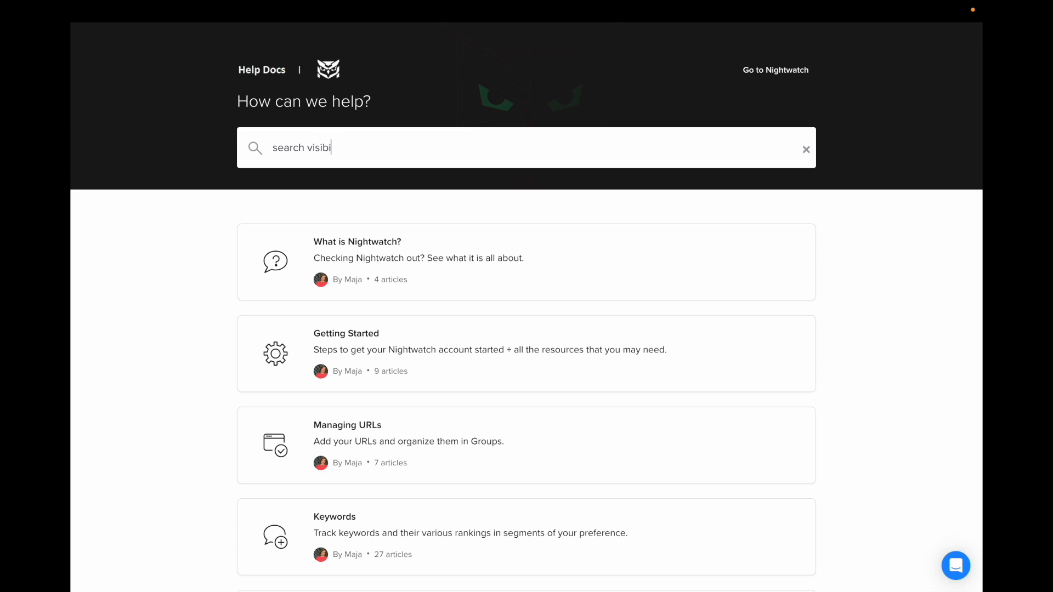
pyautogui.press('BackSpace')
pyautogui.press('BackSpace')
pyautogui.press('BackSpace')
pyautogui.write('ity')
pyautogui.press('Return')
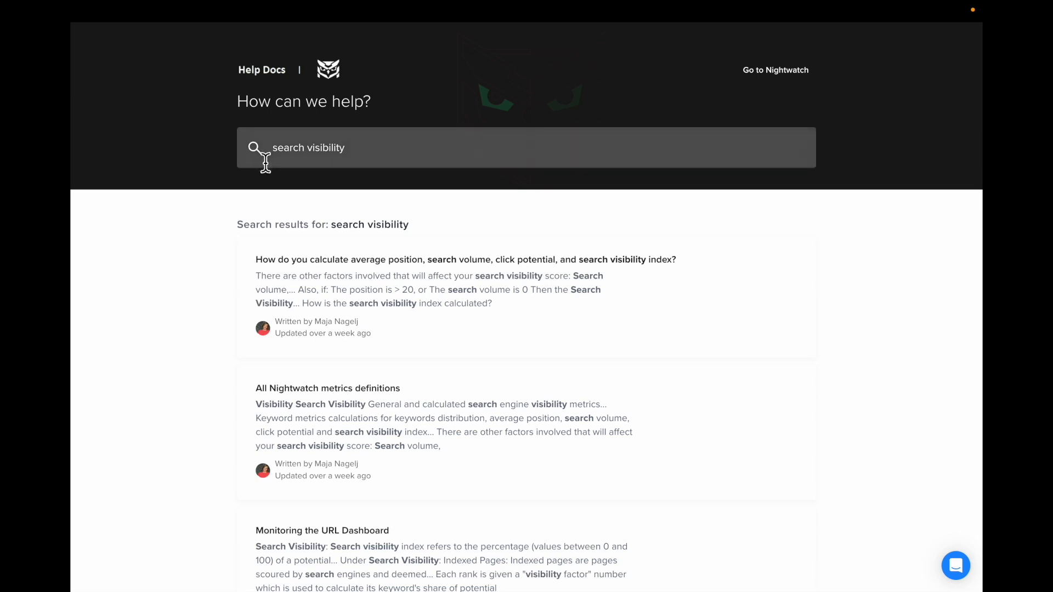
# Look through the help articles found on search visibility and return to the Nightwatch overview
pyautogui.scroll(-1, 206, 325)
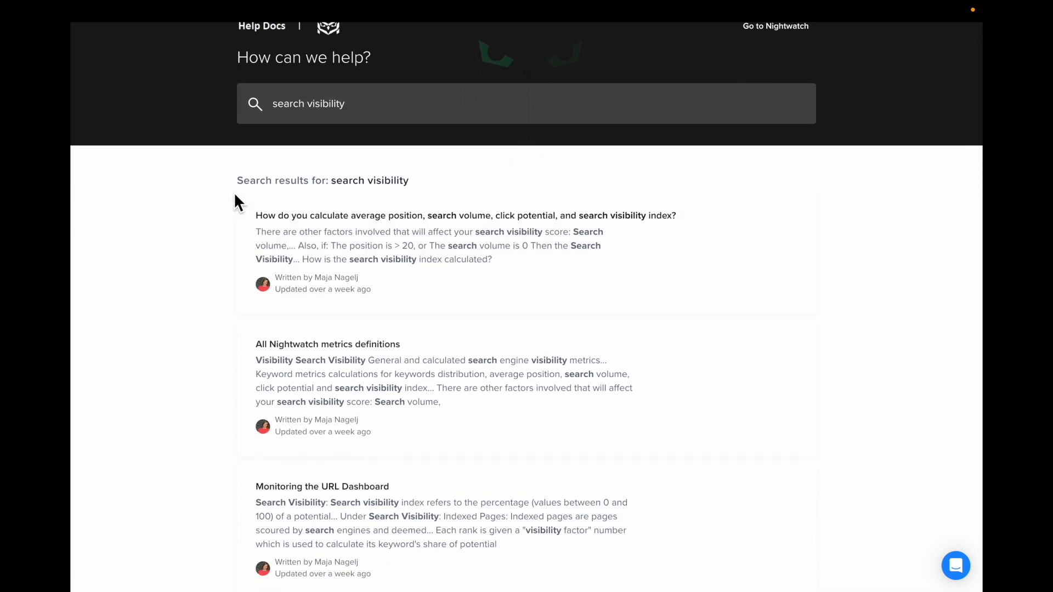
pyautogui.scroll(-2, 274, 248)
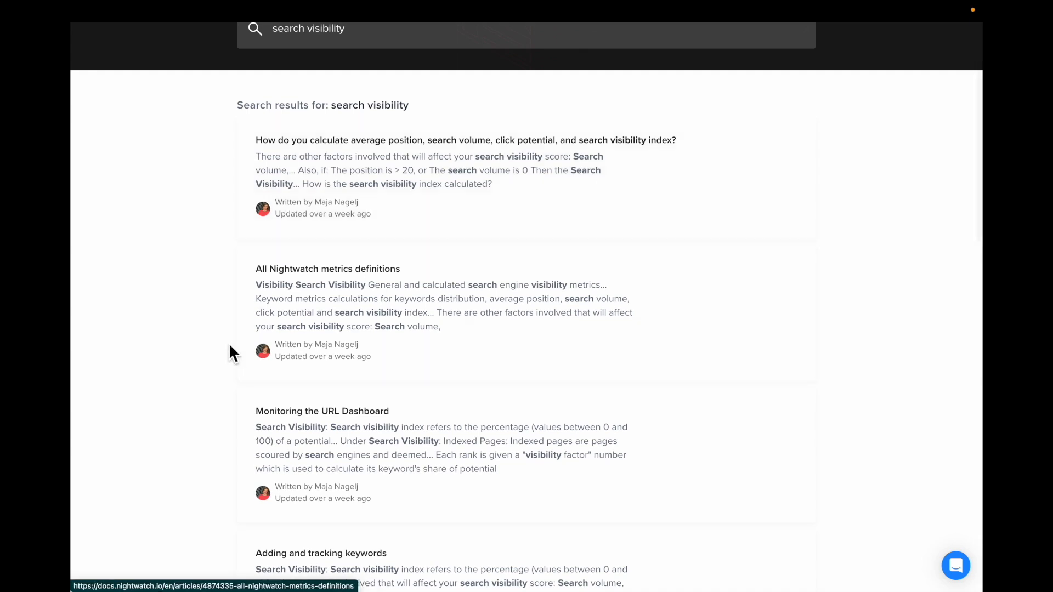
pyautogui.scroll(-1, 229, 343)
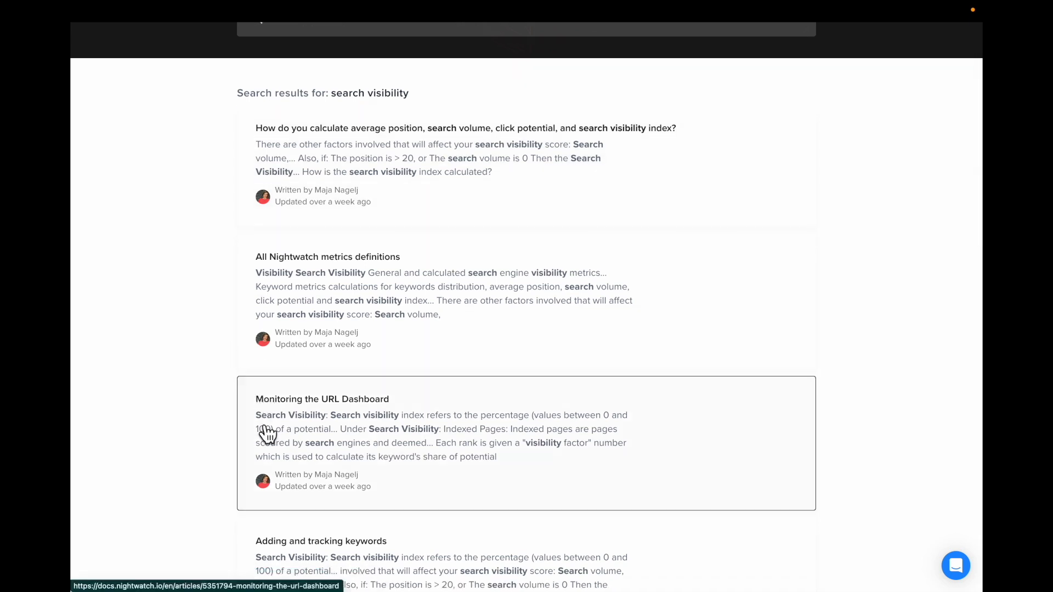
pyautogui.scroll(-5, 267, 434)
pyautogui.scroll(-10, 268, 434)
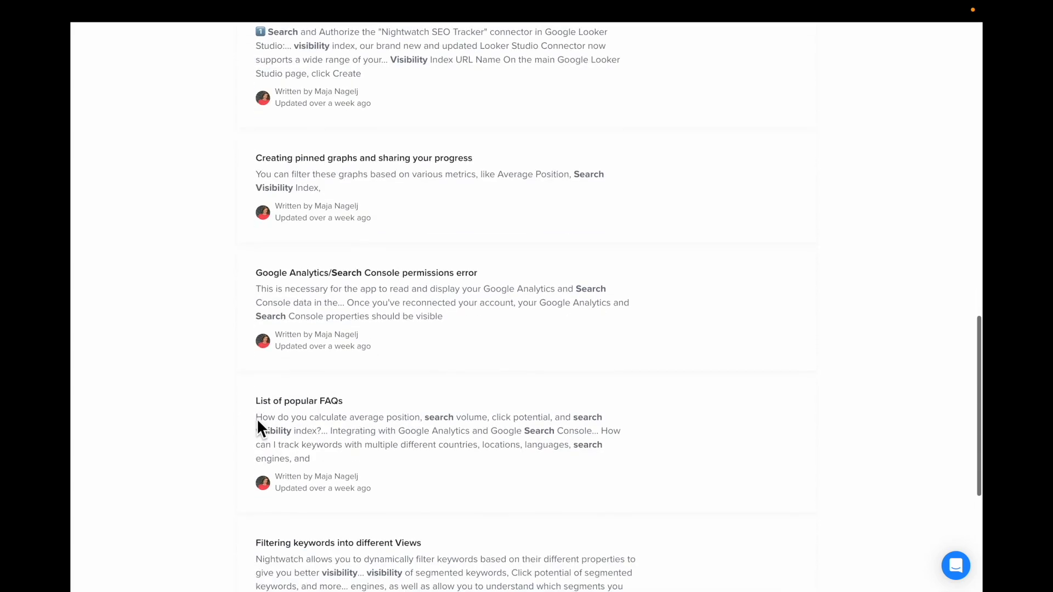
pyautogui.scroll(-4, 258, 421)
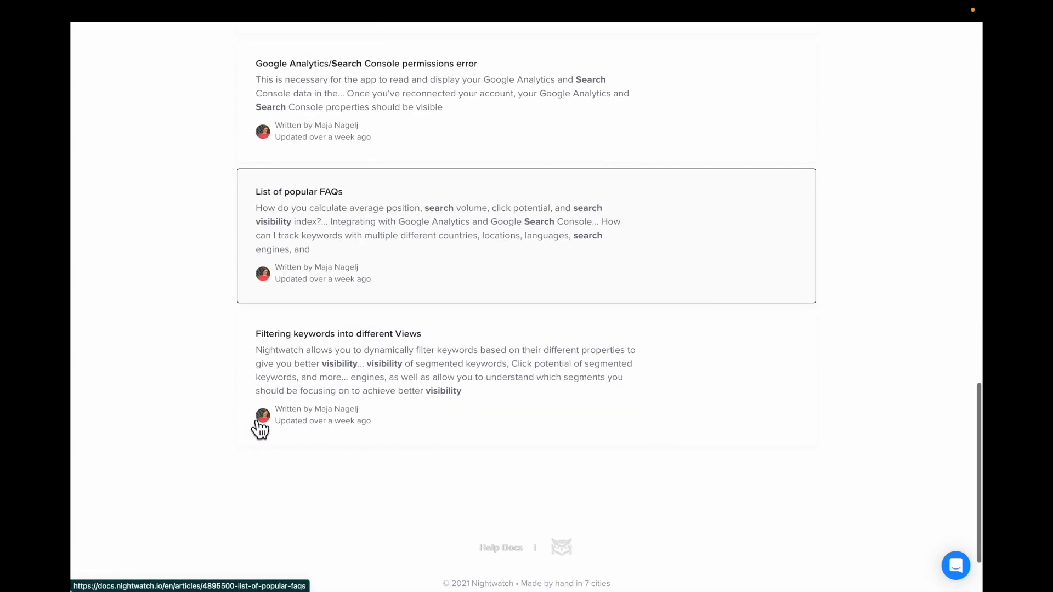
pyautogui.scroll(18, 260, 427)
pyautogui.moveTo(140, 9)
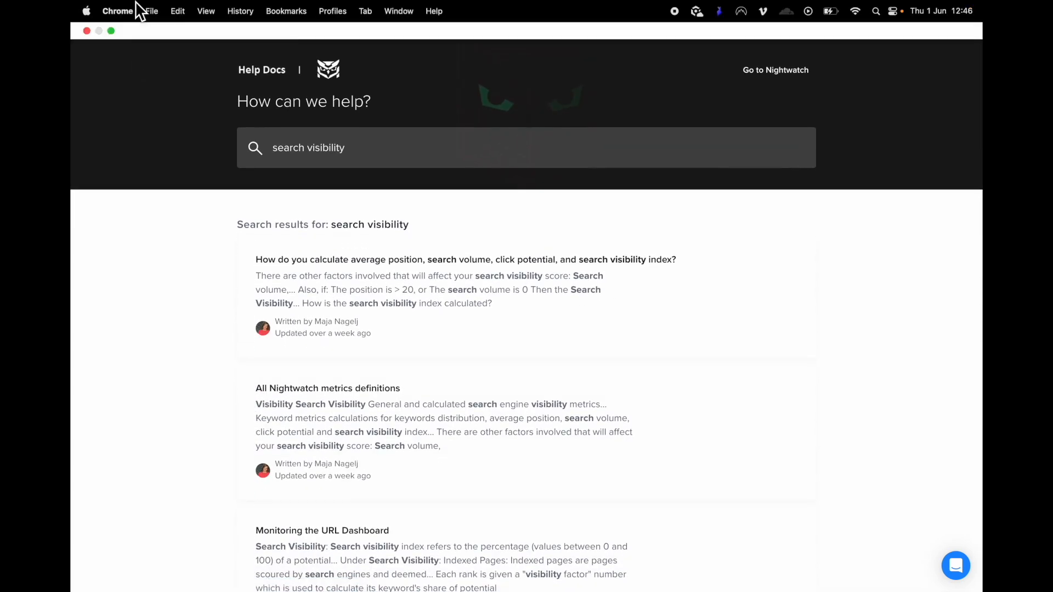
pyautogui.click(775, 70)
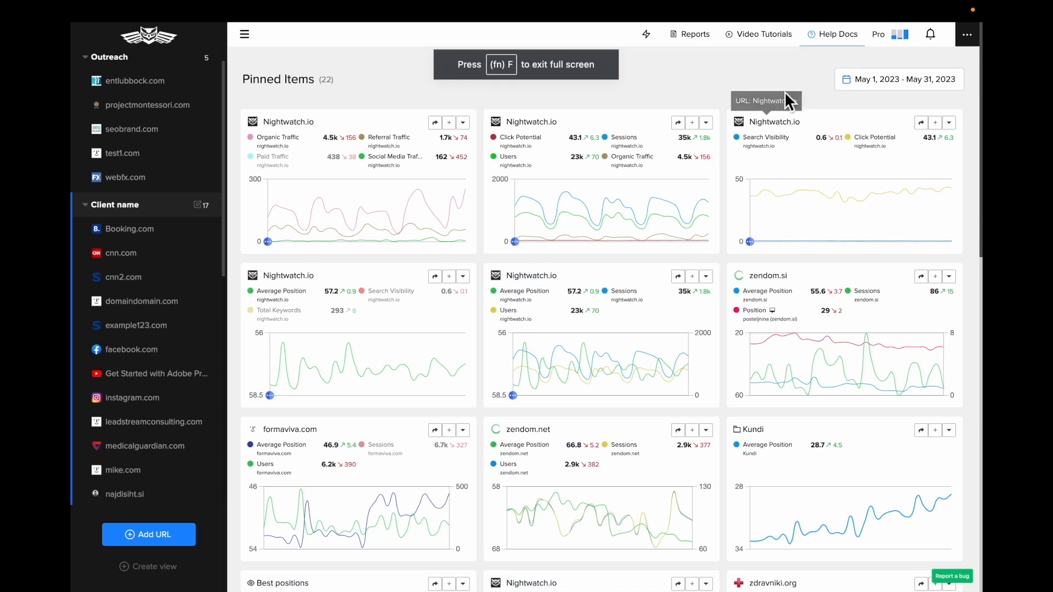
# View the Getting started video tutorials and the quick actions search, closing each one
pyautogui.click(755, 44)
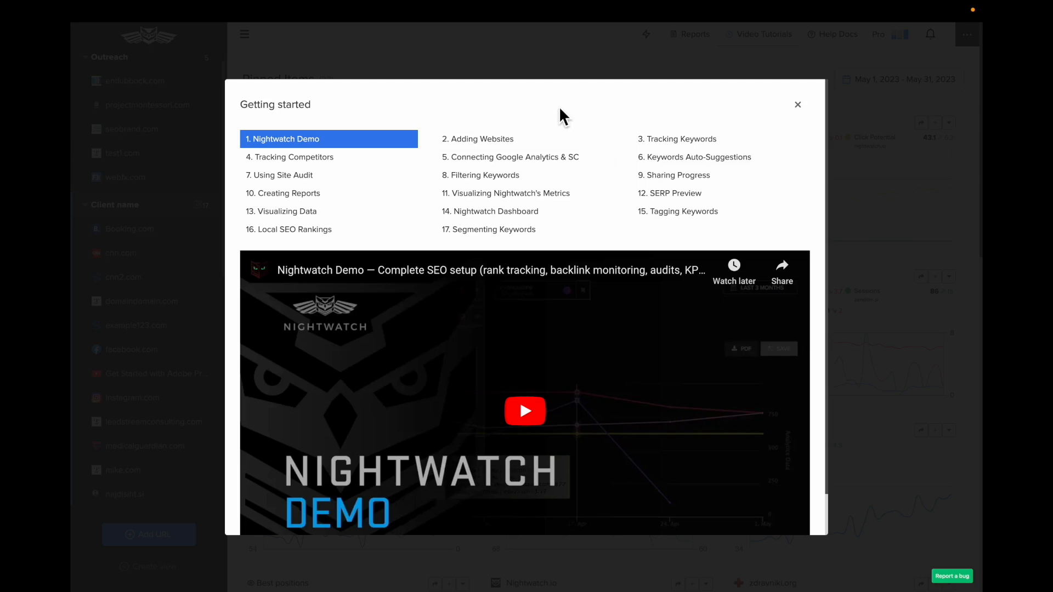
pyautogui.click(798, 104)
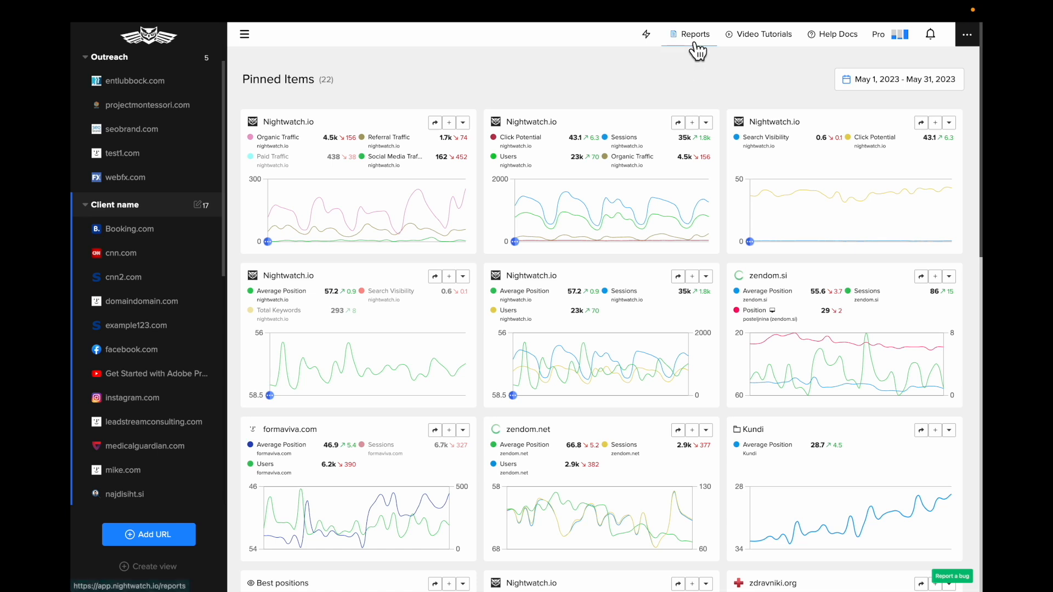
pyautogui.click(647, 49)
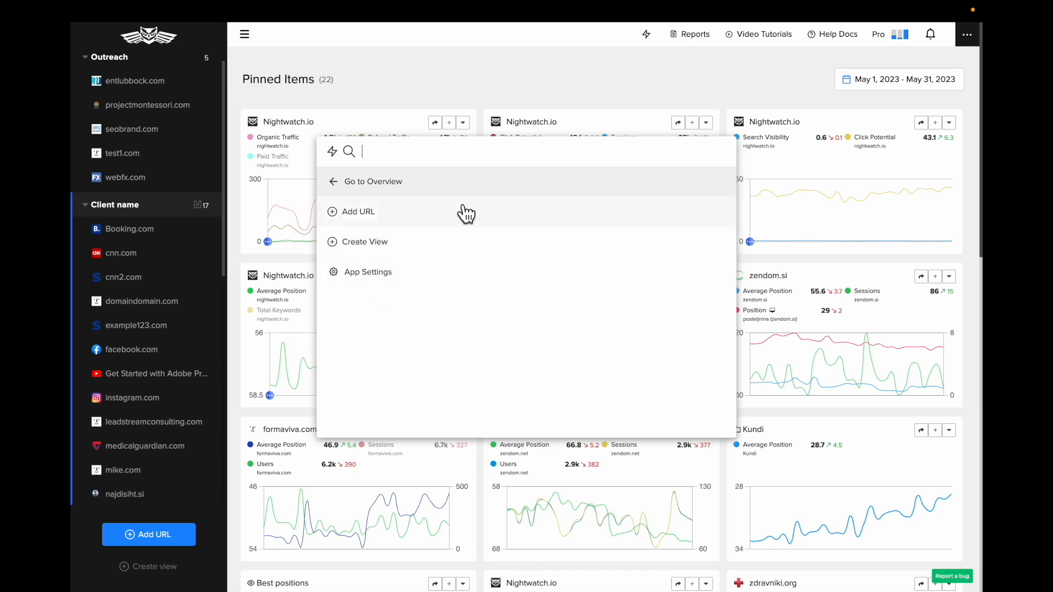
pyautogui.click(561, 77)
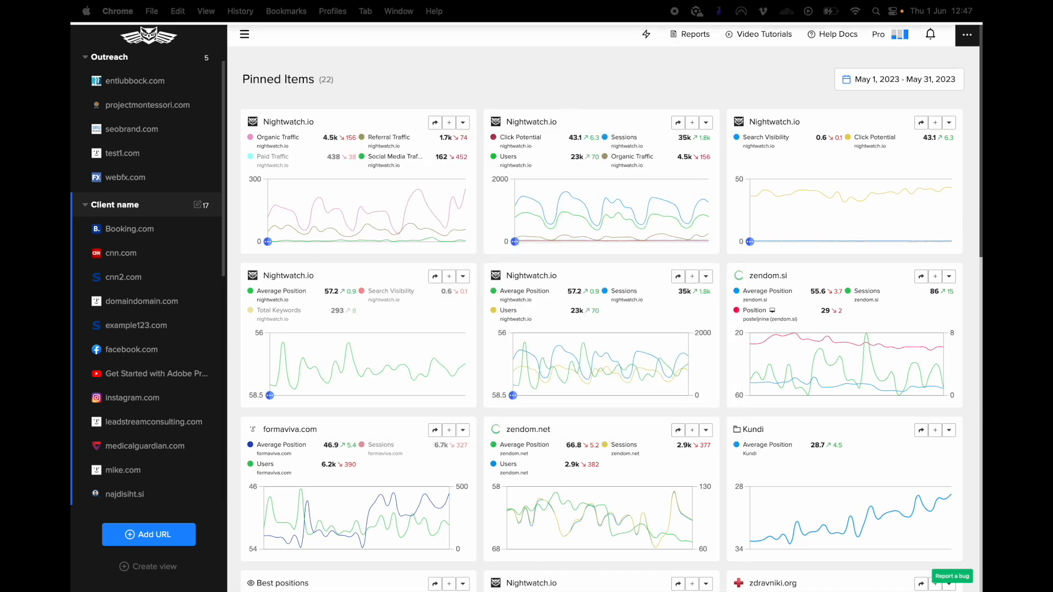
# Switch the interface back to the dark color mode
pyautogui.click(967, 34)
pyautogui.click(959, 166)
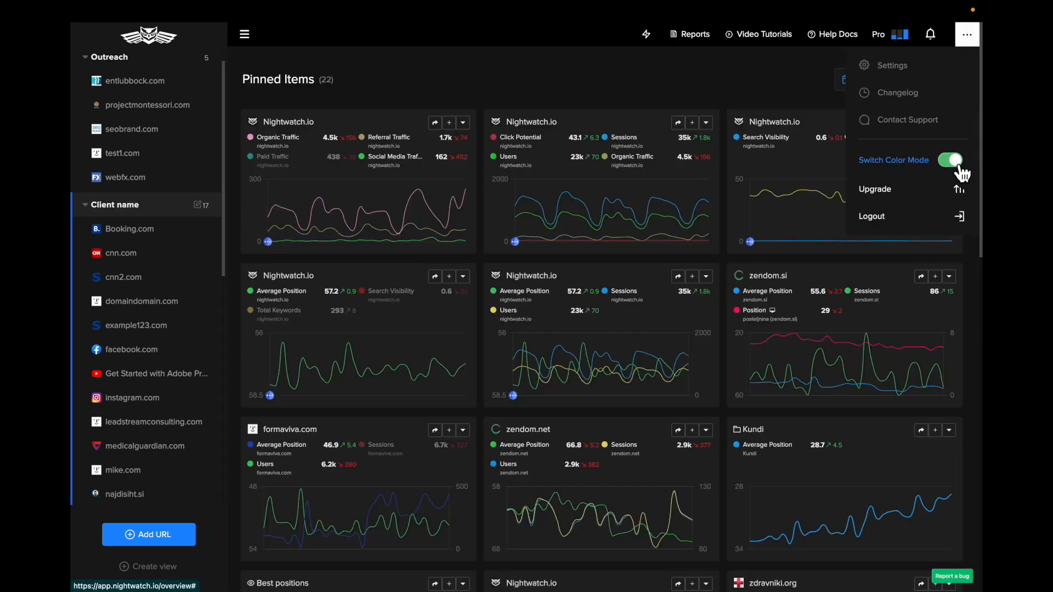
pyautogui.click(666, 79)
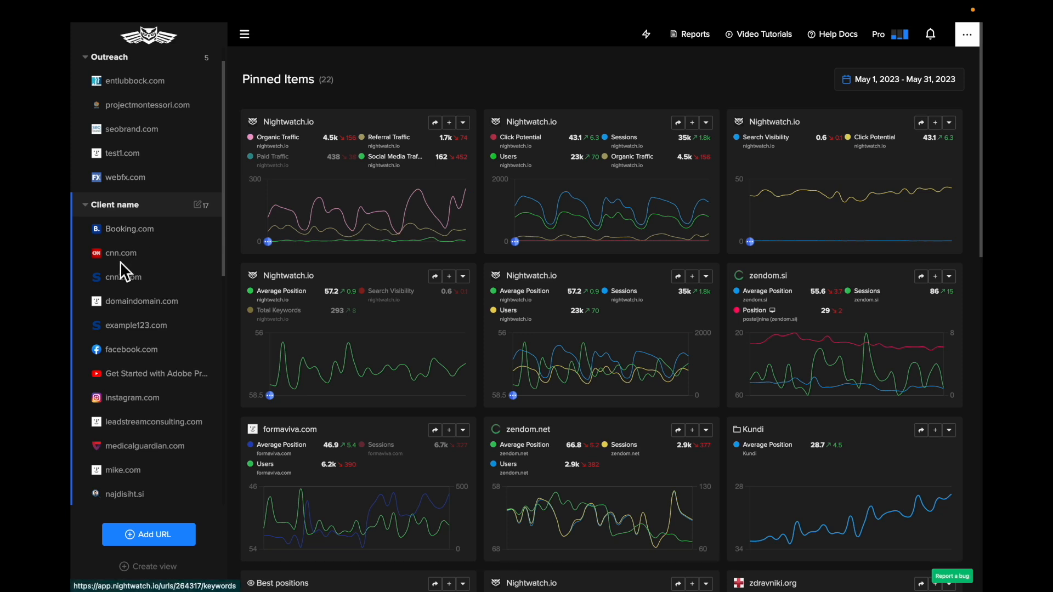
# Open Booking.com from the Client name group and expand its list of ranking views
pyautogui.click(132, 232)
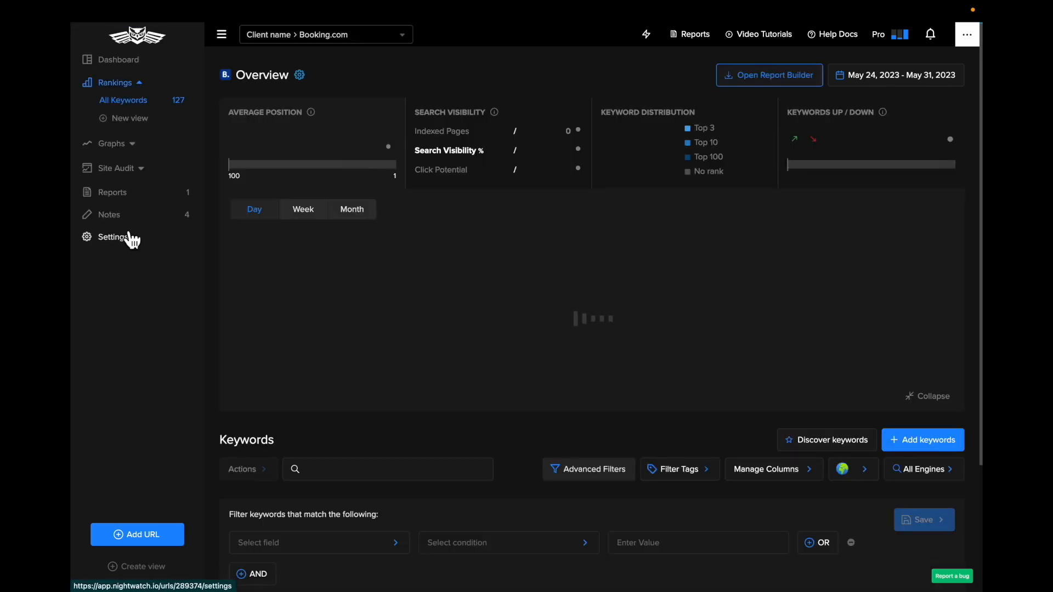
pyautogui.click(152, 89)
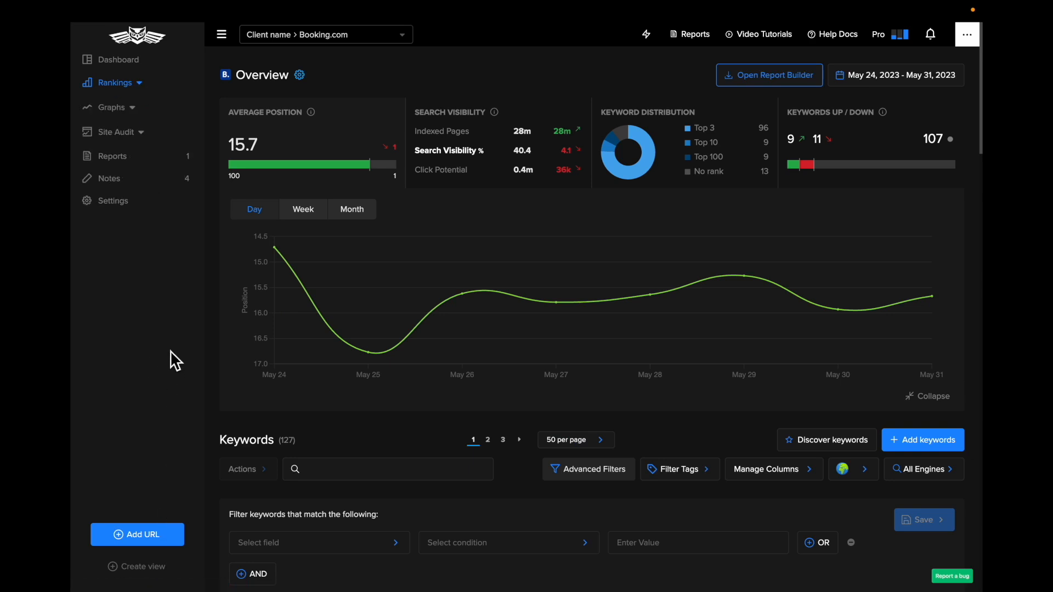
pyautogui.click(145, 66)
pyautogui.click(126, 85)
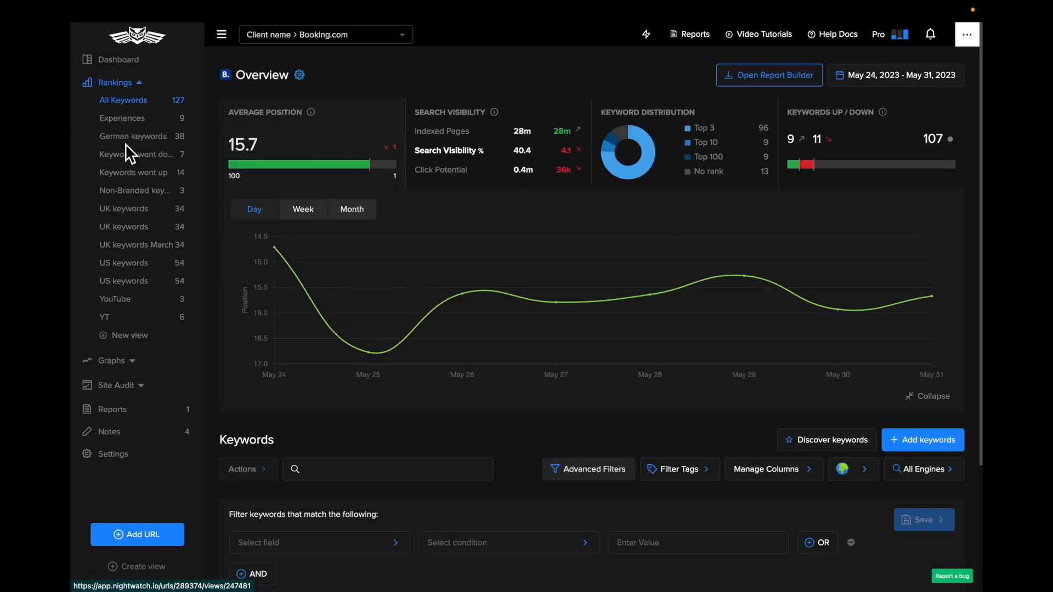
pyautogui.click(144, 88)
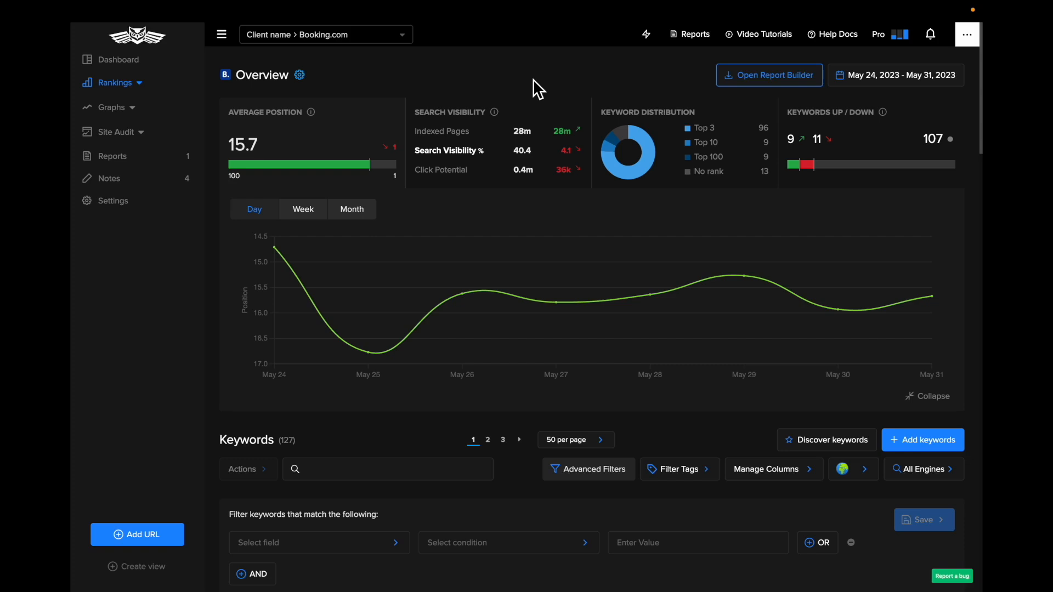
pyautogui.click(138, 82)
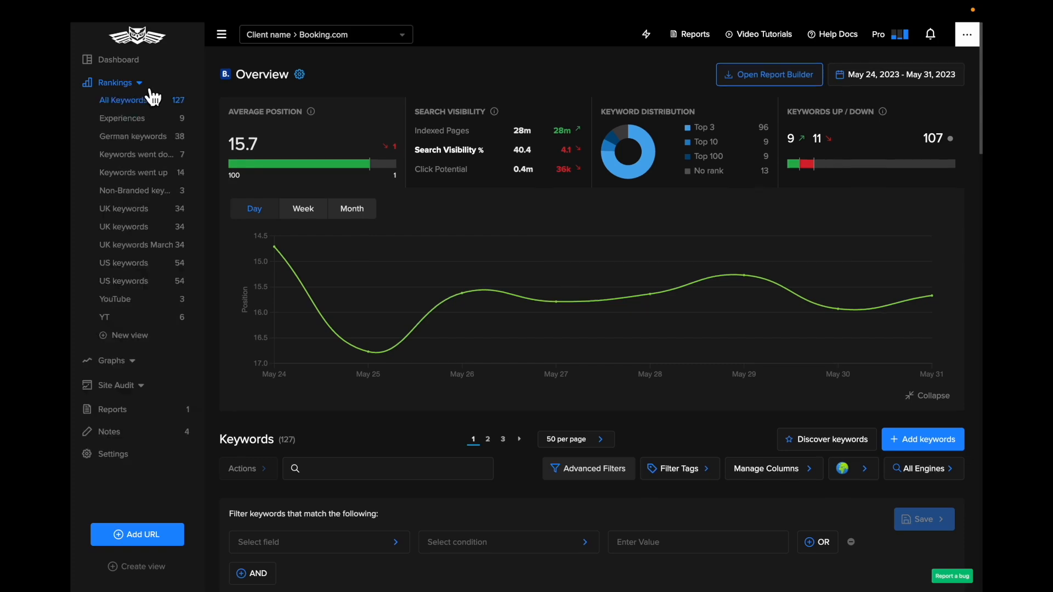
# Review Booking.com's keyword table and the Average Position explanation, and chart the Search Visibility metric in its overview
pyautogui.scroll(-1, 363, 181)
pyautogui.scroll(-5, 364, 182)
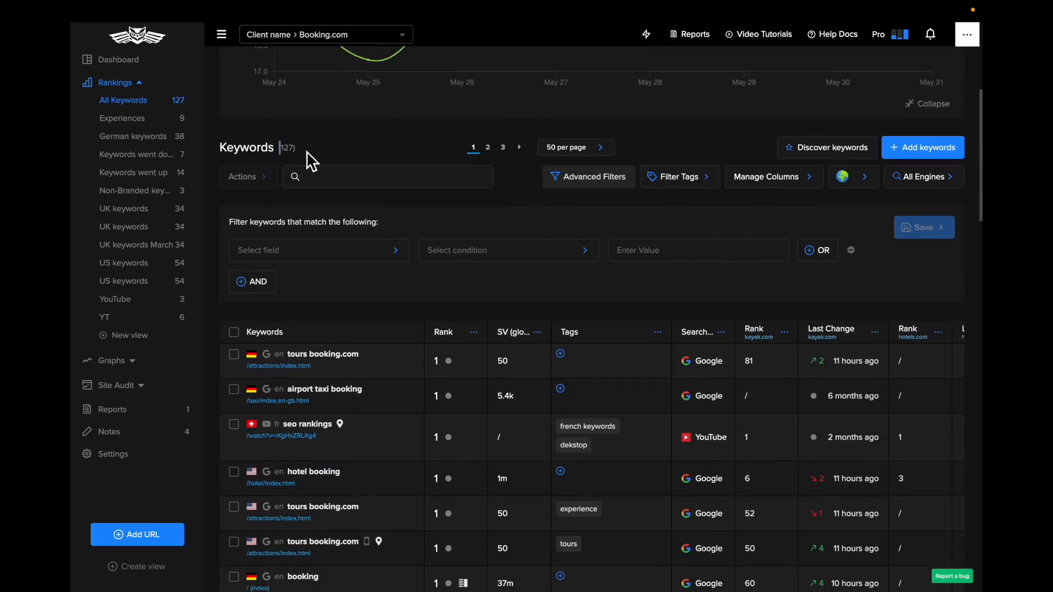
pyautogui.scroll(5, 298, 155)
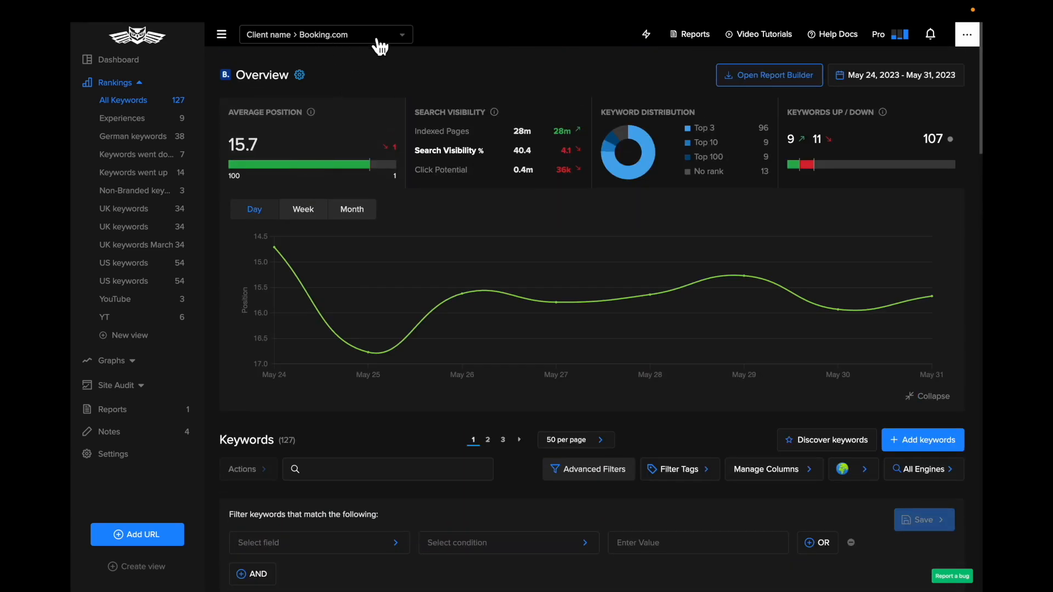
pyautogui.moveTo(314, 116)
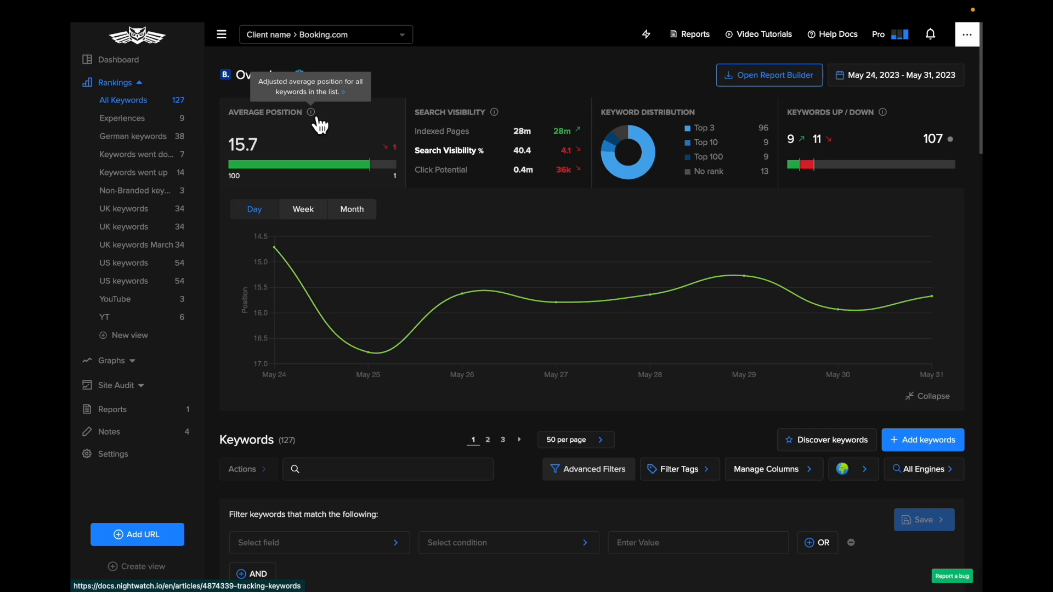
pyautogui.click(528, 128)
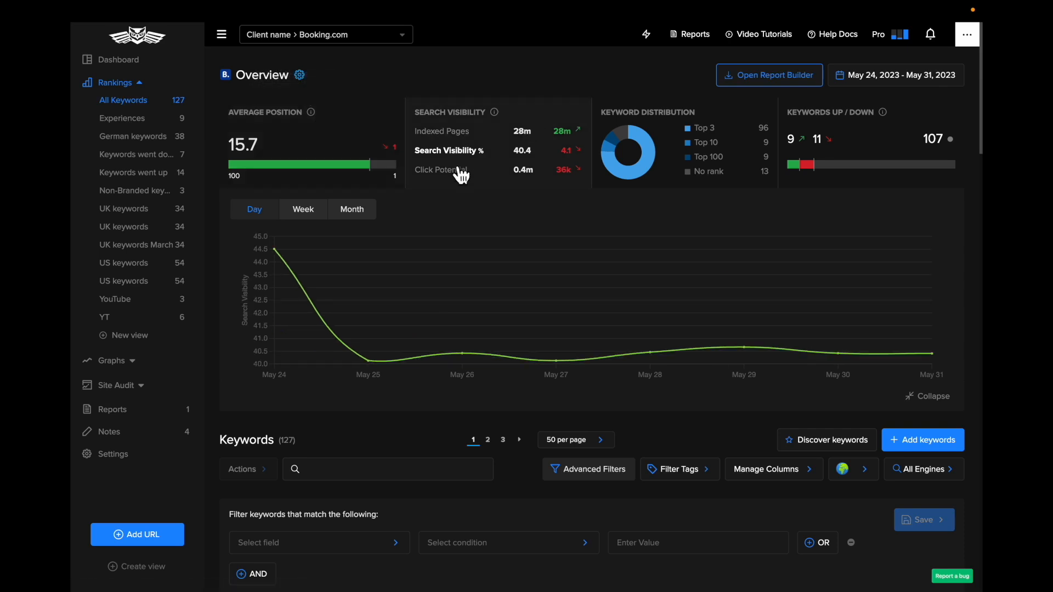
# Chart the Keyword Distribution metric, followed by Keywords Up/Down, in the Booking.com overview
pyautogui.click(670, 127)
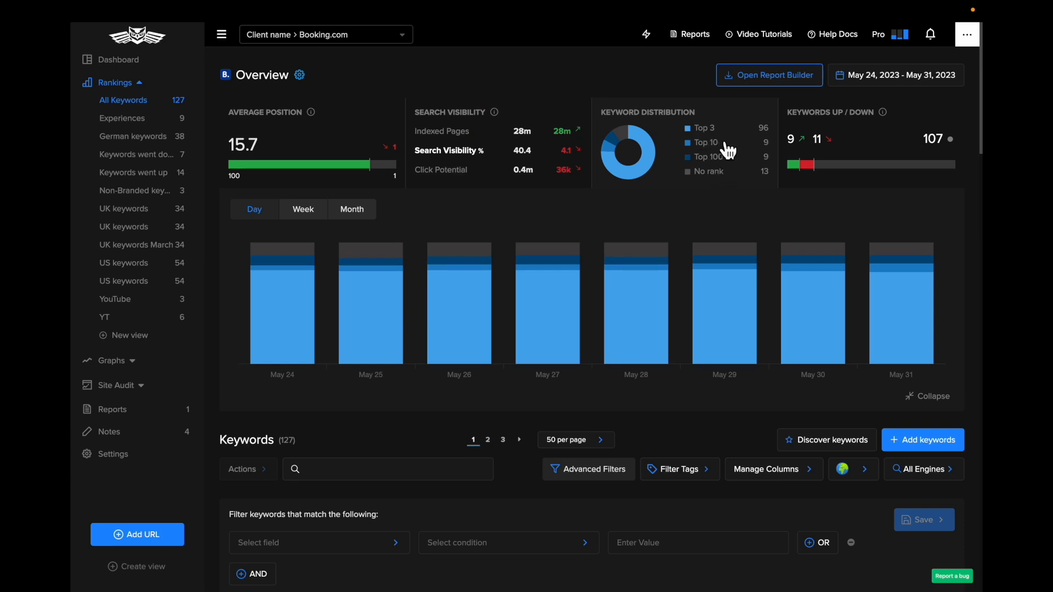
pyautogui.click(840, 133)
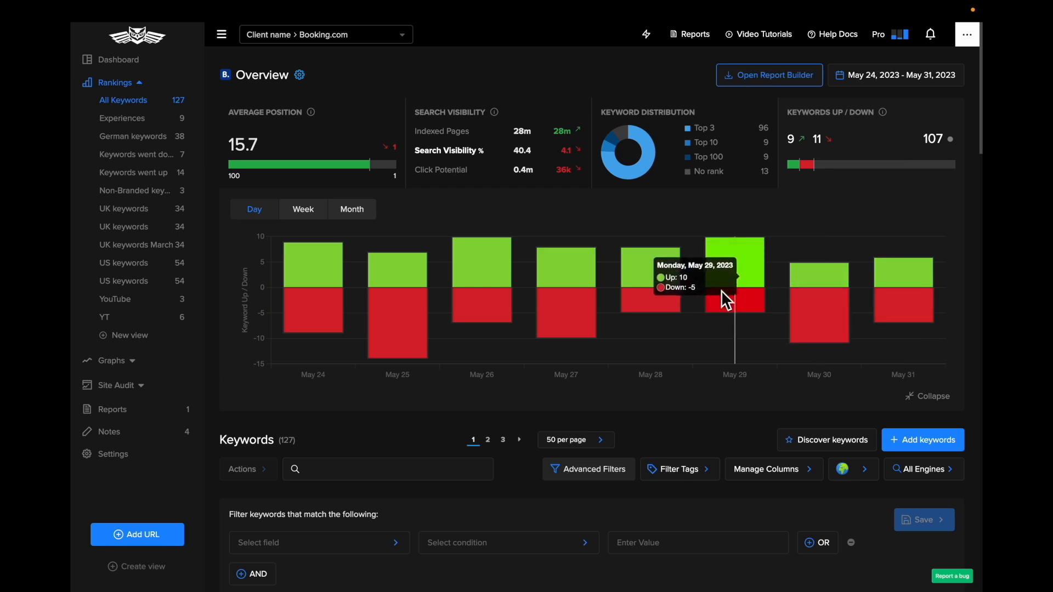
# Set the overview's date range to the last 3 months and chart the Average Position metric
pyautogui.click(877, 82)
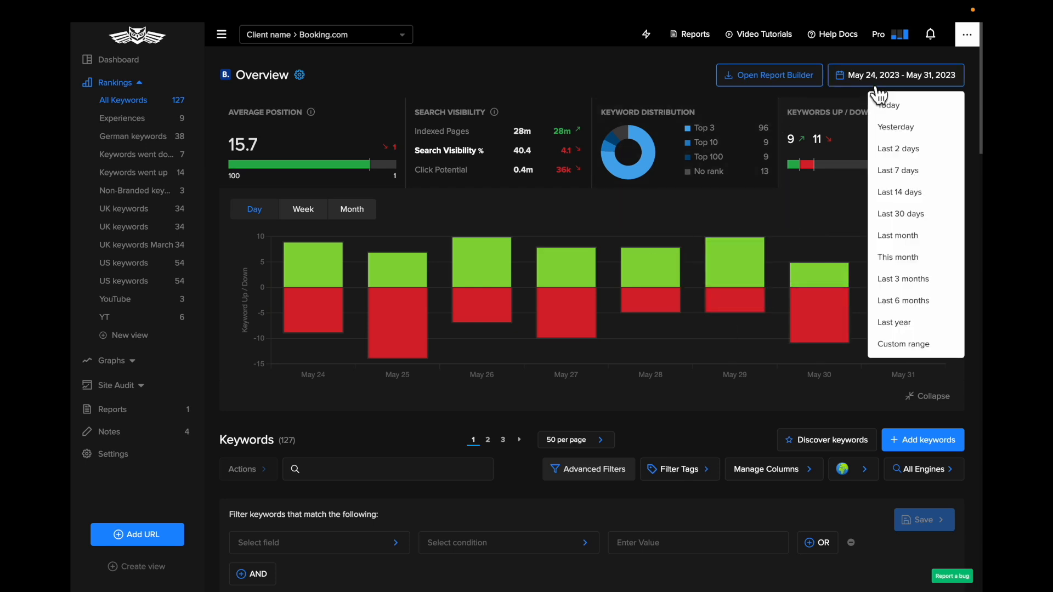
pyautogui.click(928, 287)
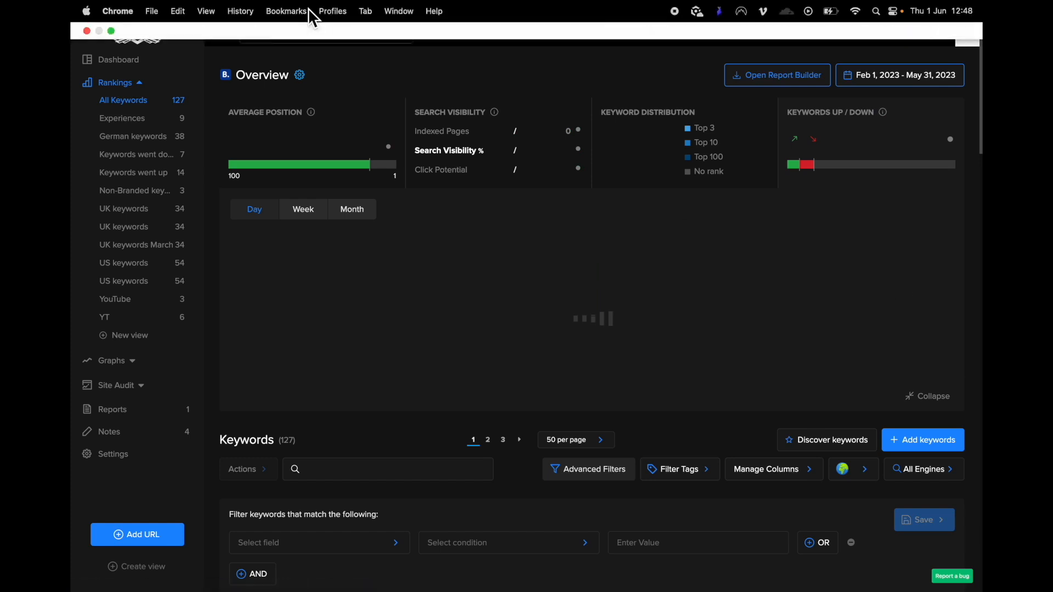
pyautogui.click(298, 135)
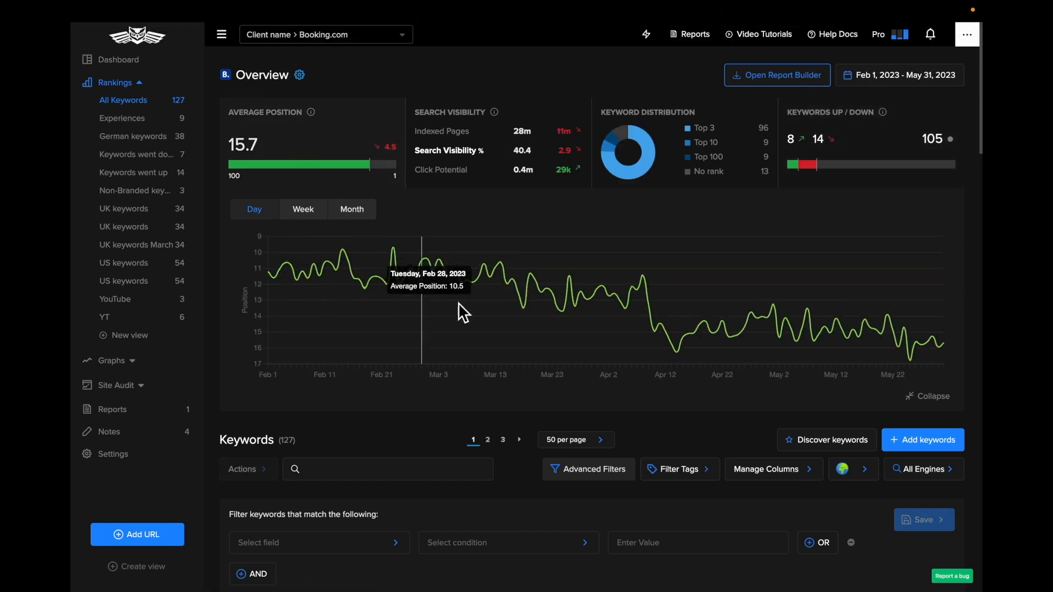
# Browse the keyword table and view its tag filter, column management, location and search engine options
pyautogui.scroll(-3, 784, 338)
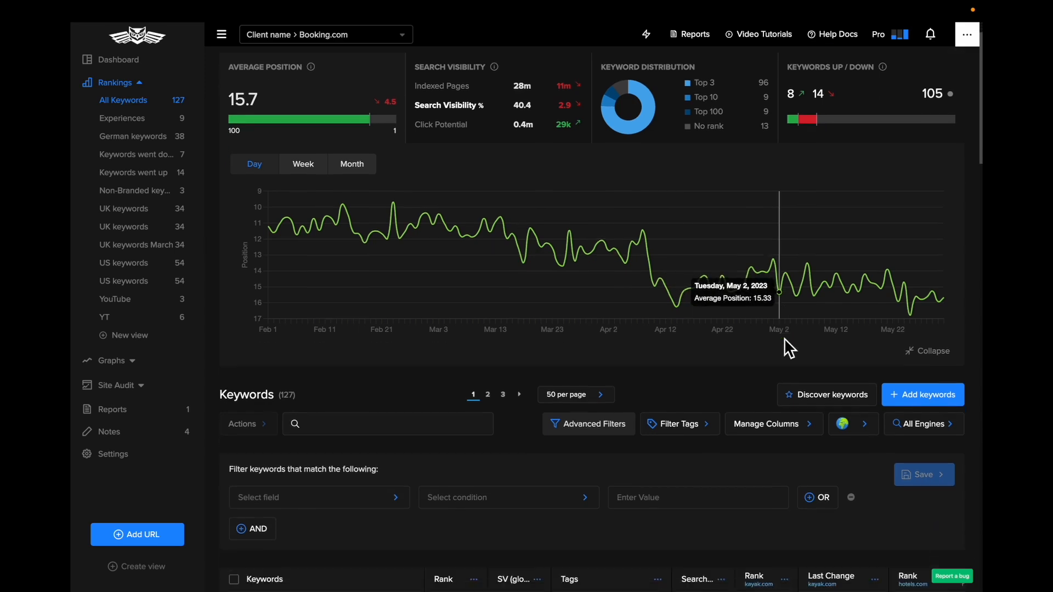
pyautogui.scroll(-2, 376, 423)
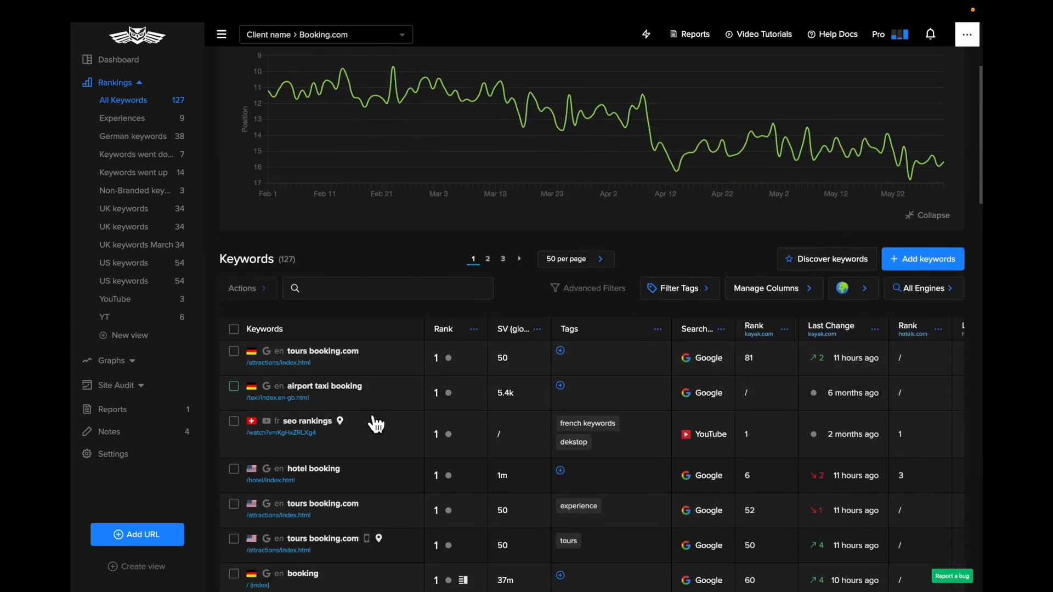
pyautogui.scroll(2, 372, 423)
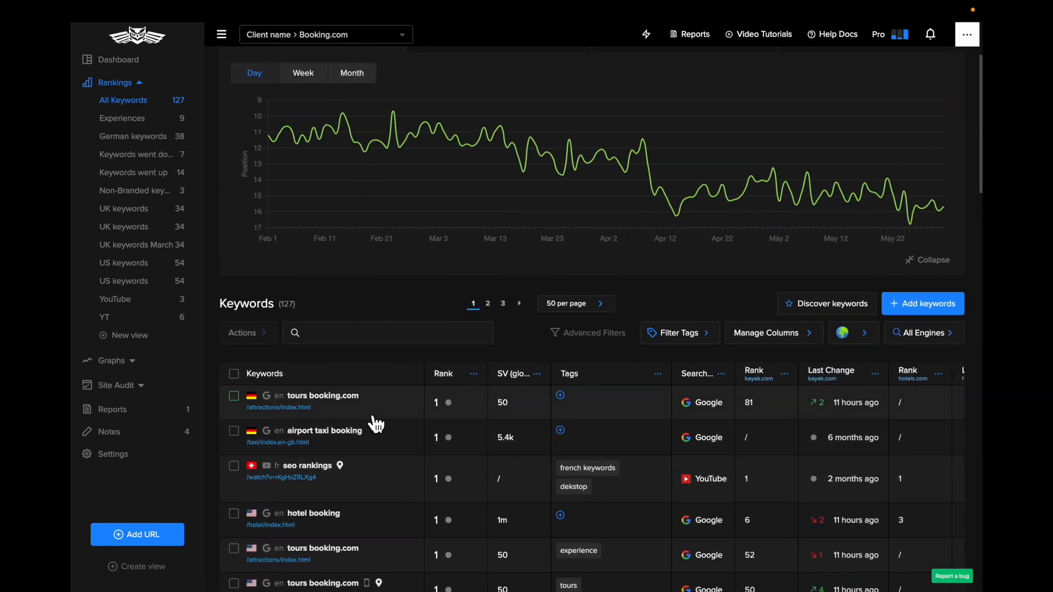
pyautogui.click(674, 335)
pyautogui.click(795, 341)
pyautogui.click(858, 343)
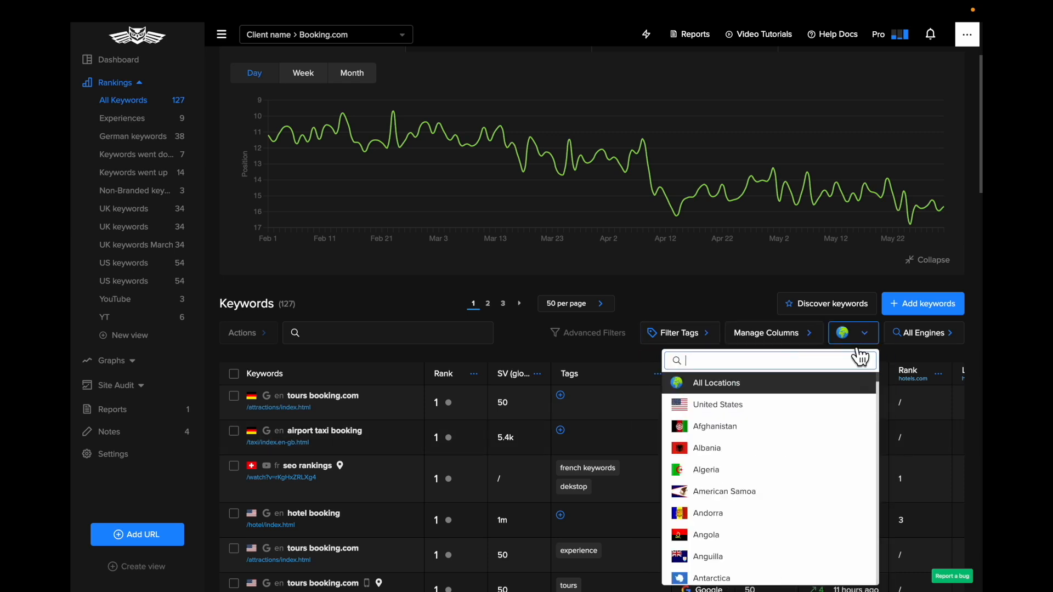
pyautogui.click(924, 333)
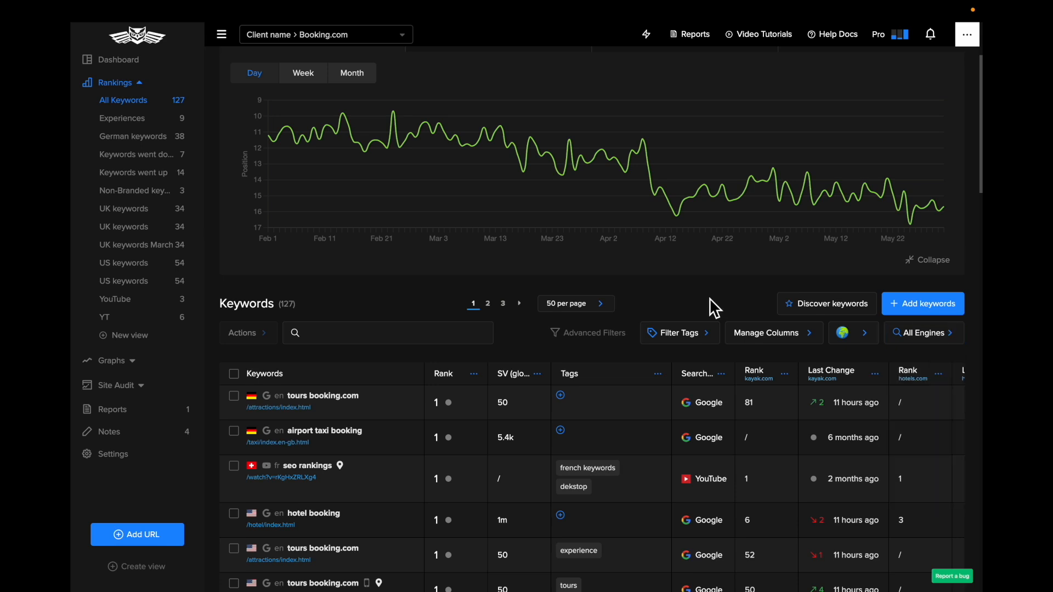
# Open the Add Keywords form for Booking.com and enter "taxi airport" as the first keyword
pyautogui.scroll(-2, 709, 297)
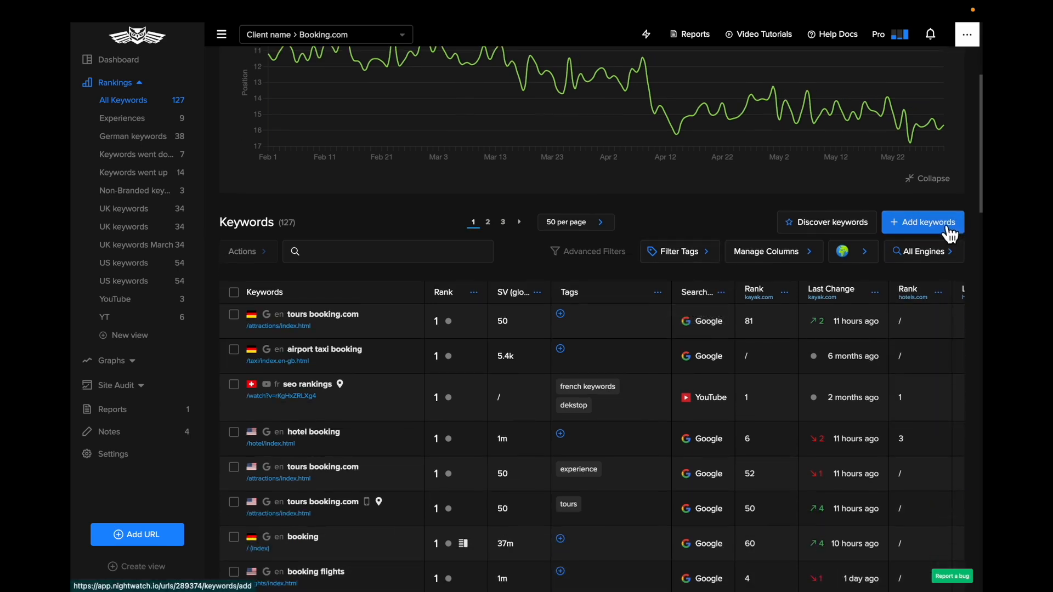
pyautogui.scroll(2, 950, 235)
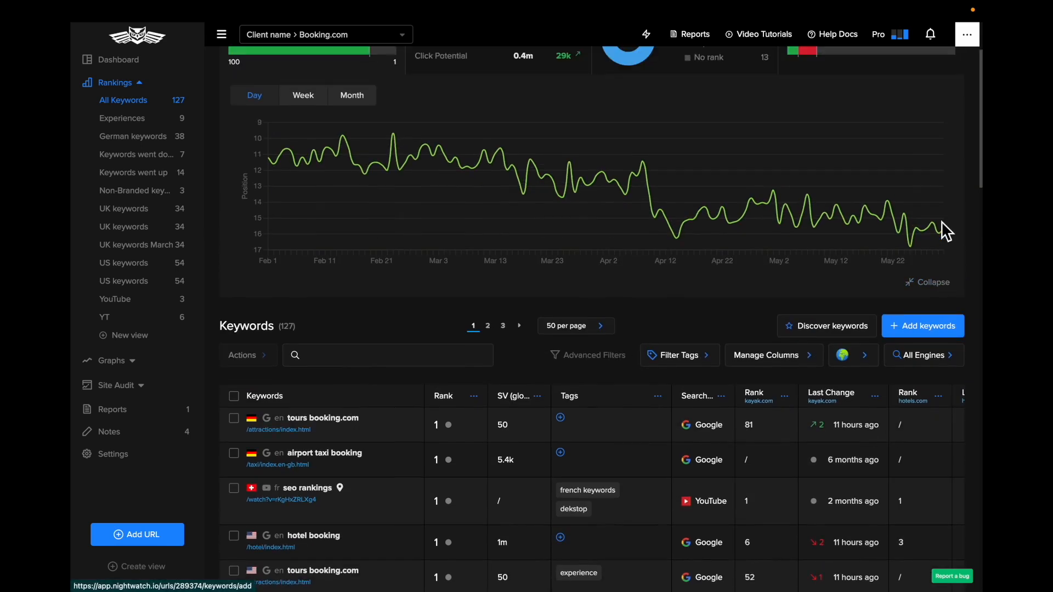
pyautogui.click(936, 338)
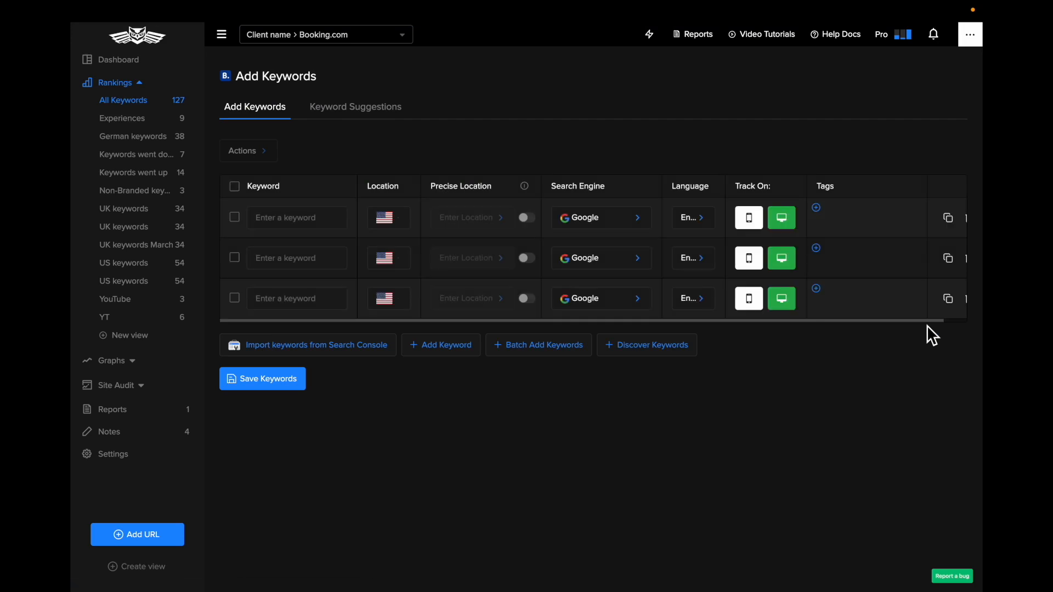
pyautogui.click(320, 215)
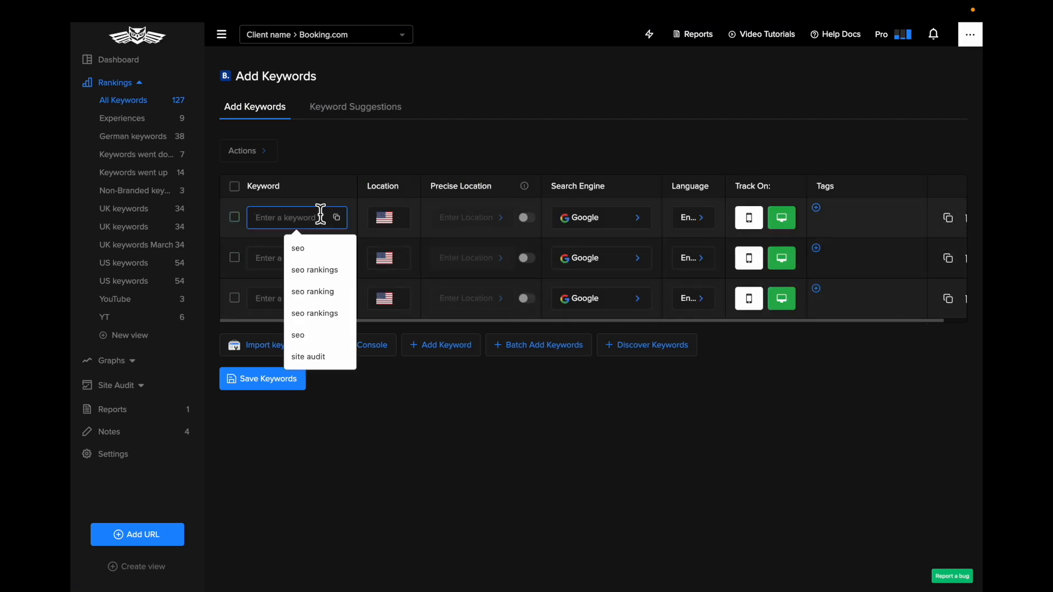
pyautogui.click(409, 479)
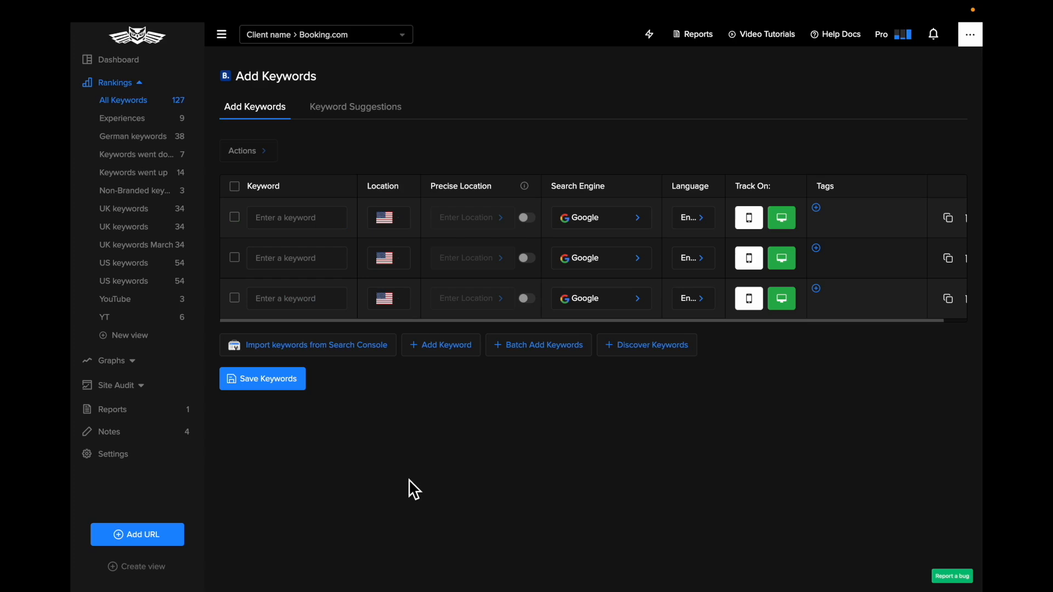
pyautogui.click(272, 218)
pyautogui.write('taxi airport')
# Set the location of the "taxi airport" keyword to Germany
pyautogui.click(389, 217)
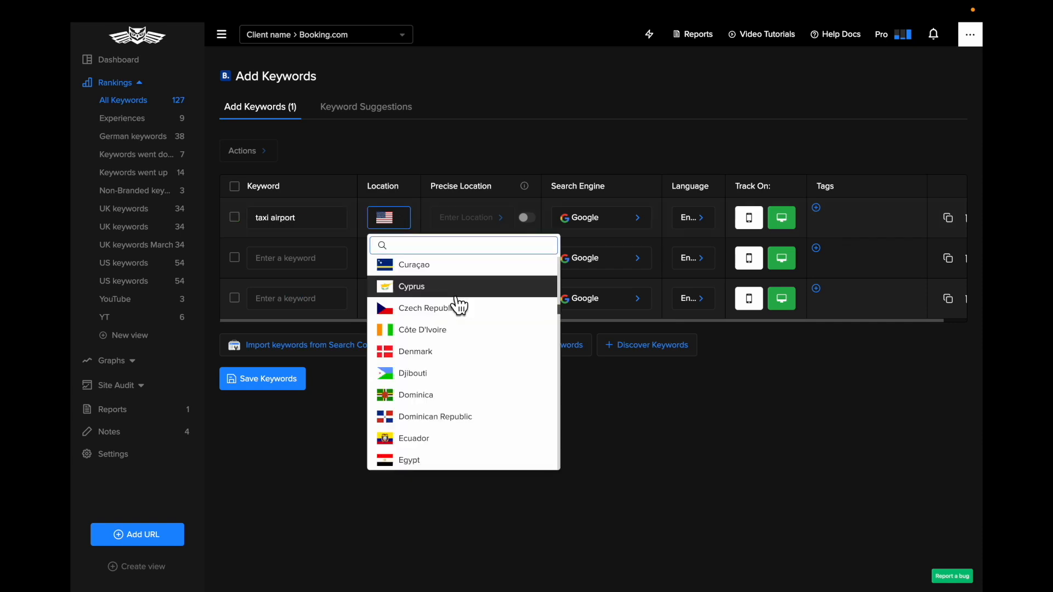
pyautogui.write('german')
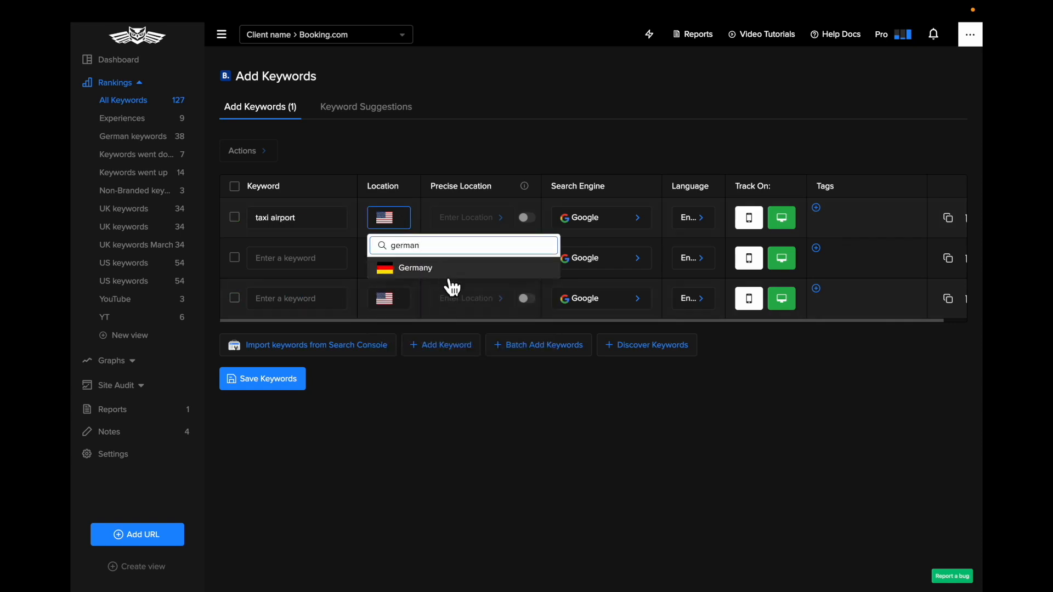
pyautogui.click(441, 274)
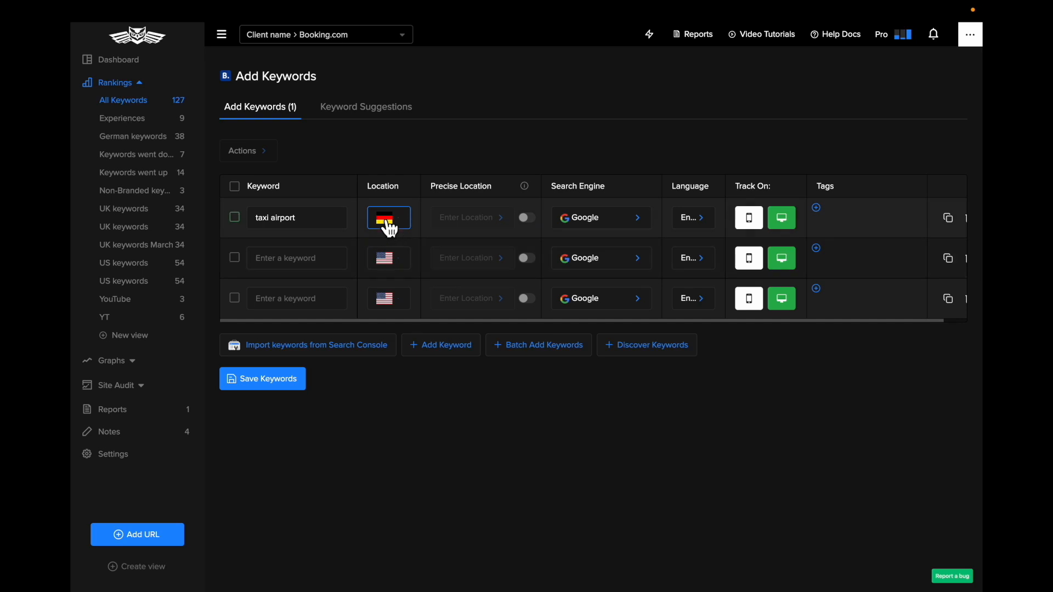
# Enable precise location for the "taxi airport" keyword, search for Berlin and choose Berlin, Berlin, Germany (City)
pyautogui.click(528, 222)
pyautogui.click(469, 222)
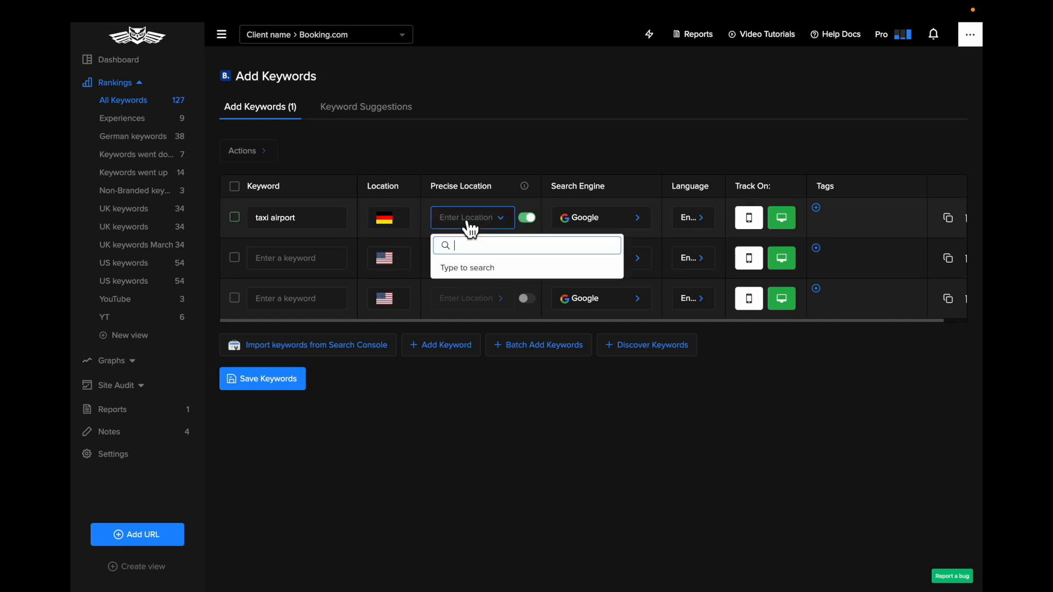
pyautogui.write('Berlin')
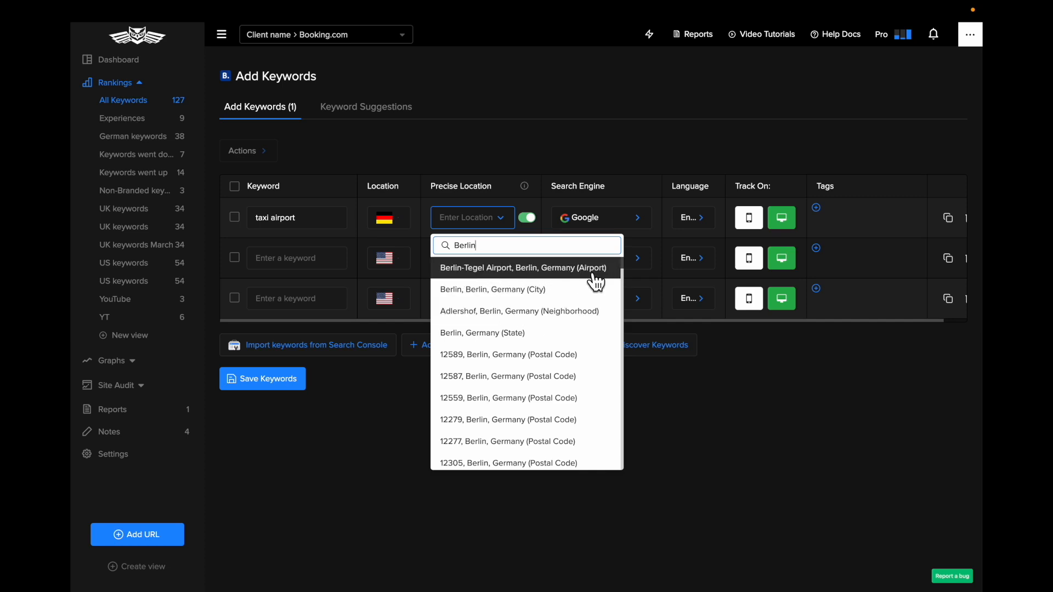
pyautogui.scroll(-1, 565, 331)
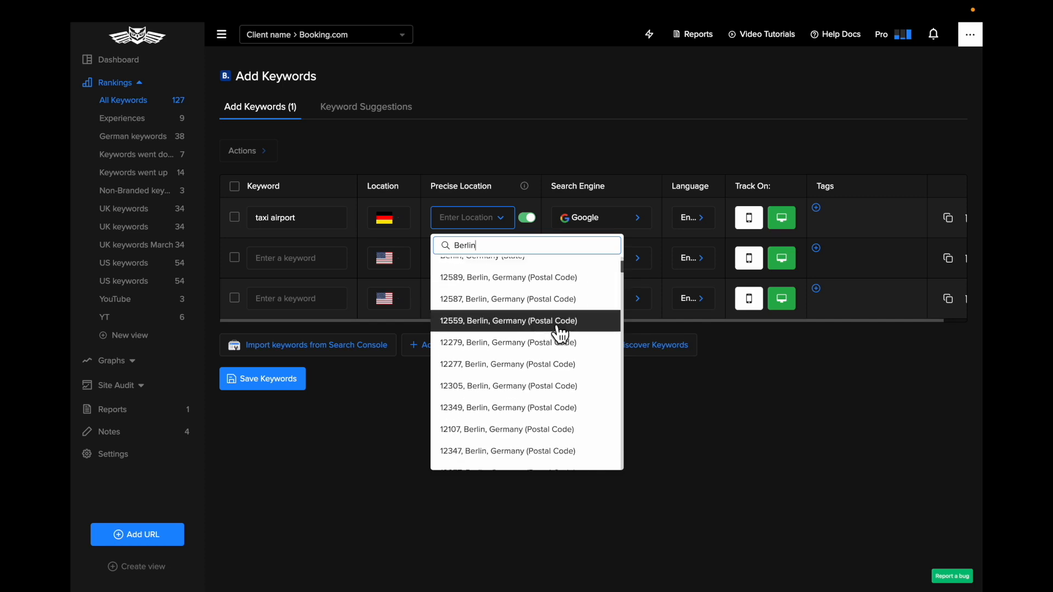
pyautogui.scroll(-8, 598, 323)
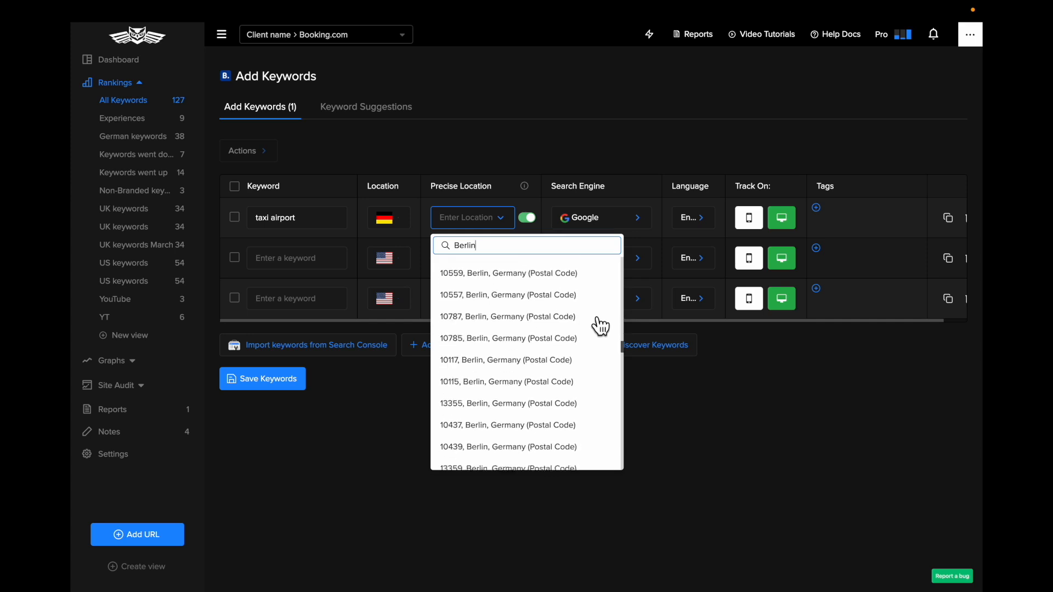
pyautogui.scroll(-5, 601, 325)
pyautogui.scroll(3, 600, 326)
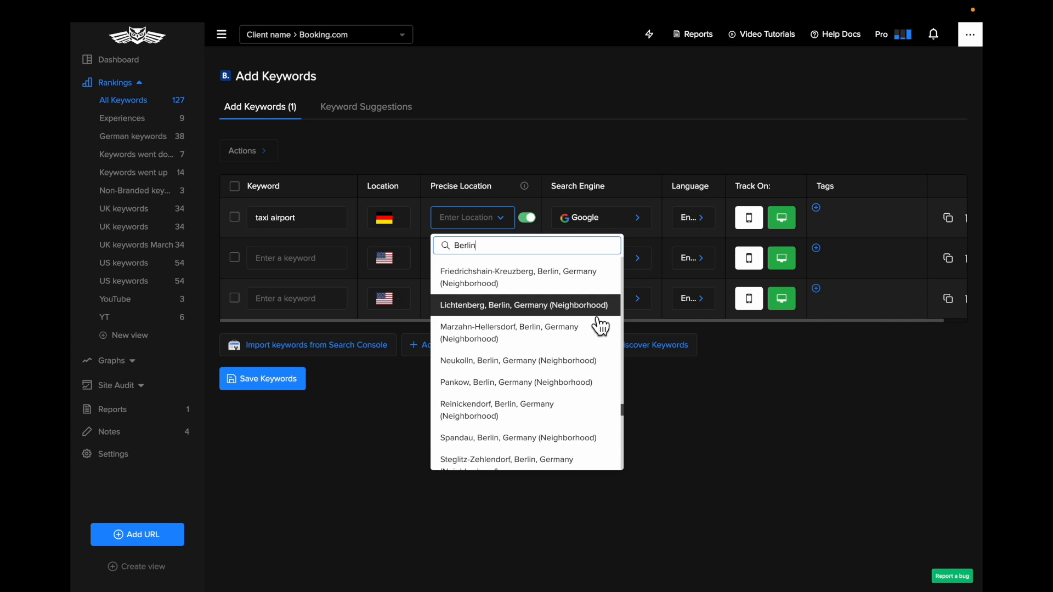
pyautogui.scroll(-5, 578, 458)
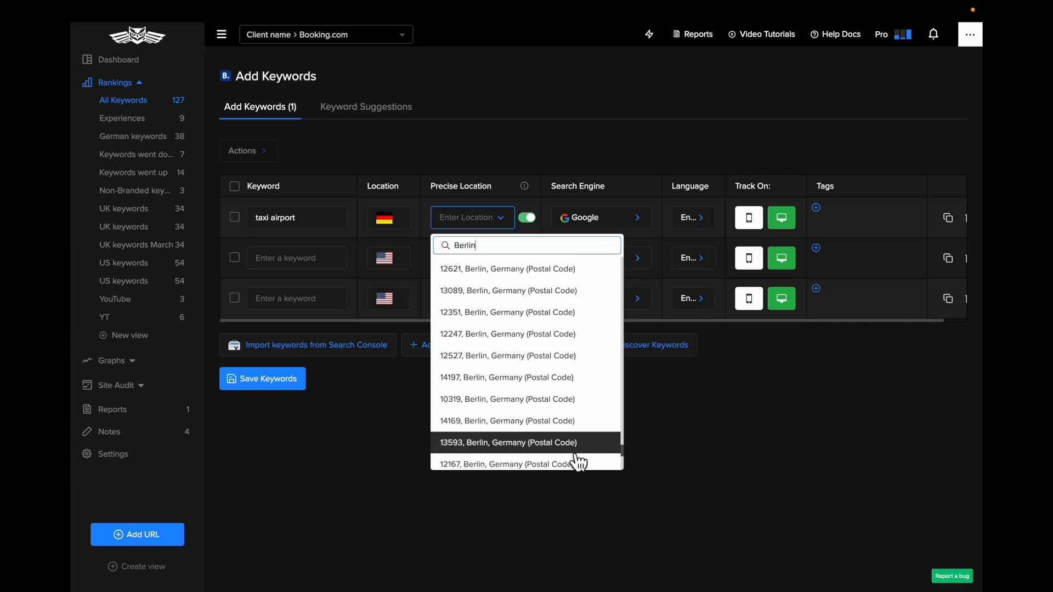
pyautogui.scroll(10, 566, 387)
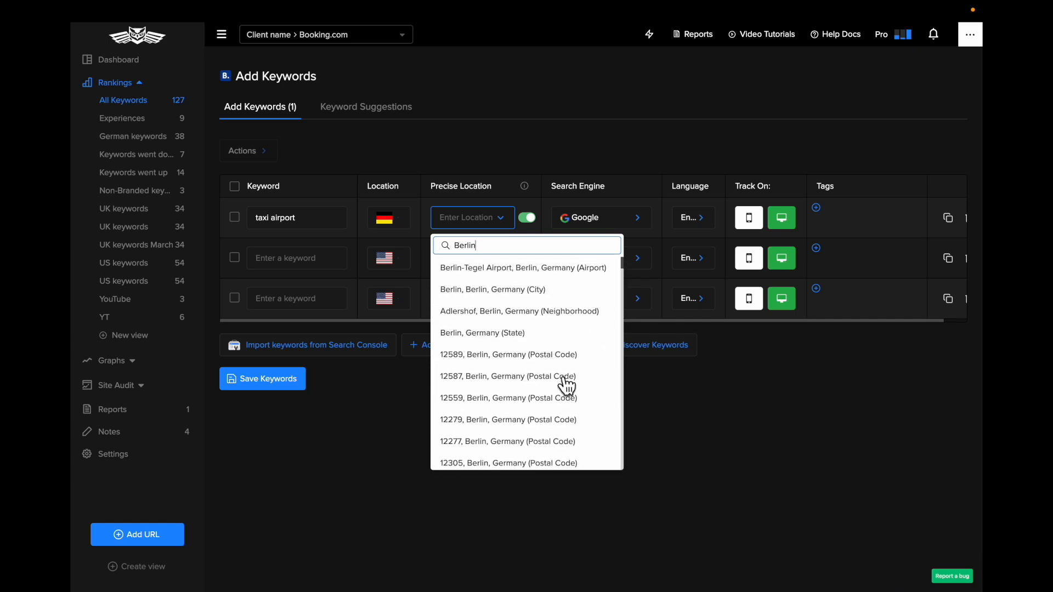
pyautogui.click(563, 301)
# View the search engines available for the "taxi airport" keyword
pyautogui.click(597, 236)
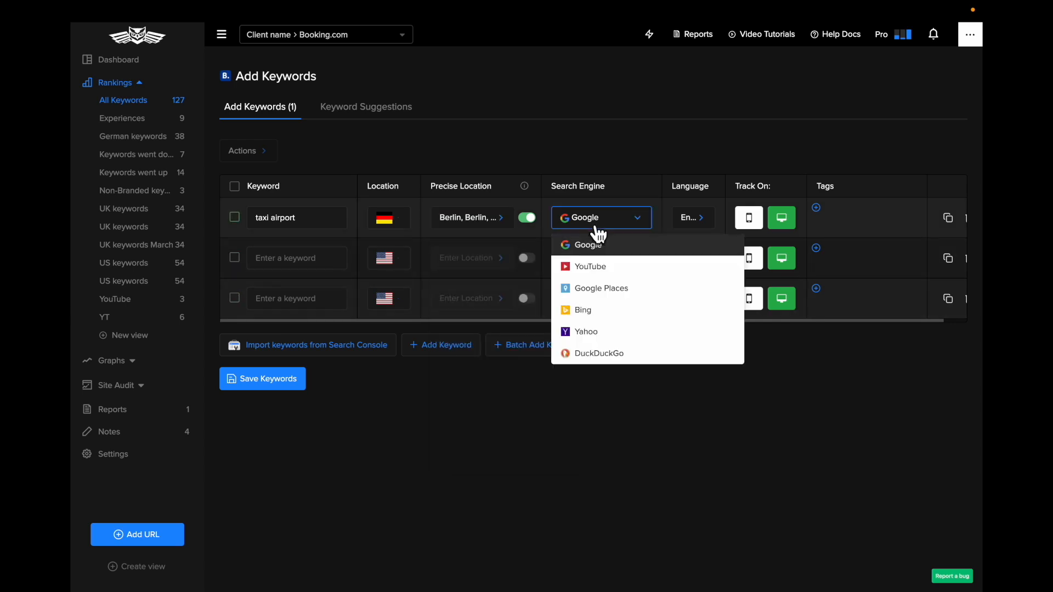
pyautogui.click(598, 229)
pyautogui.click(598, 227)
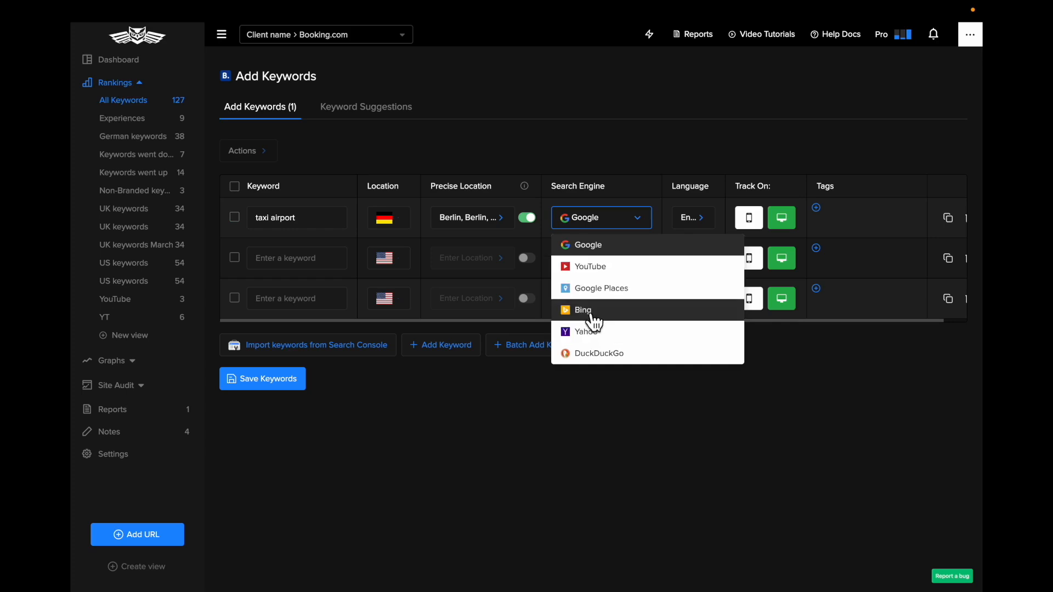
# Set the language of the "taxi airport" keyword to German
pyautogui.click(697, 222)
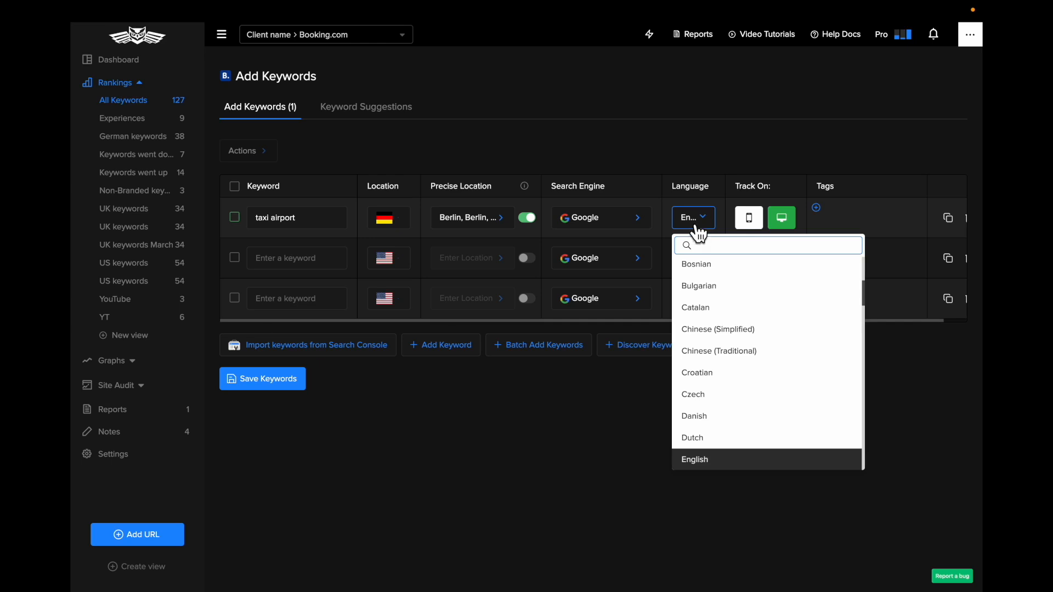
pyautogui.write('germ')
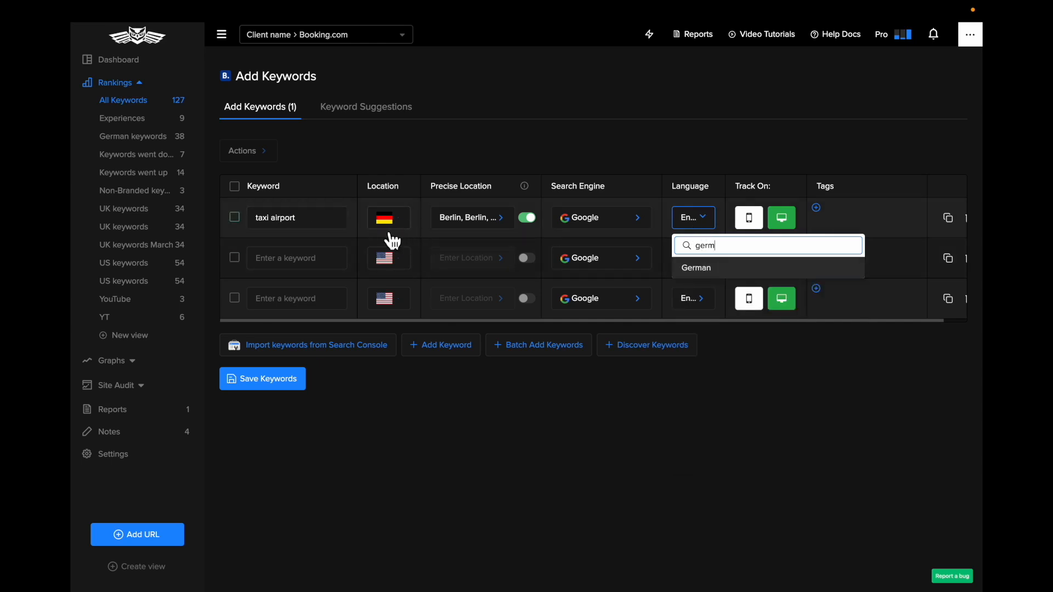
pyautogui.click(722, 273)
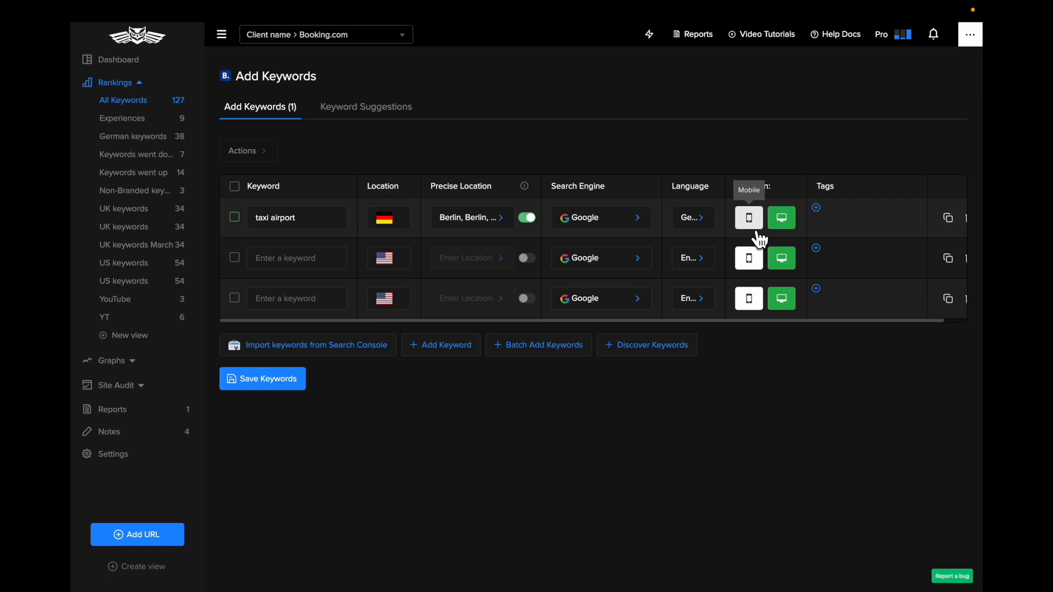
# Set the "taxi airport" keyword to be tracked on mobile instead of desktop
pyautogui.click(752, 197)
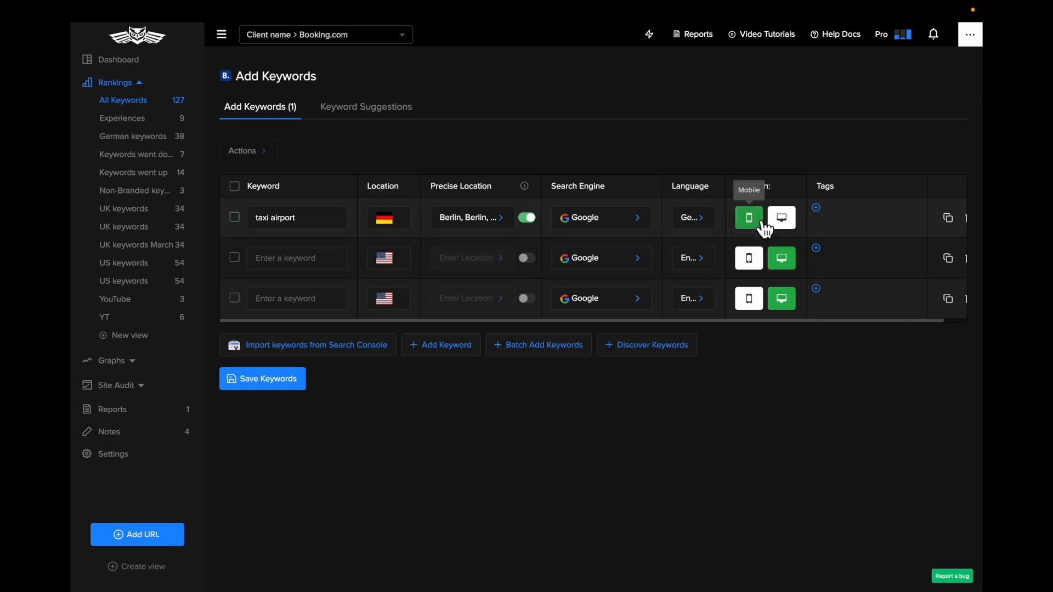
pyautogui.click(786, 225)
pyautogui.click(755, 221)
# Add the tags "non-branded keyword" and "transportation" to the "taxi airport" keyword
pyautogui.click(830, 221)
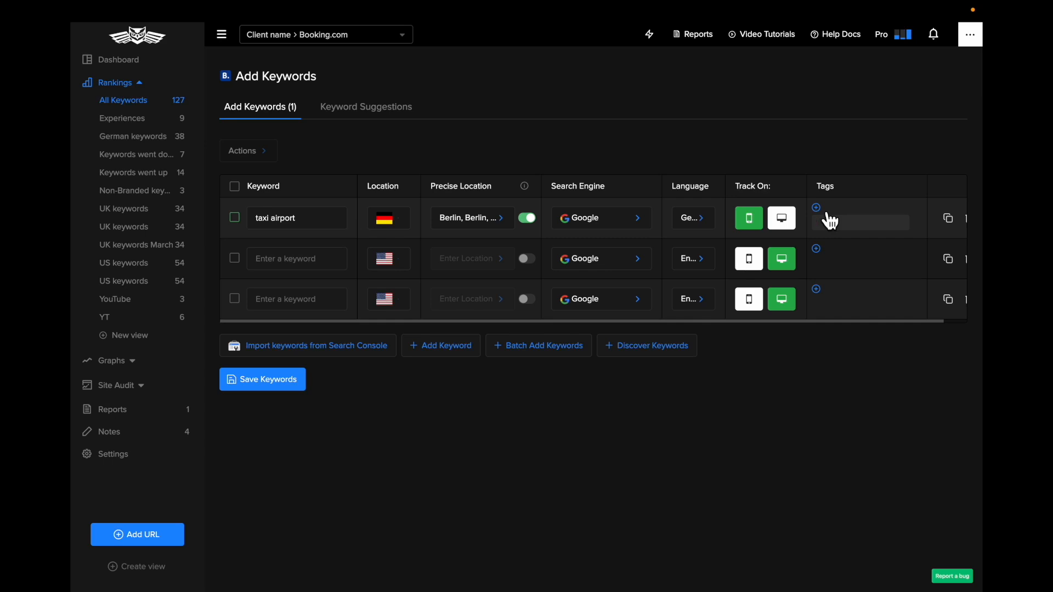
pyautogui.write('non-branded keyword')
pyautogui.press('Return')
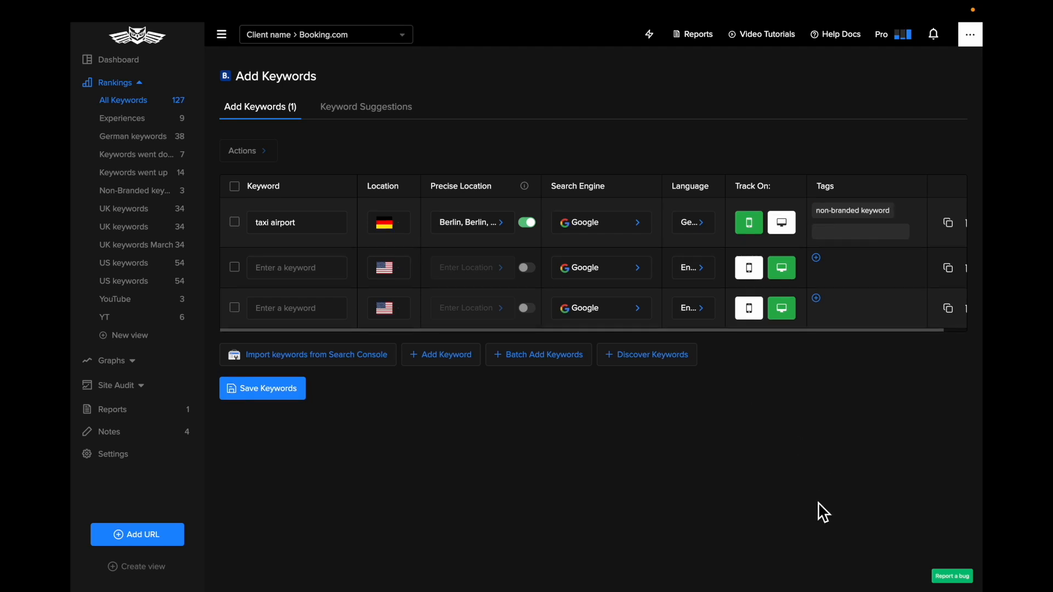
pyautogui.write('transportation')
pyautogui.press('Return')
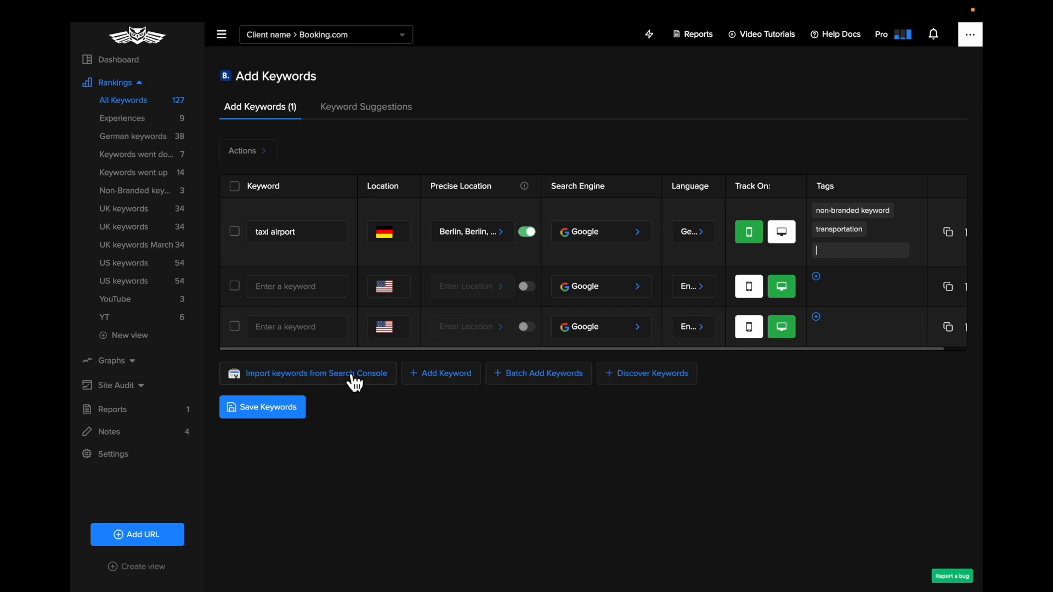
# View the batch entry form for line-separated keywords and close it without adding any
pyautogui.click(562, 380)
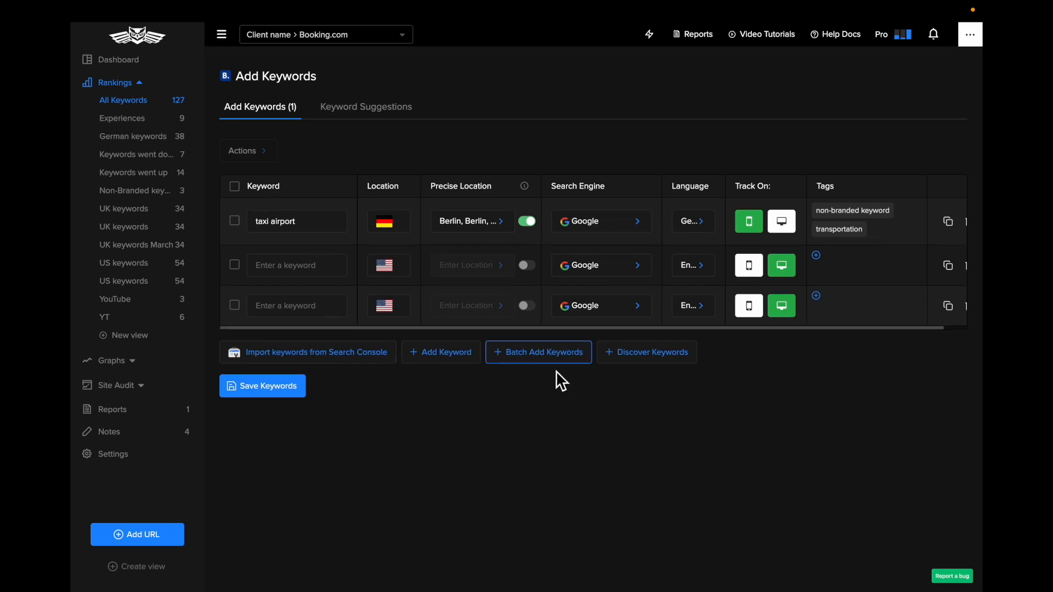
pyautogui.click(552, 360)
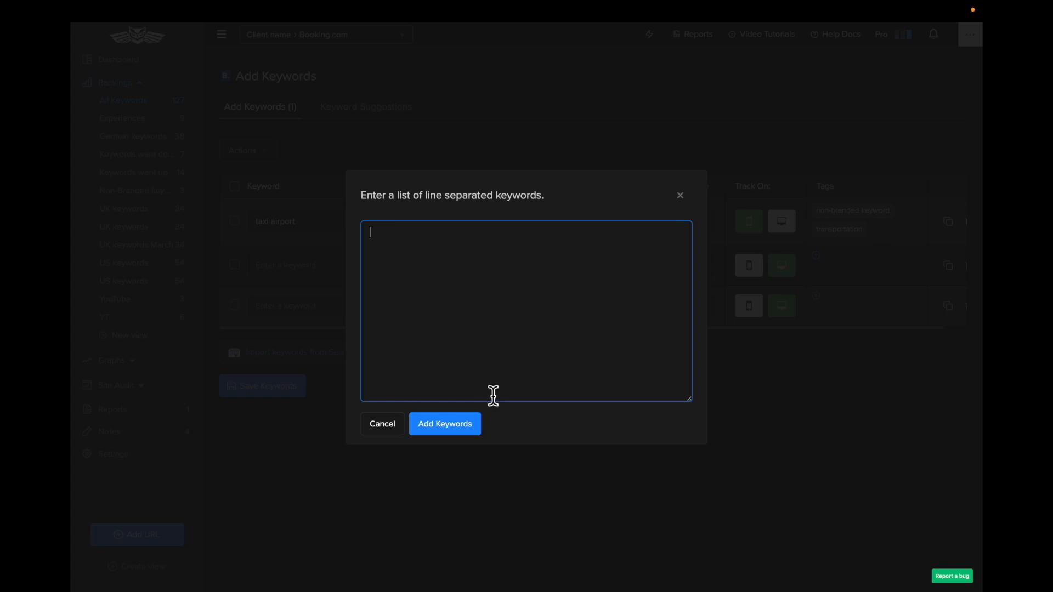
pyautogui.click(681, 196)
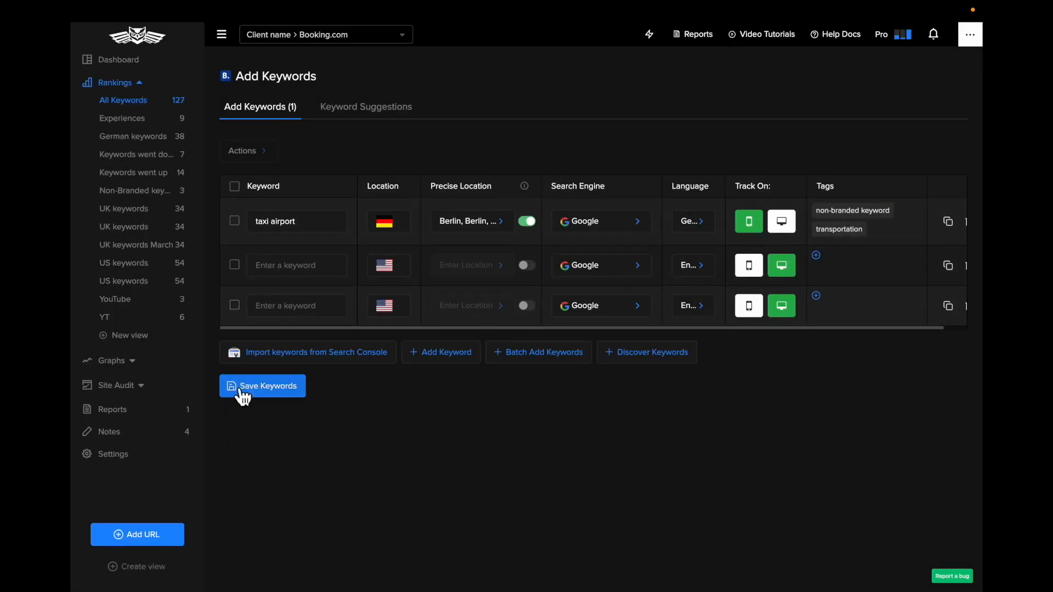
# Save the "taxi airport" keyword and return to the overview of all keywords
pyautogui.click(264, 391)
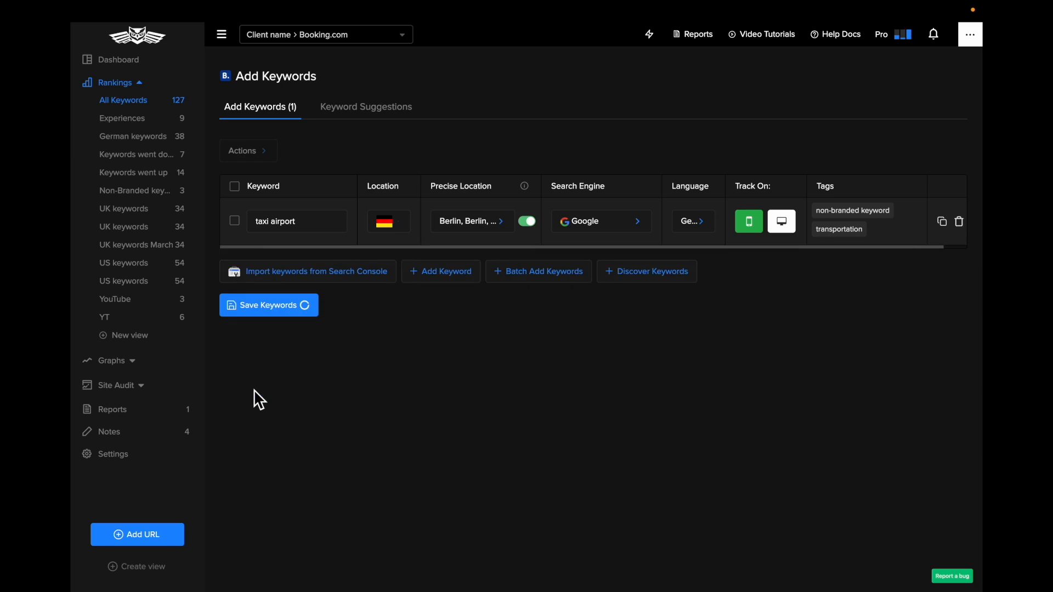
pyautogui.click(159, 103)
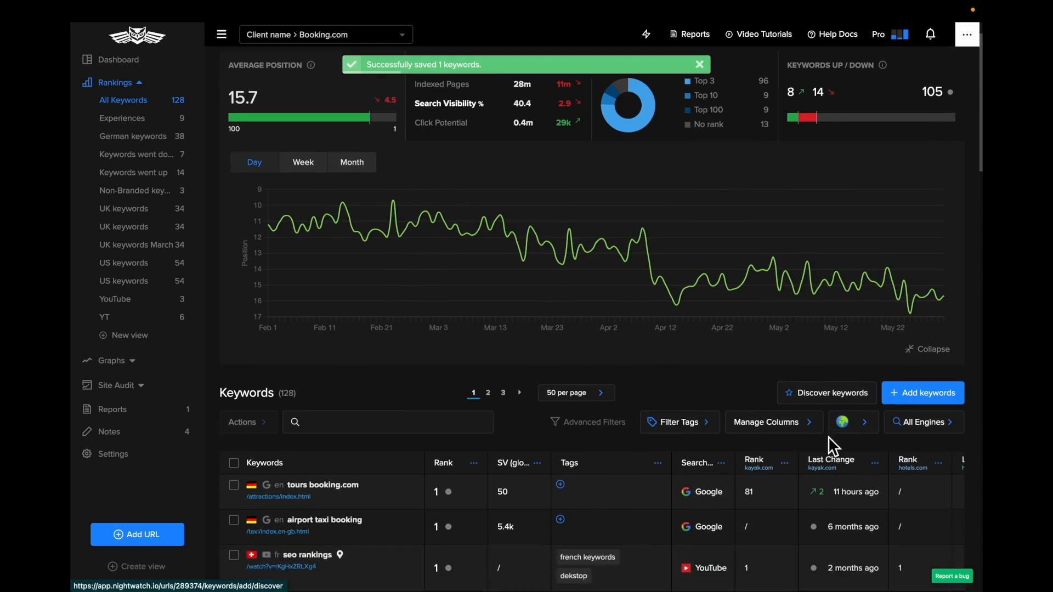
# Examine the rankings overview and the keywords table, including the competitor columns for kayak.com and hotels.com
pyautogui.scroll(-1, 854, 463)
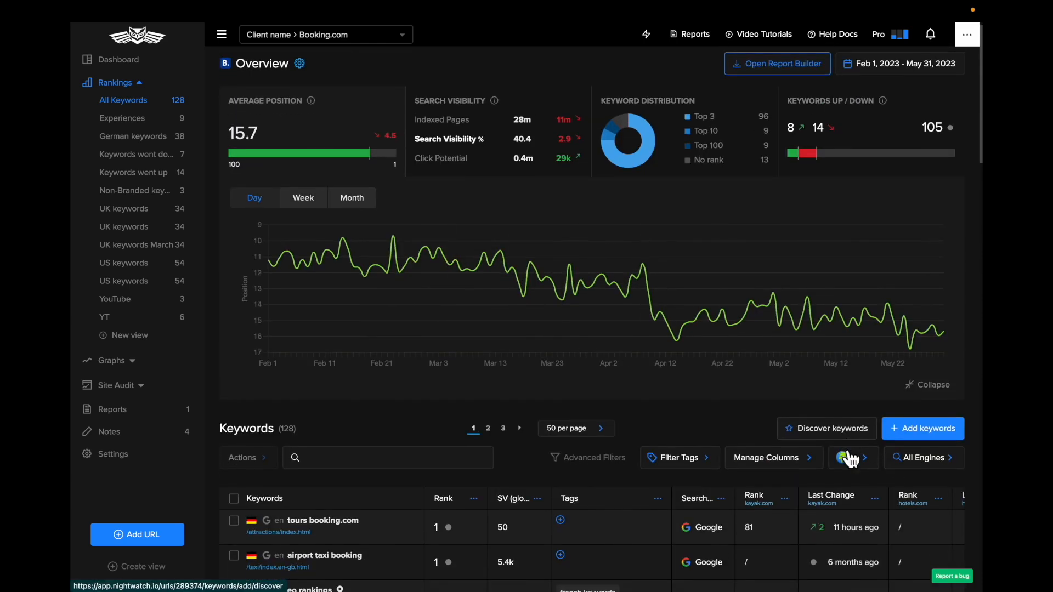
pyautogui.scroll(-2, 825, 437)
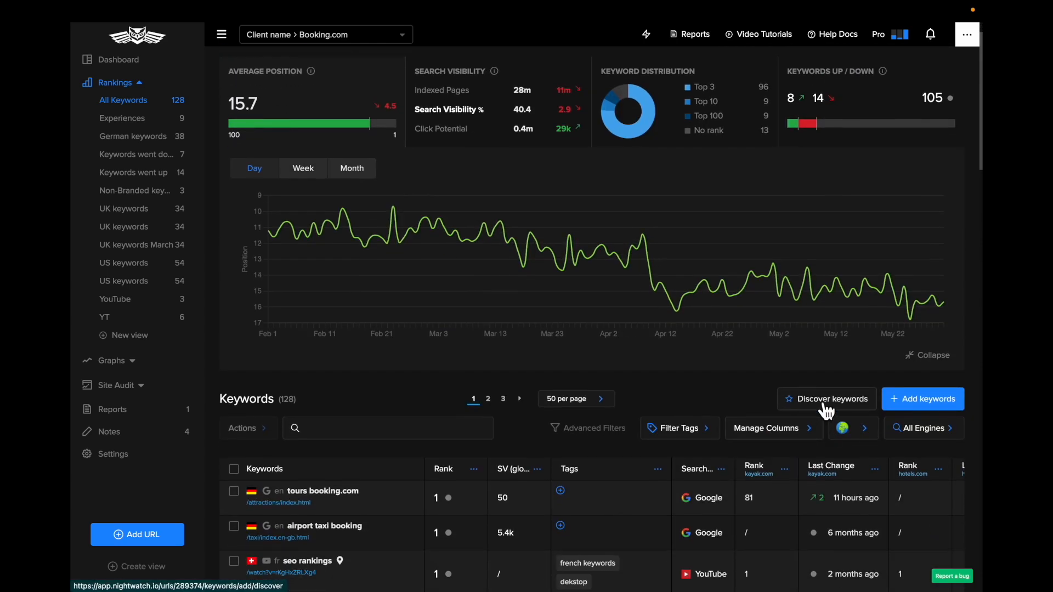
pyautogui.scroll(-2, 826, 410)
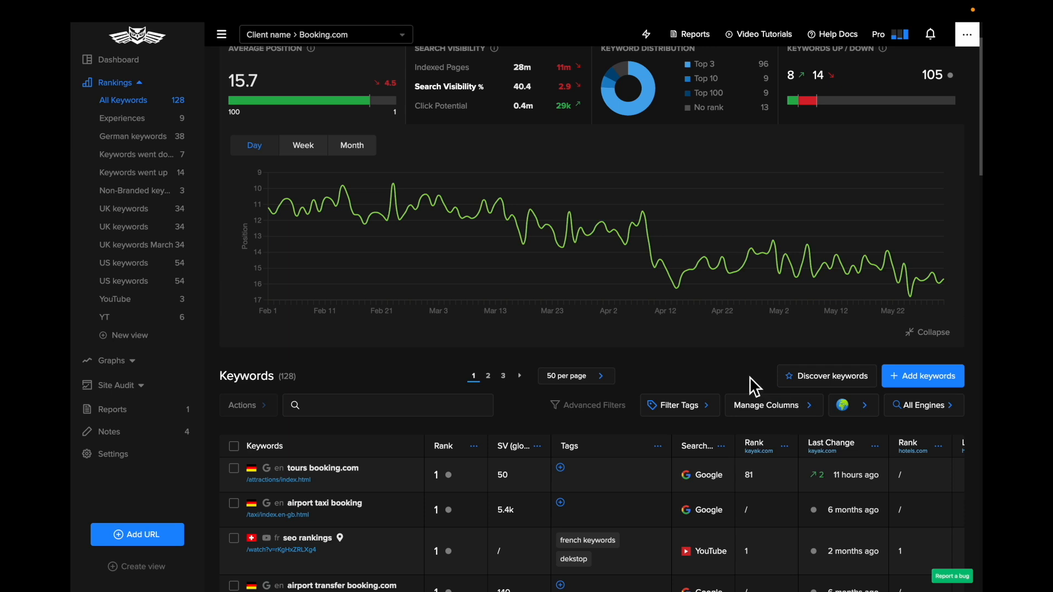
pyautogui.scroll(-2, 748, 377)
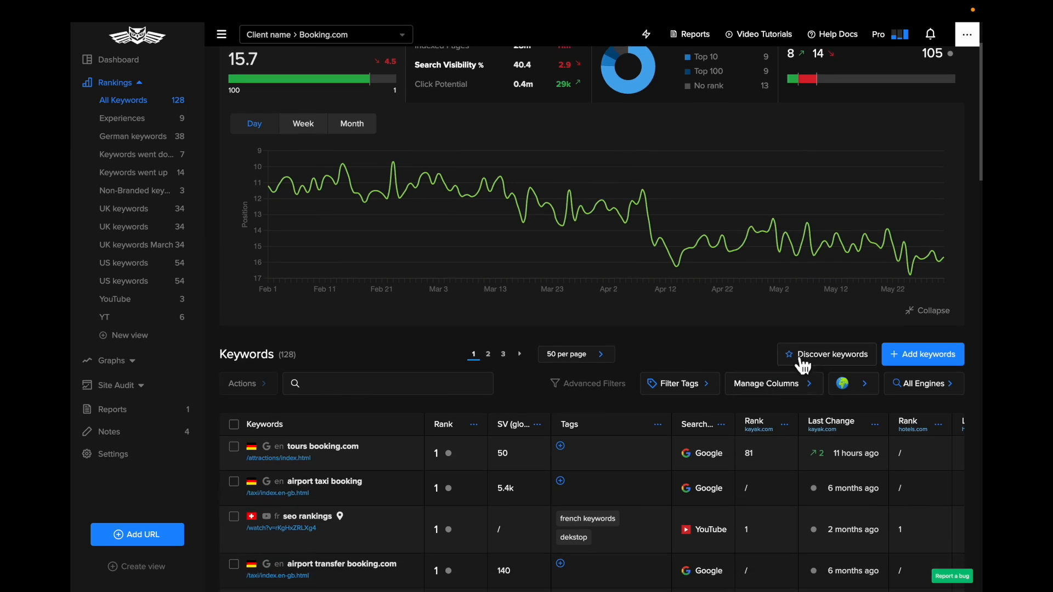
pyautogui.scroll(-4, 809, 359)
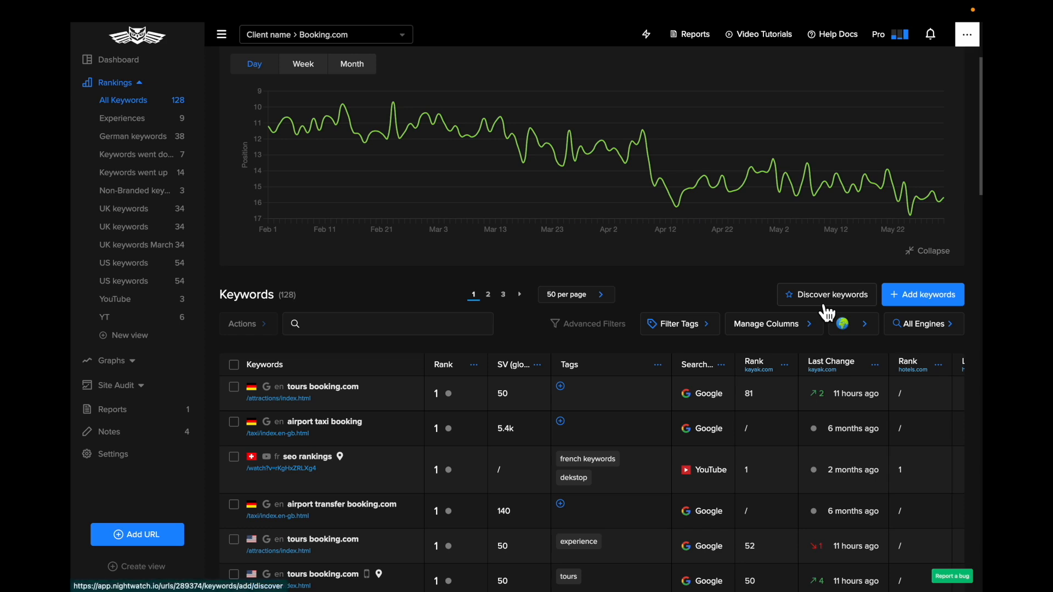
pyautogui.scroll(-3, 826, 312)
pyautogui.scroll(-4, 826, 313)
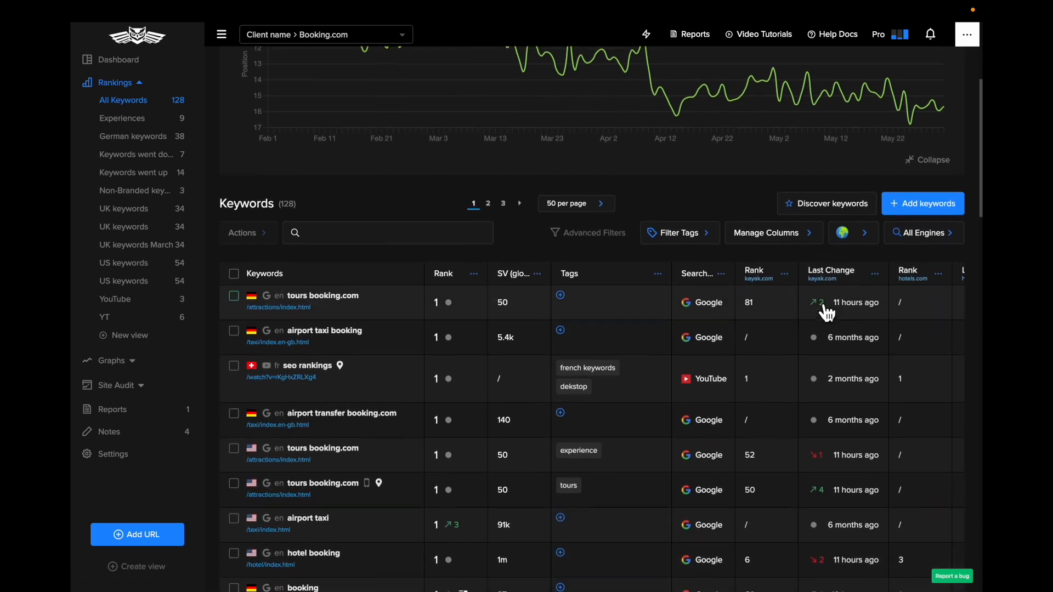
pyautogui.scroll(-3, 827, 313)
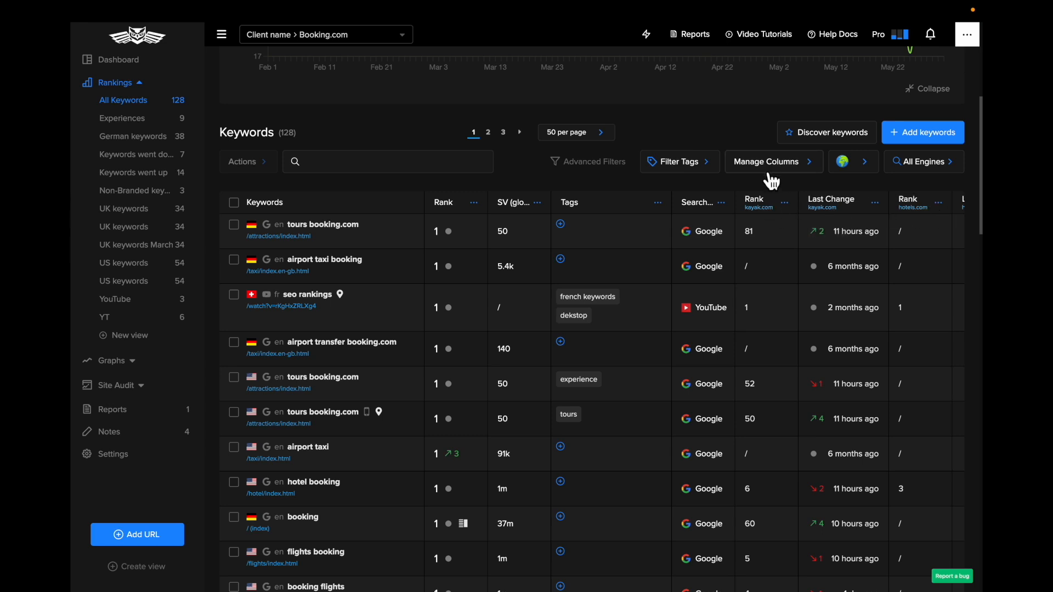
pyautogui.hscroll(3, 770, 205)
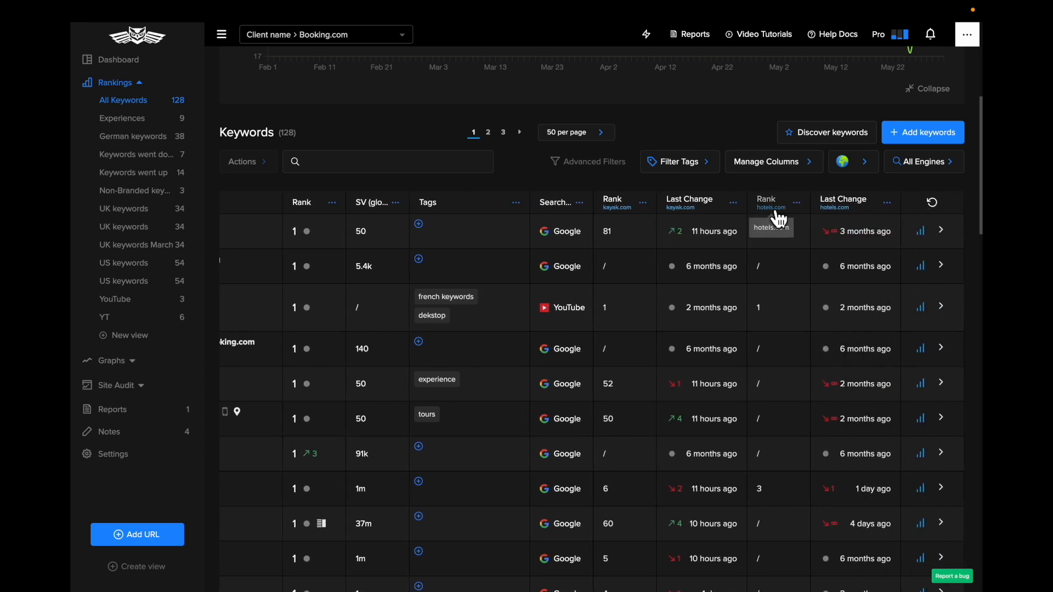
# Hide the Rank and Last Change columns of the competitor kayak.com in the keywords table
pyautogui.click(769, 170)
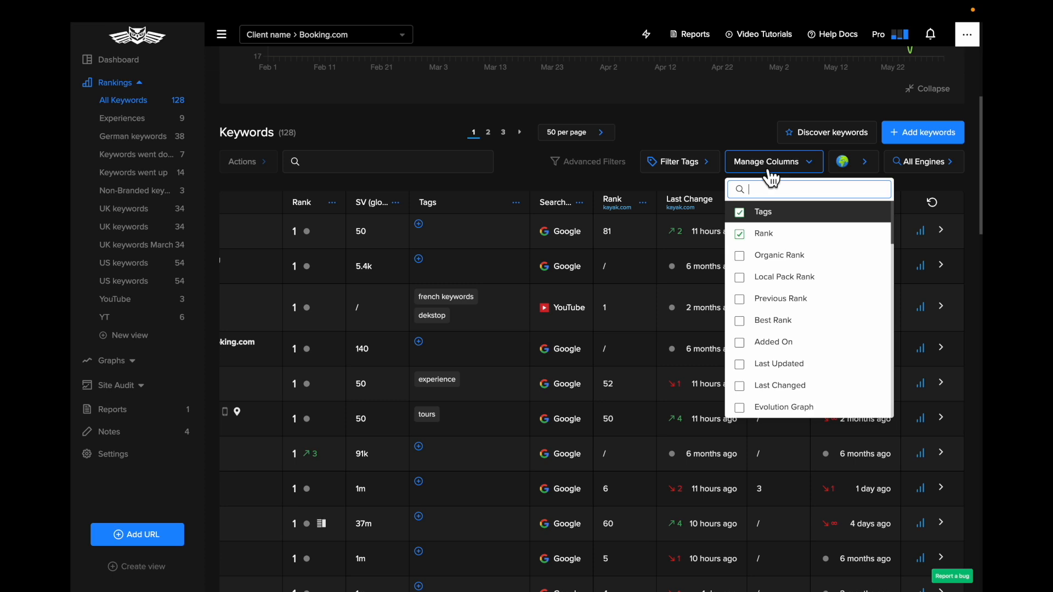
pyautogui.scroll(-3, 799, 308)
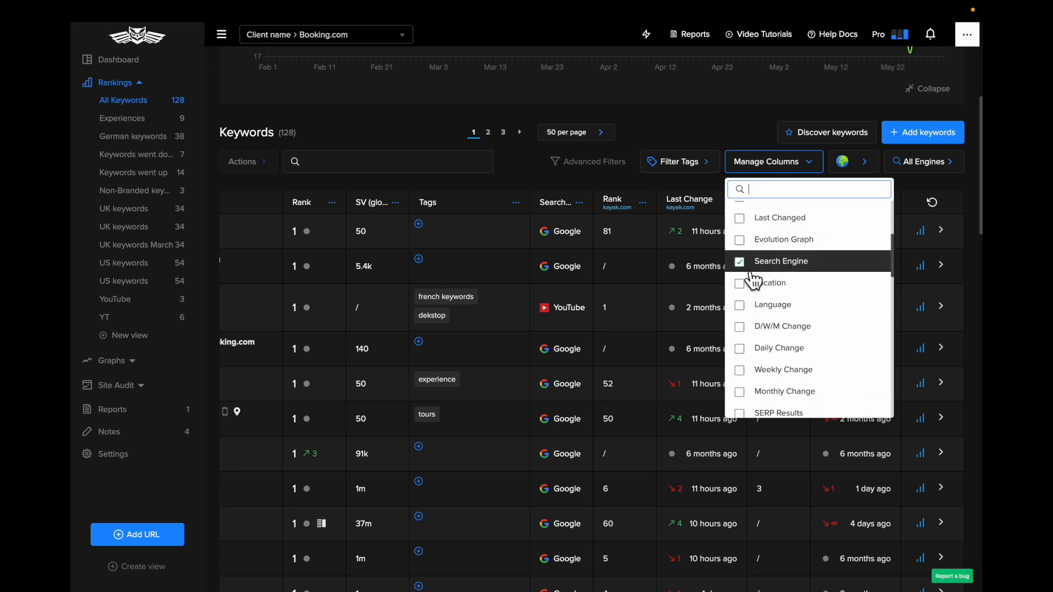
pyautogui.scroll(-6, 764, 331)
pyautogui.scroll(-3, 764, 339)
pyautogui.scroll(1, 764, 336)
pyautogui.click(751, 329)
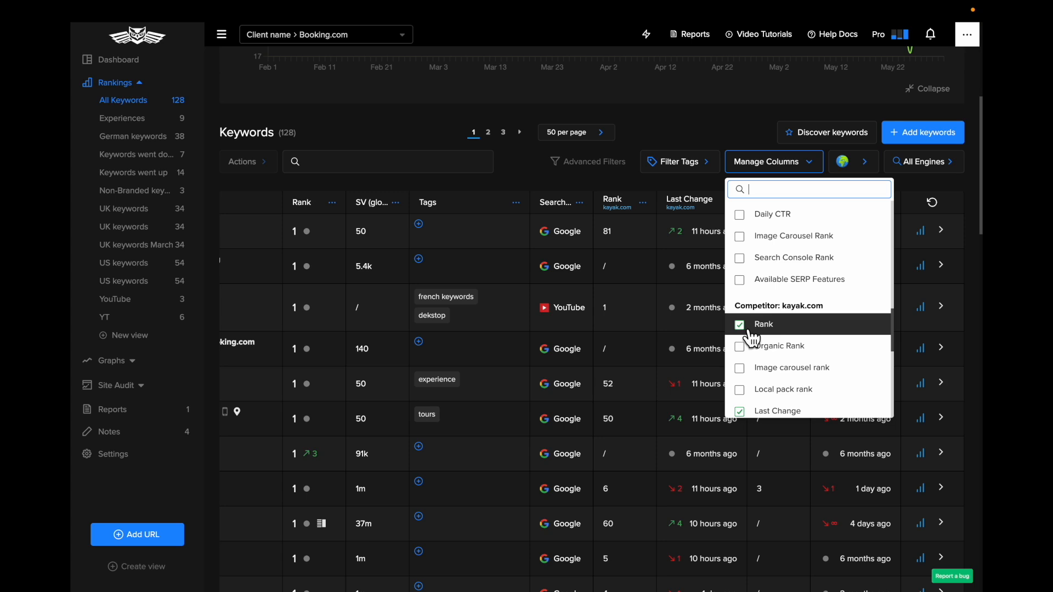
pyautogui.scroll(-3, 768, 344)
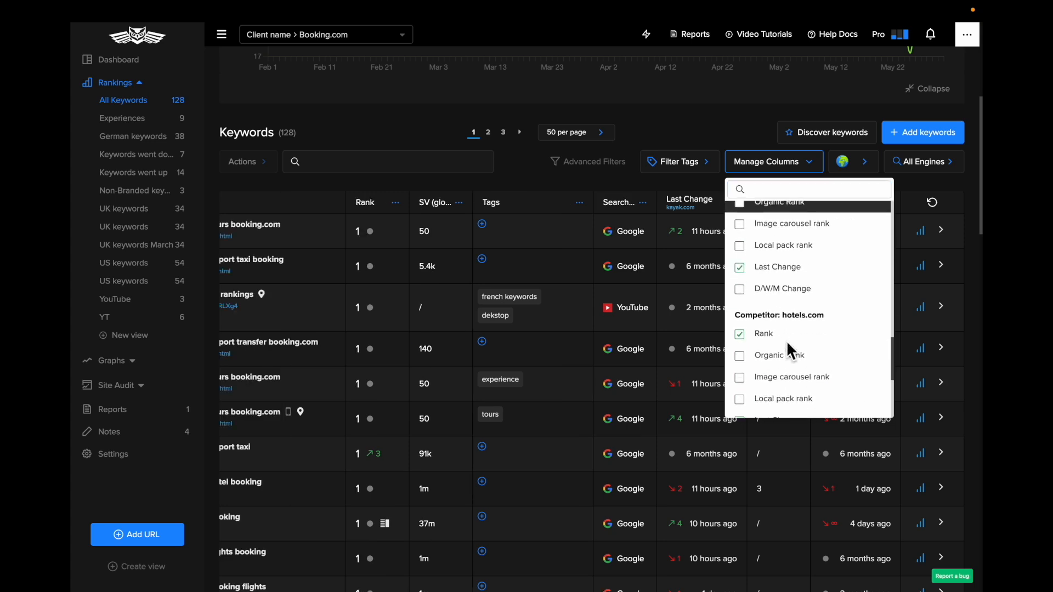
pyautogui.click(757, 269)
# Hide the Rank and Last Change columns of the competitor hotels.com in the keywords table
pyautogui.scroll(-1, 746, 381)
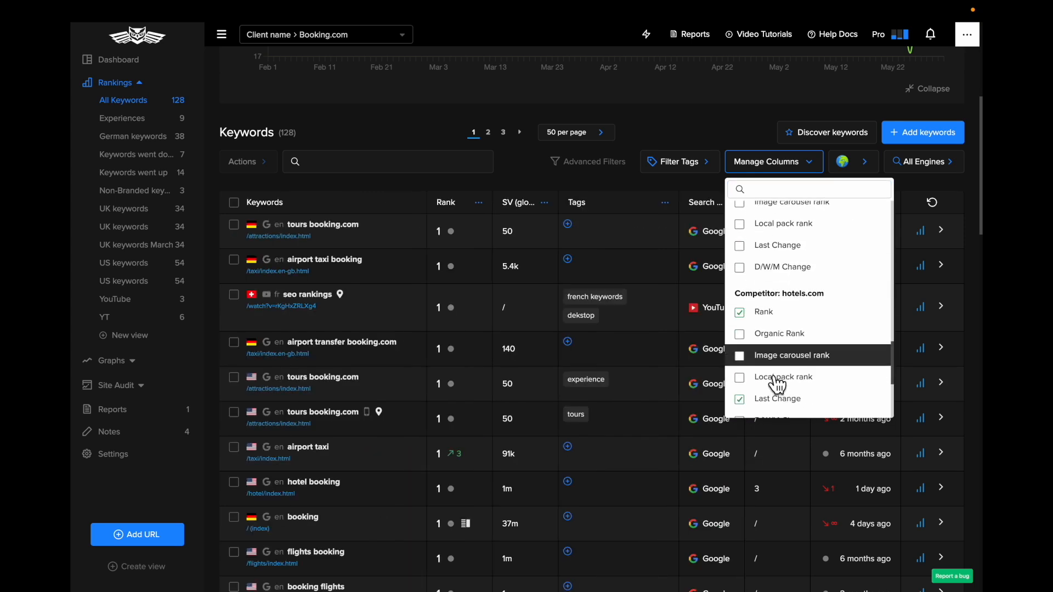
pyautogui.click(739, 313)
pyautogui.scroll(-1, 795, 389)
pyautogui.click(740, 362)
pyautogui.scroll(-1, 822, 406)
pyautogui.click(683, 124)
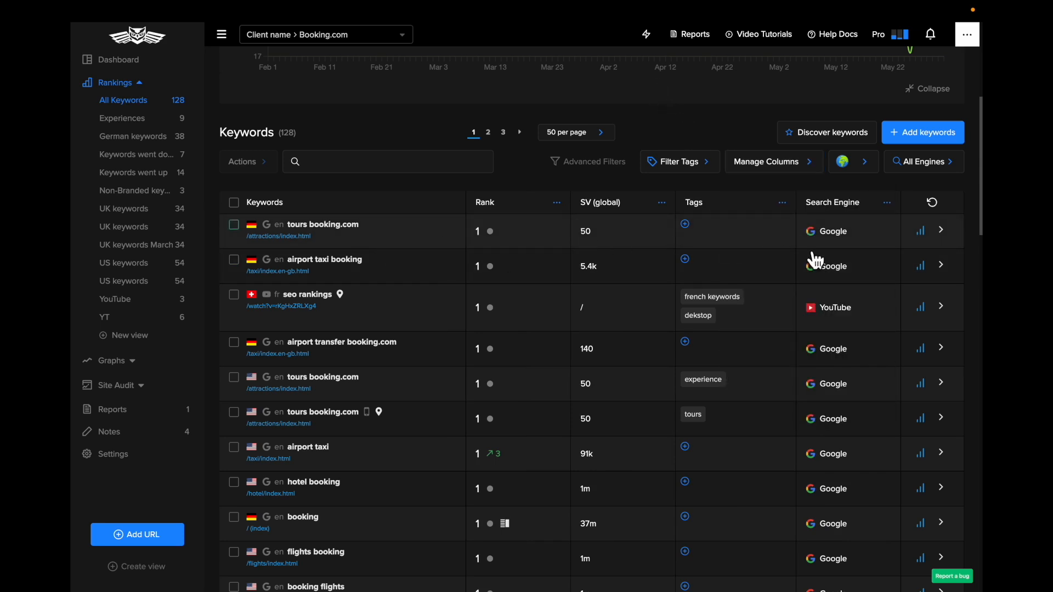
# Open the position graph and SERP preview of the first "tours booking.com" keyword and look through its search results
pyautogui.scroll(1, 856, 260)
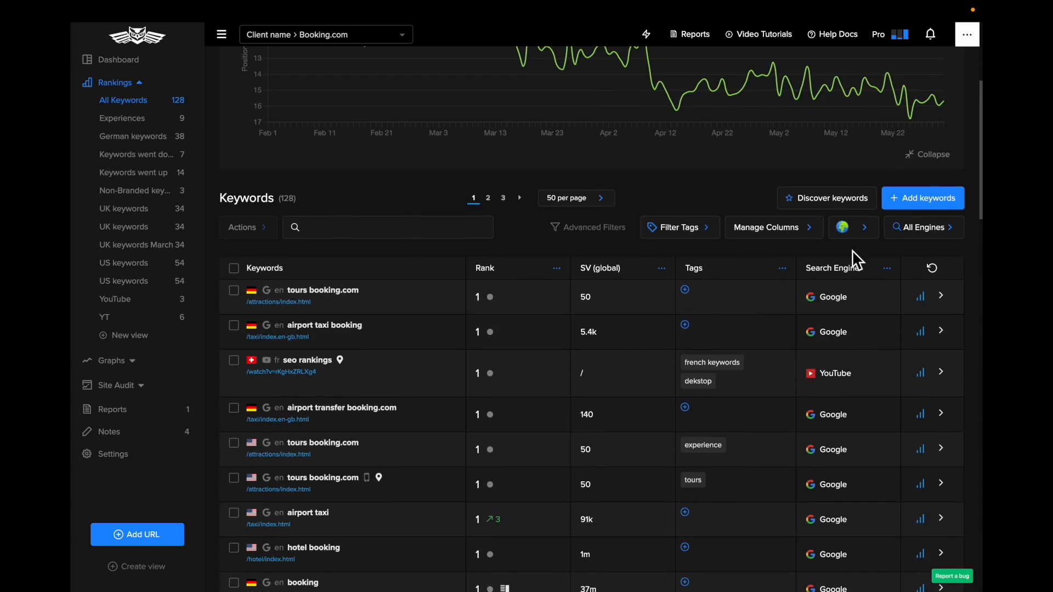
pyautogui.click(931, 307)
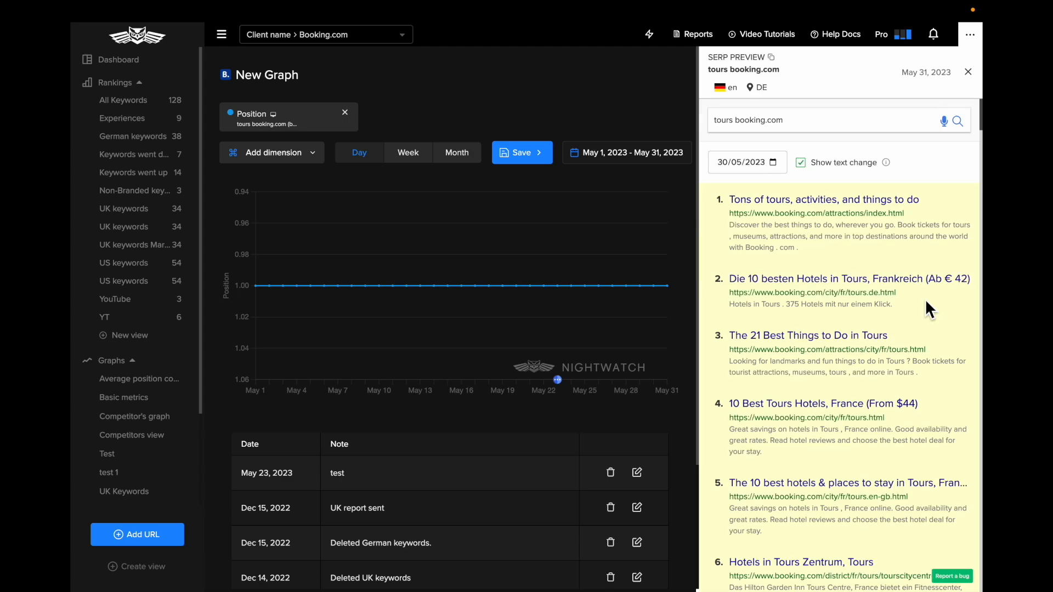
pyautogui.scroll(-10, 839, 320)
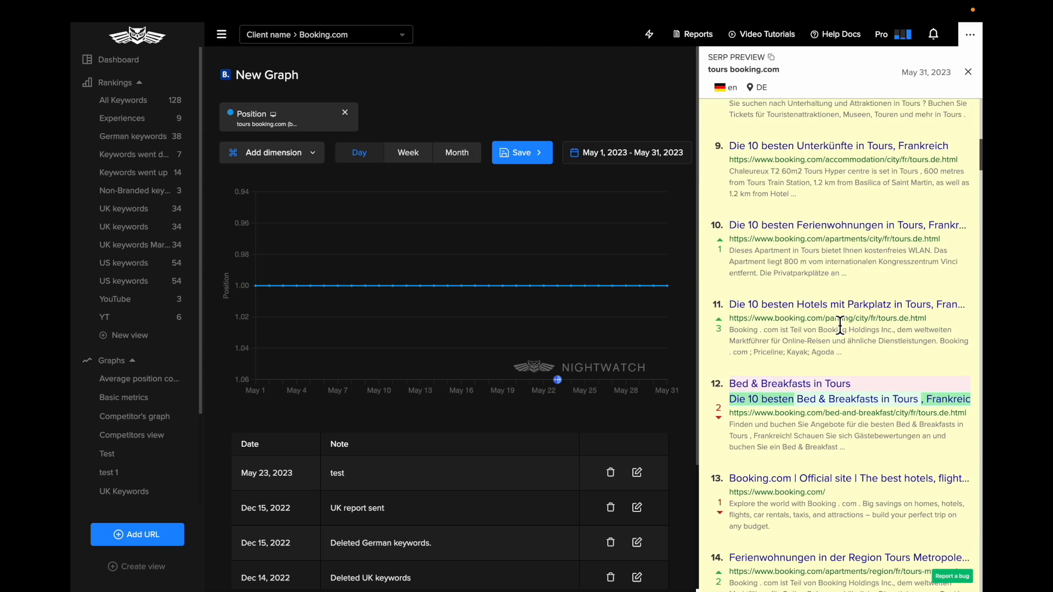
pyautogui.scroll(12, 834, 296)
# Set the comparison date of the SERP preview to 08/12/2022
pyautogui.click(773, 163)
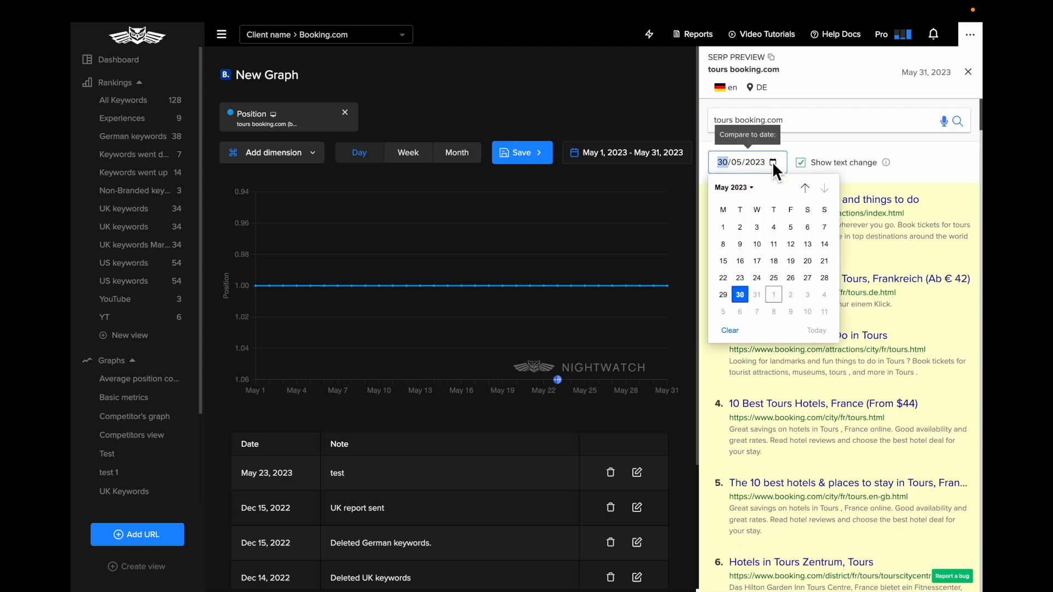
pyautogui.click(811, 188)
pyautogui.click(811, 188)
pyautogui.click(804, 187)
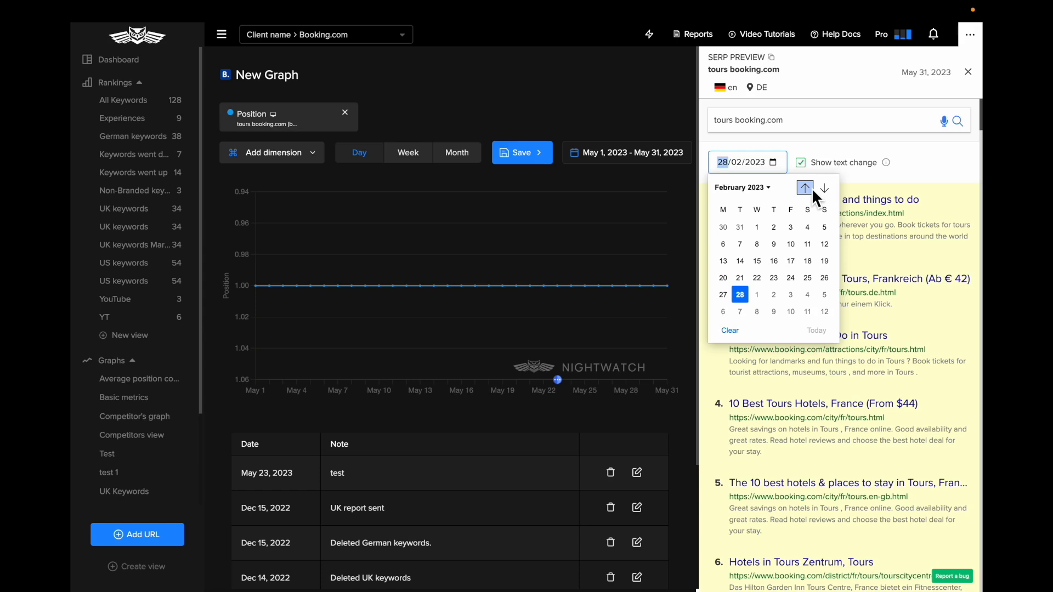
pyautogui.click(811, 190)
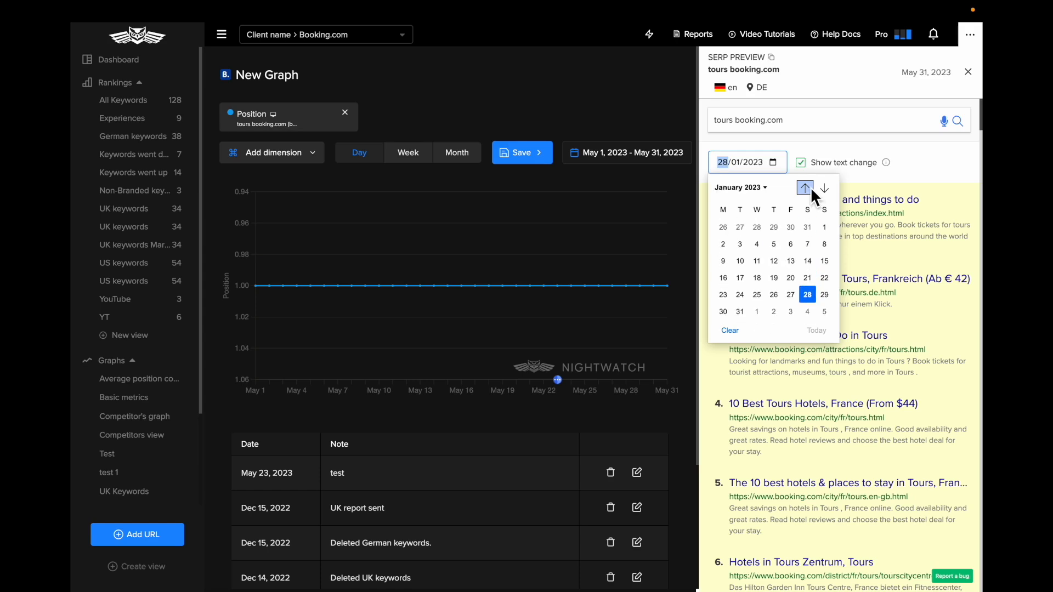
pyautogui.click(812, 190)
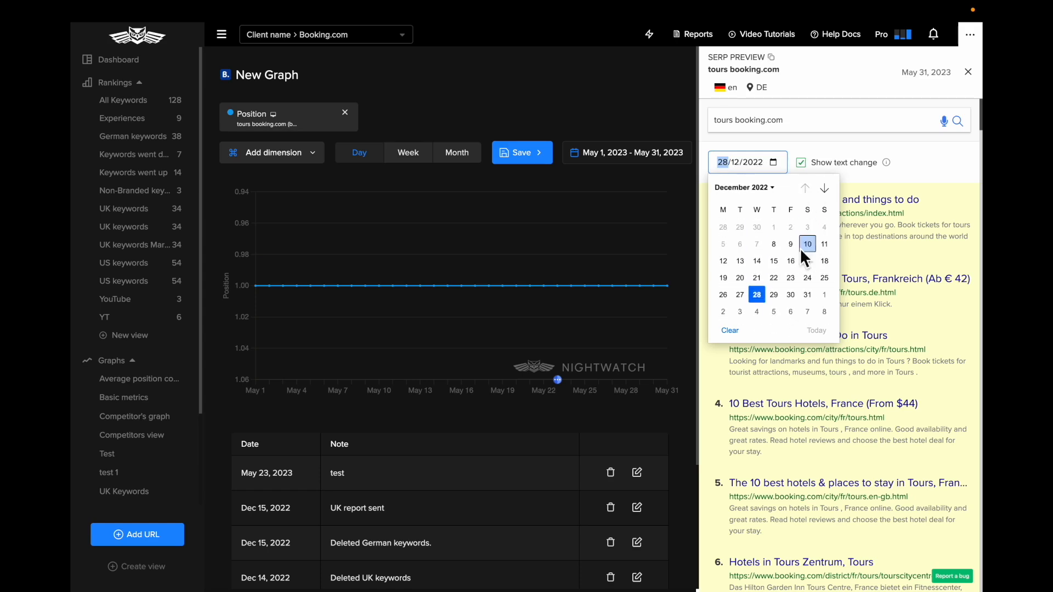
pyautogui.click(773, 243)
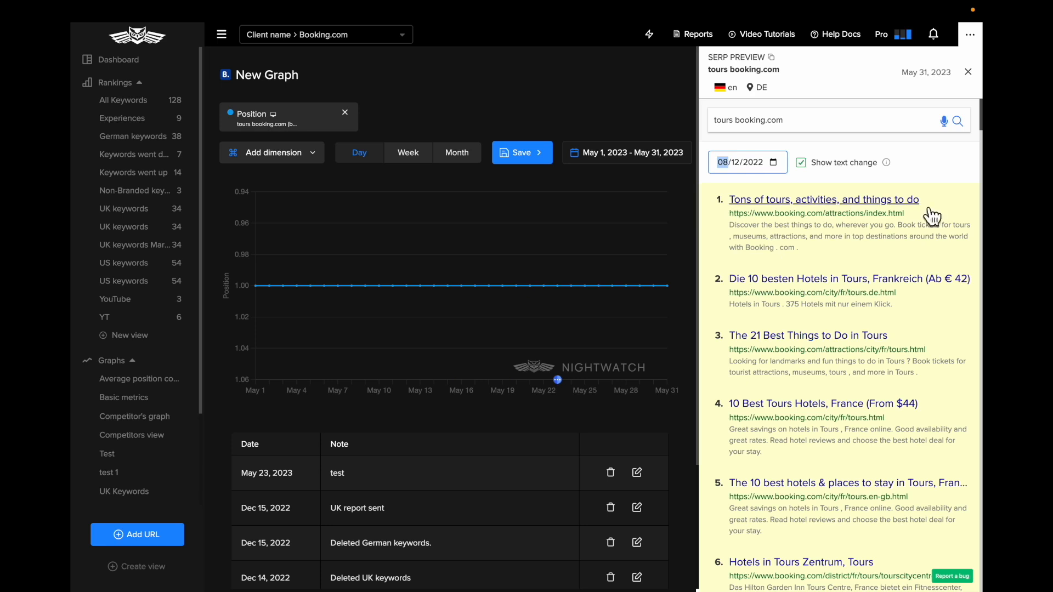
pyautogui.click(935, 160)
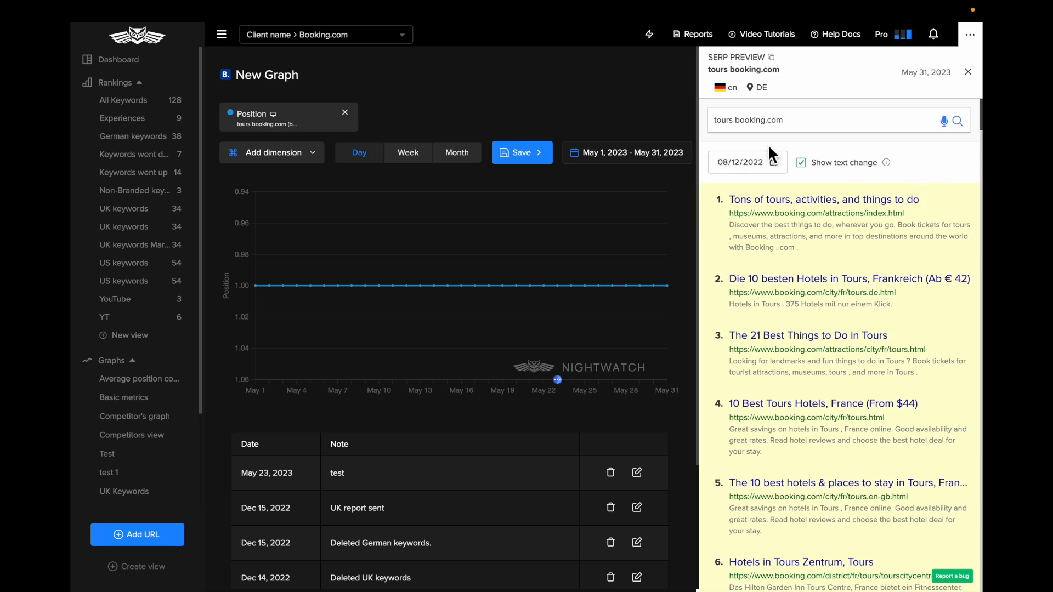
# Check the search phrase, language and location that the SERP preview is based on
pyautogui.tripleClick(728, 124)
pyautogui.click(934, 143)
pyautogui.moveTo(792, 74); pyautogui.dragTo(804, 102)
pyautogui.click(719, 87)
# Look through the ranked results in the SERP preview and their position changes
pyautogui.scroll(-1, 839, 121)
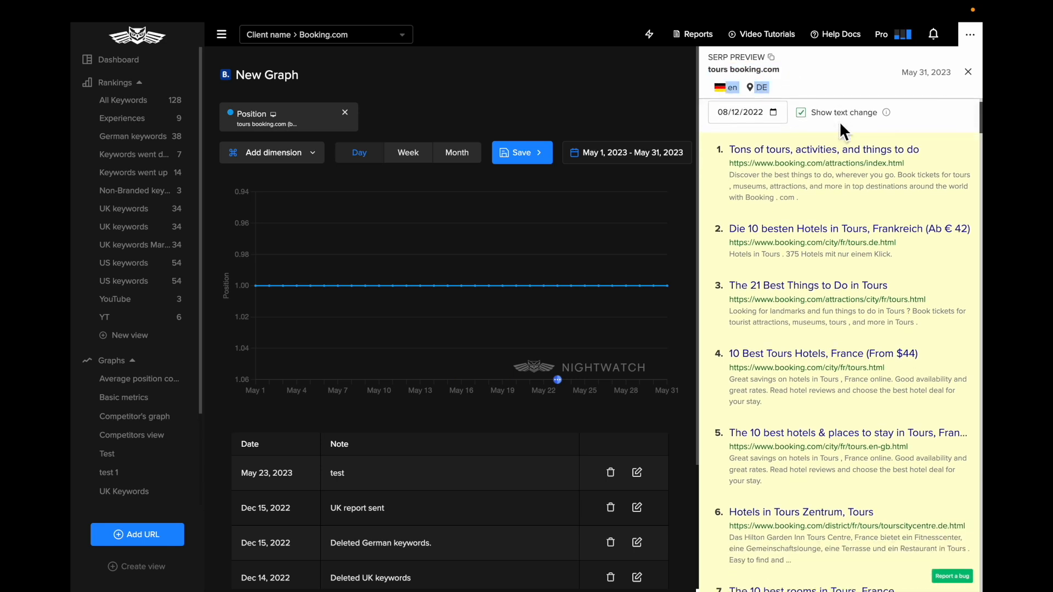
pyautogui.scroll(-1, 841, 247)
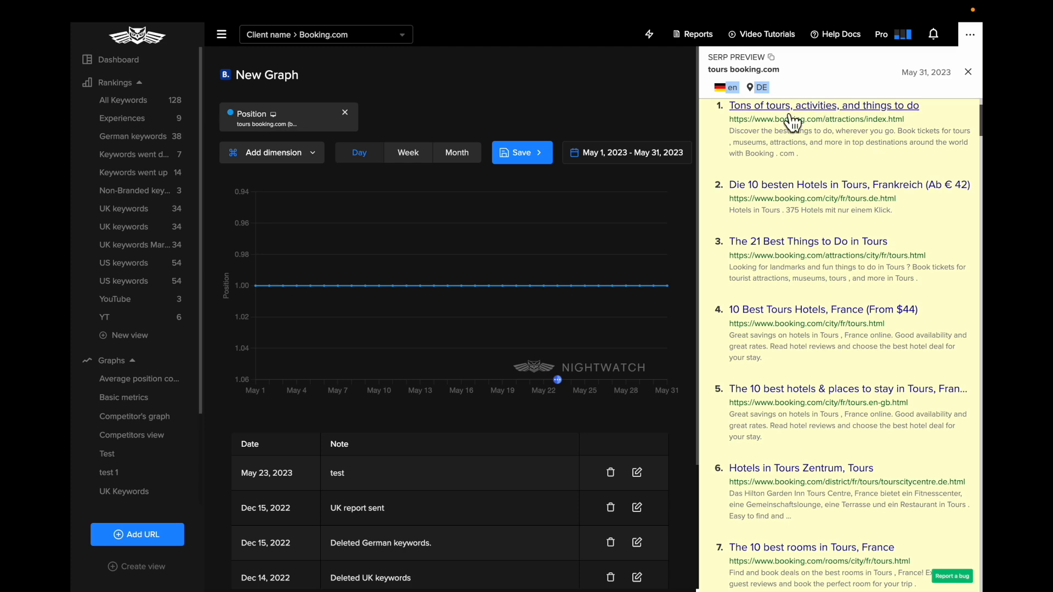
pyautogui.scroll(-2, 762, 461)
pyautogui.scroll(-3, 760, 463)
pyautogui.scroll(6, 759, 463)
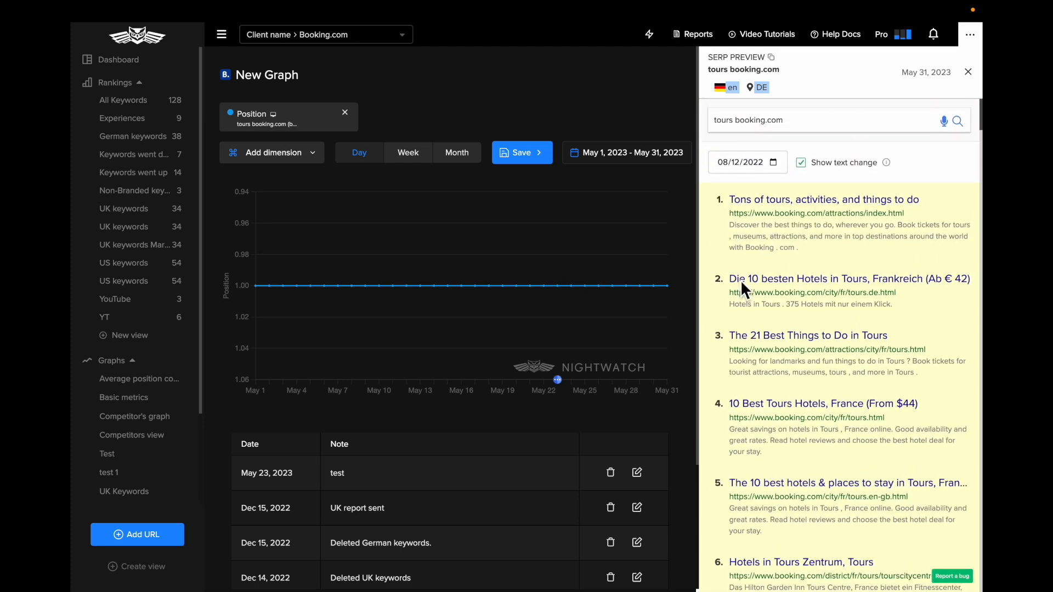
pyautogui.scroll(-6, 747, 405)
pyautogui.scroll(-12, 744, 404)
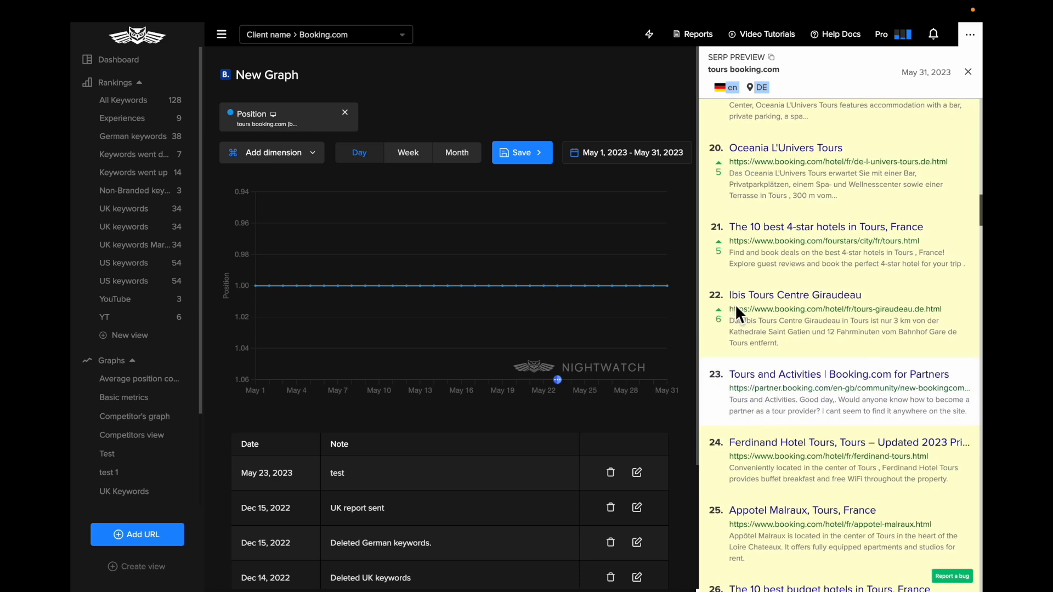
# Examine the position change and the highlighted title change of the "Bed & Breakfasts in Tours" result
pyautogui.scroll(9, 739, 304)
pyautogui.scroll(1, 740, 313)
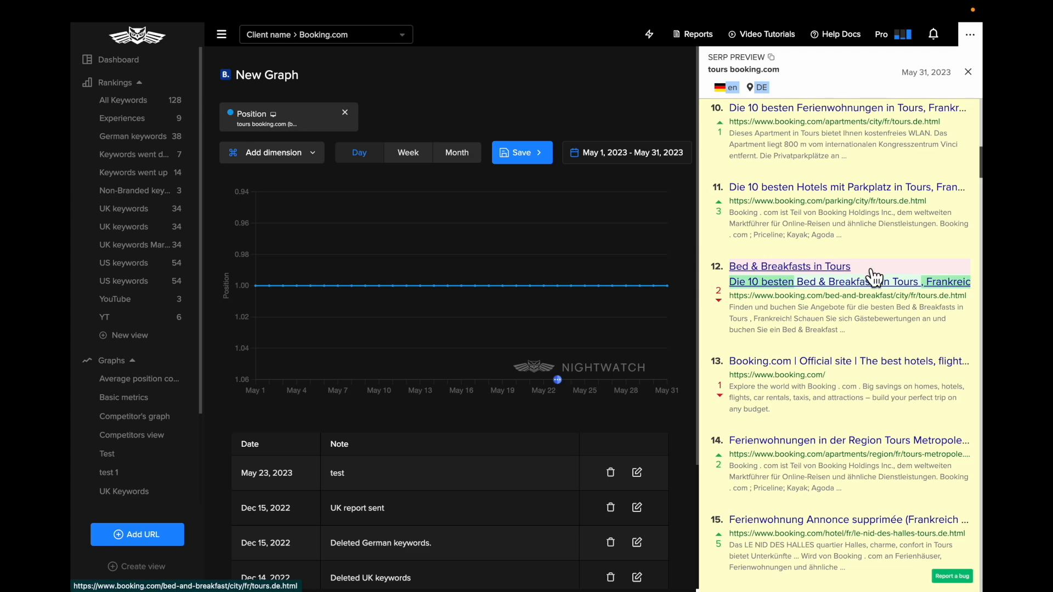
pyautogui.moveTo(719, 297); pyautogui.dragTo(722, 306)
pyautogui.click(722, 306)
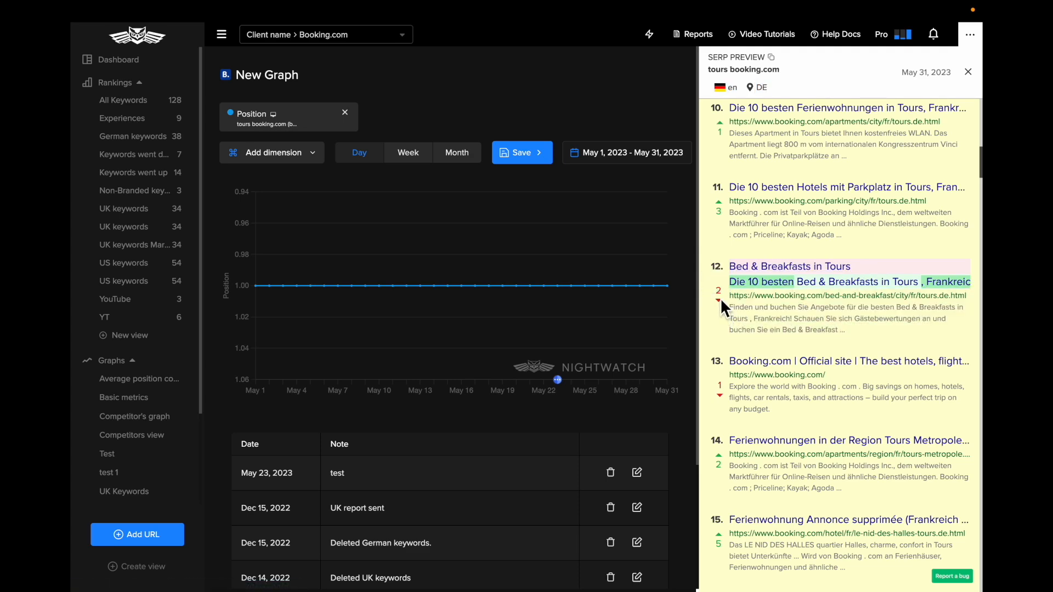
pyautogui.scroll(14, 720, 298)
pyautogui.scroll(-14, 727, 164)
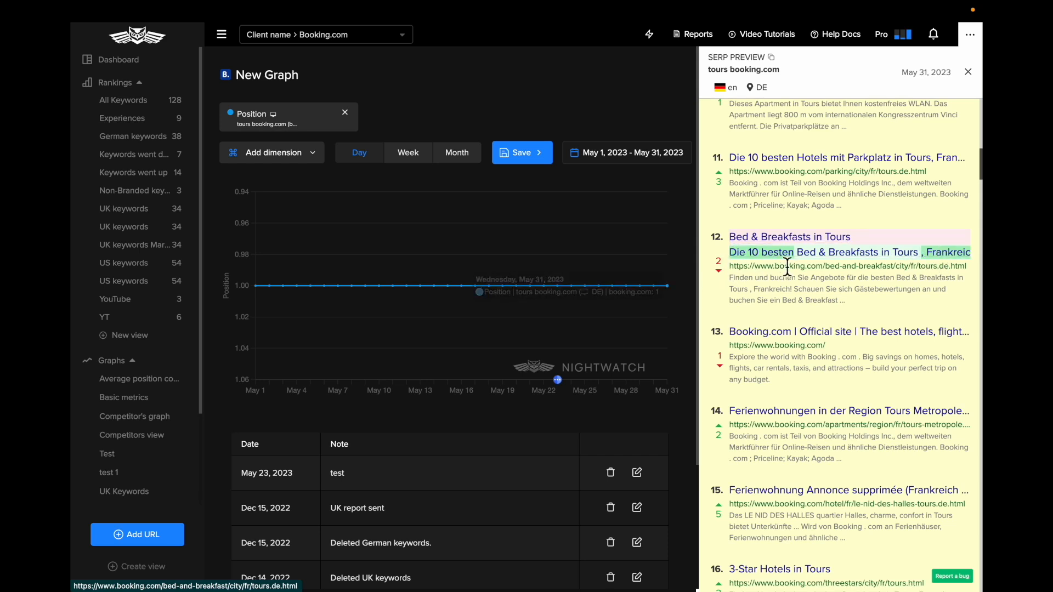
# Skim the lower-ranked results in the "tours booking.com" SERP preview and their position changes
pyautogui.scroll(-20, 721, 270)
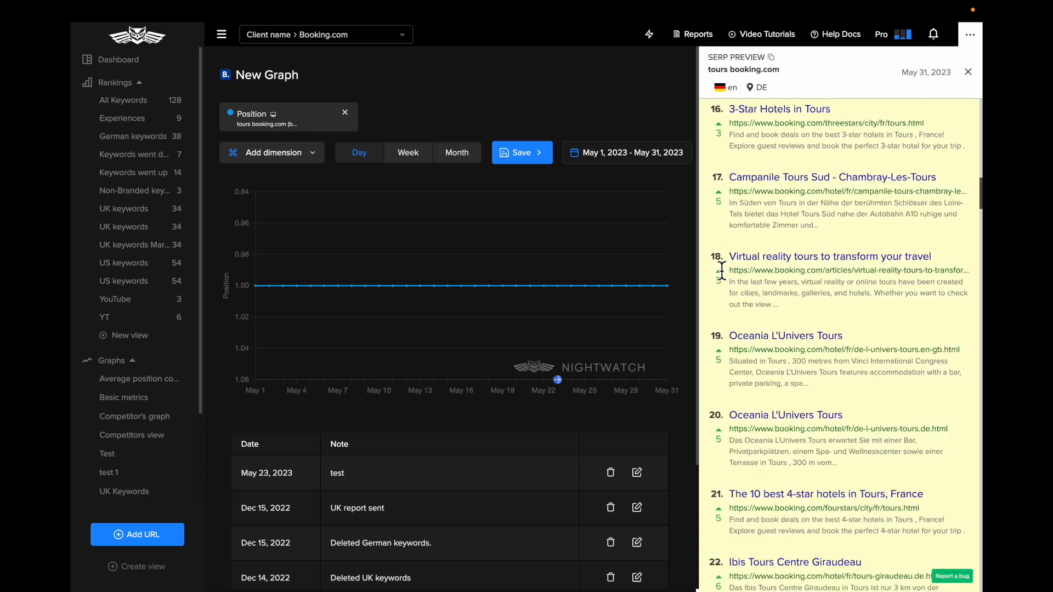
pyautogui.scroll(-20, 721, 269)
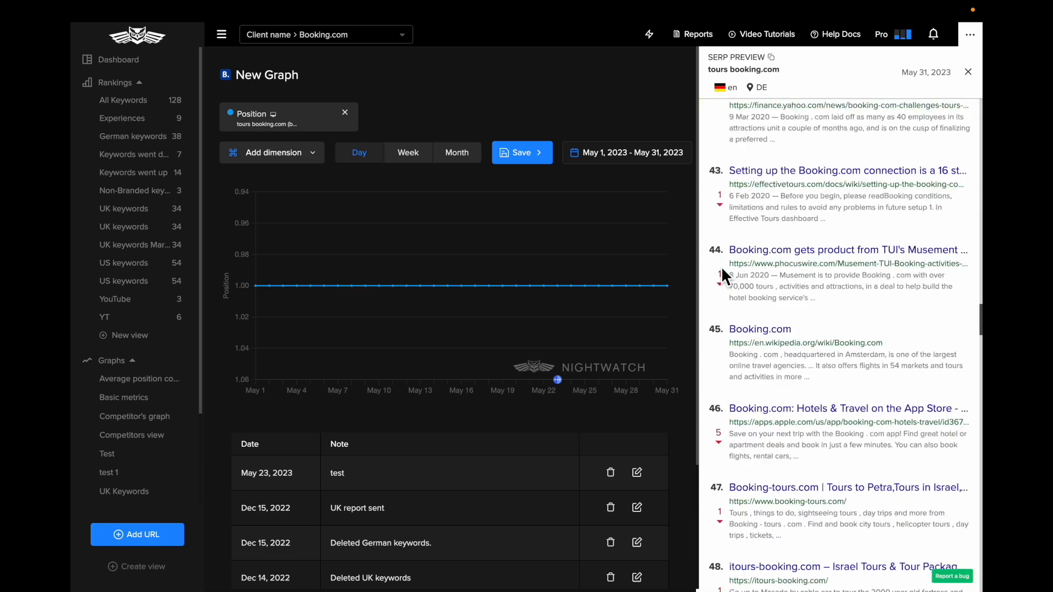
pyautogui.scroll(-7, 721, 265)
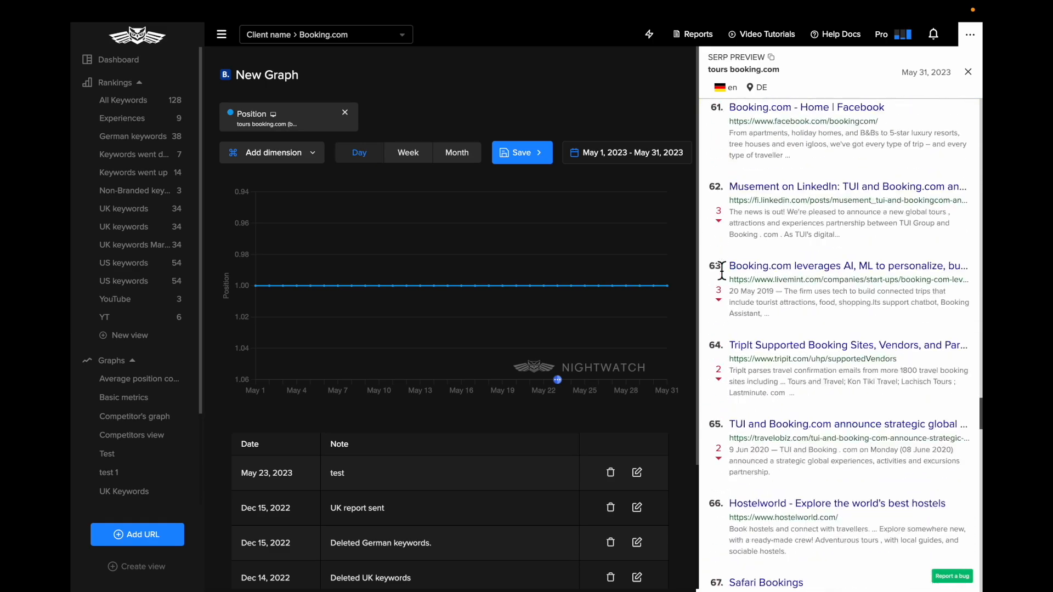
# Return to the full keyword list and open the SERP preview of the UK "airport taxi booking" keyword, checking its language and location
pyautogui.click(125, 101)
pyautogui.scroll(-10, 474, 263)
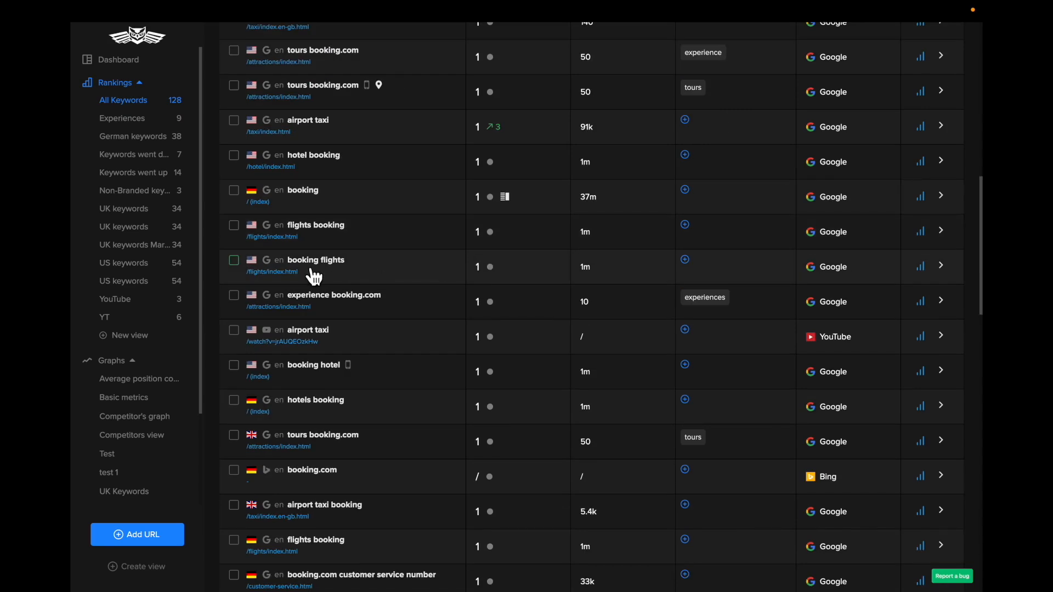
pyautogui.scroll(-2, 517, 388)
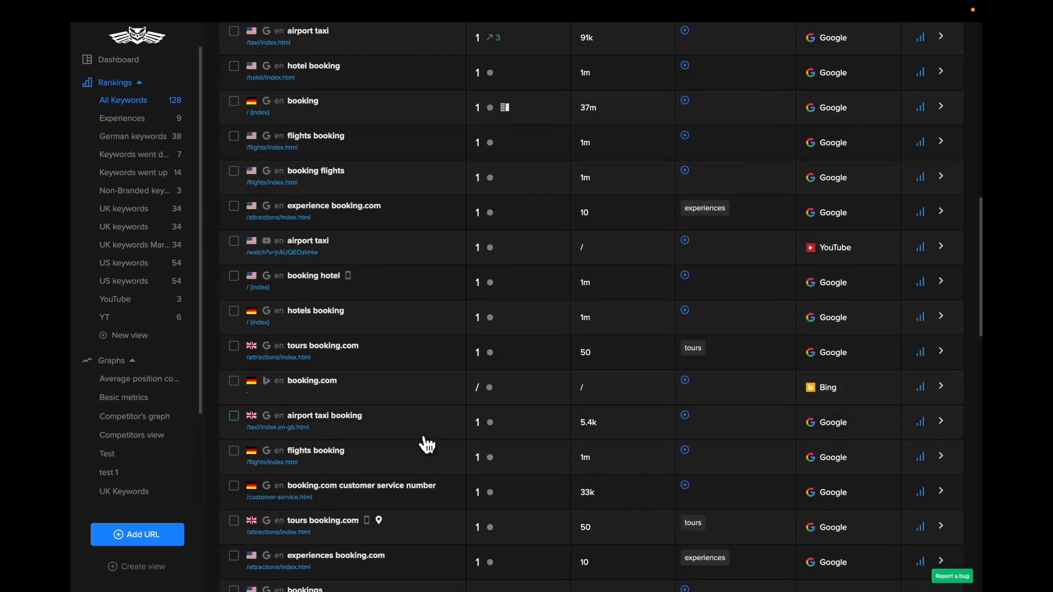
pyautogui.click(516, 438)
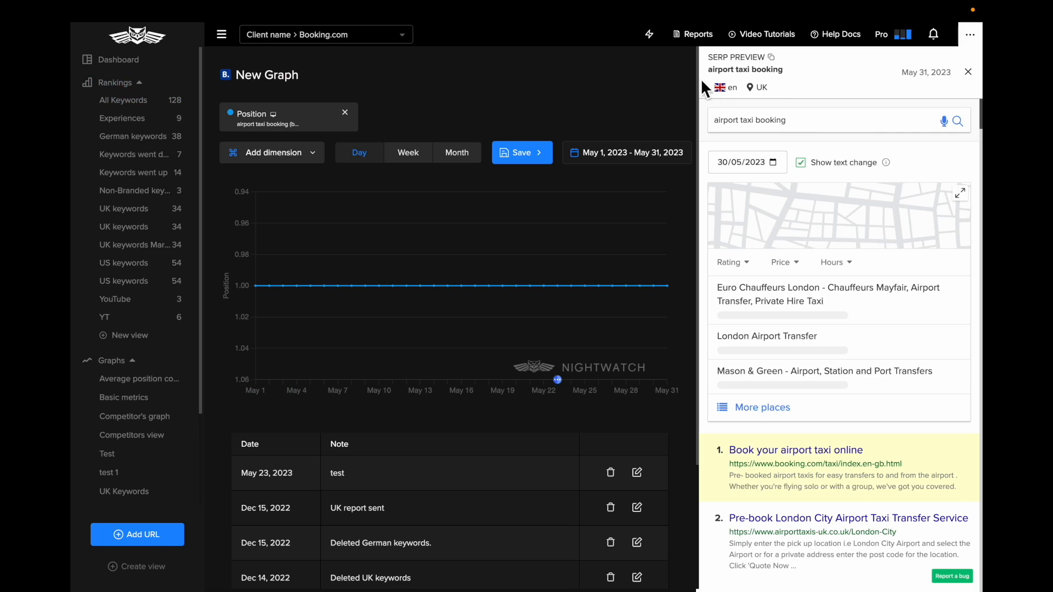
pyautogui.moveTo(733, 82); pyautogui.dragTo(781, 76)
pyautogui.click(765, 89)
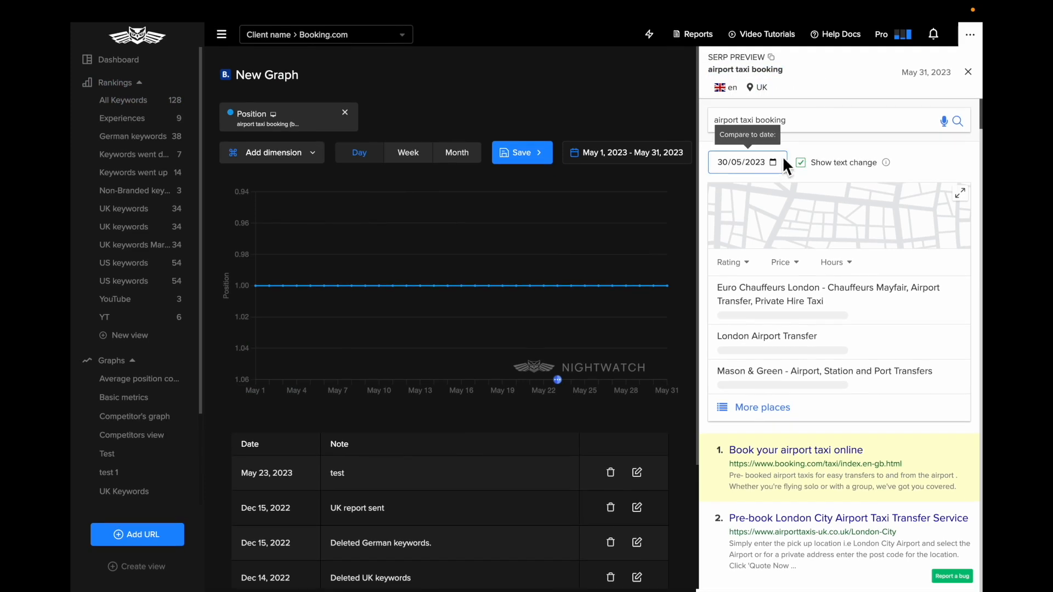
# Compare the "airport taxi booking" SERP preview against the date 08/12/2022
pyautogui.click(774, 161)
pyautogui.click(805, 188)
pyautogui.click(810, 191)
pyautogui.click(810, 191)
pyautogui.click(810, 191)
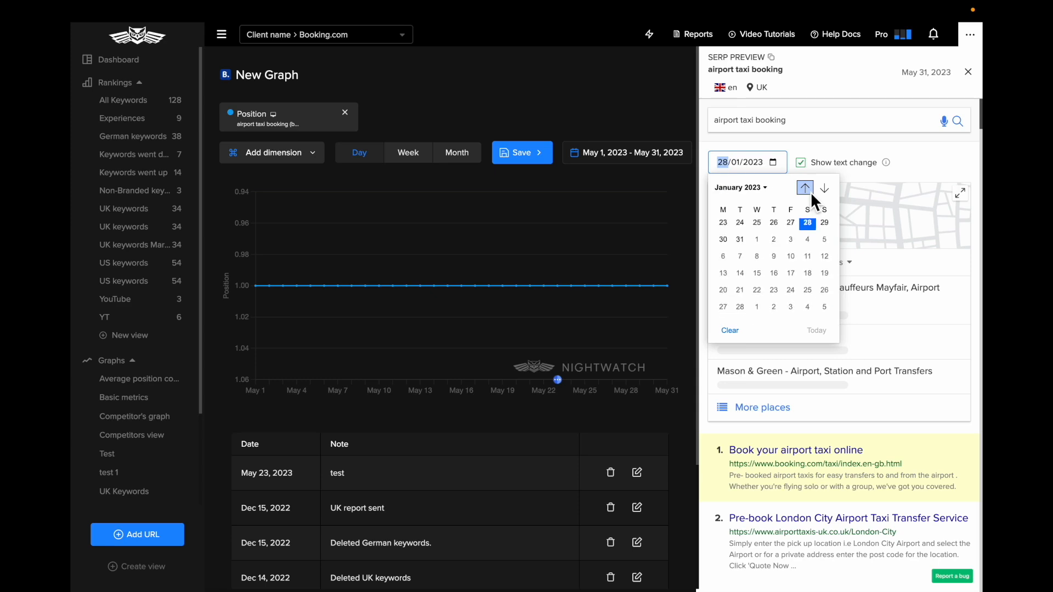
pyautogui.click(810, 191)
pyautogui.click(774, 244)
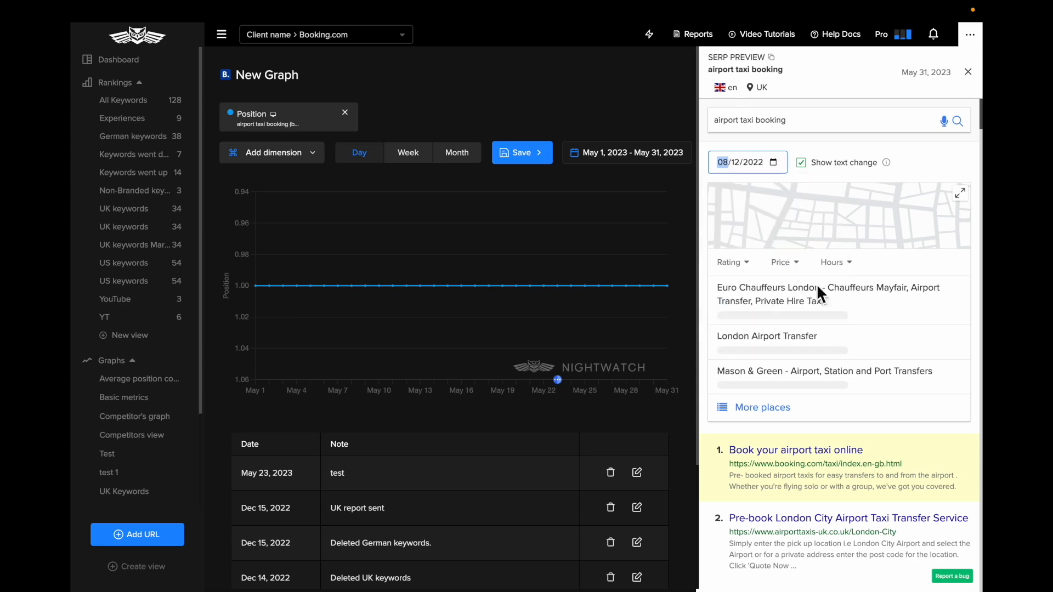
pyautogui.click(920, 164)
# Examine the position and title changes of the highest-ranked "airport taxi booking" results, including the UK Airport Taxi Transfers entry
pyautogui.scroll(-4, 884, 389)
pyautogui.scroll(4, 885, 389)
pyautogui.scroll(-8, 885, 389)
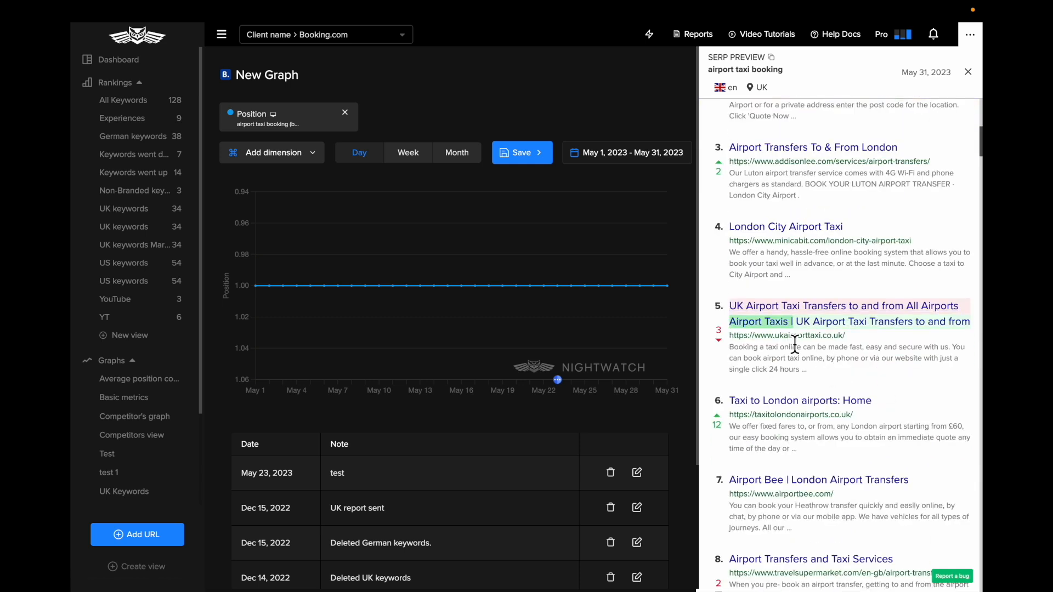
pyautogui.scroll(-1, 826, 340)
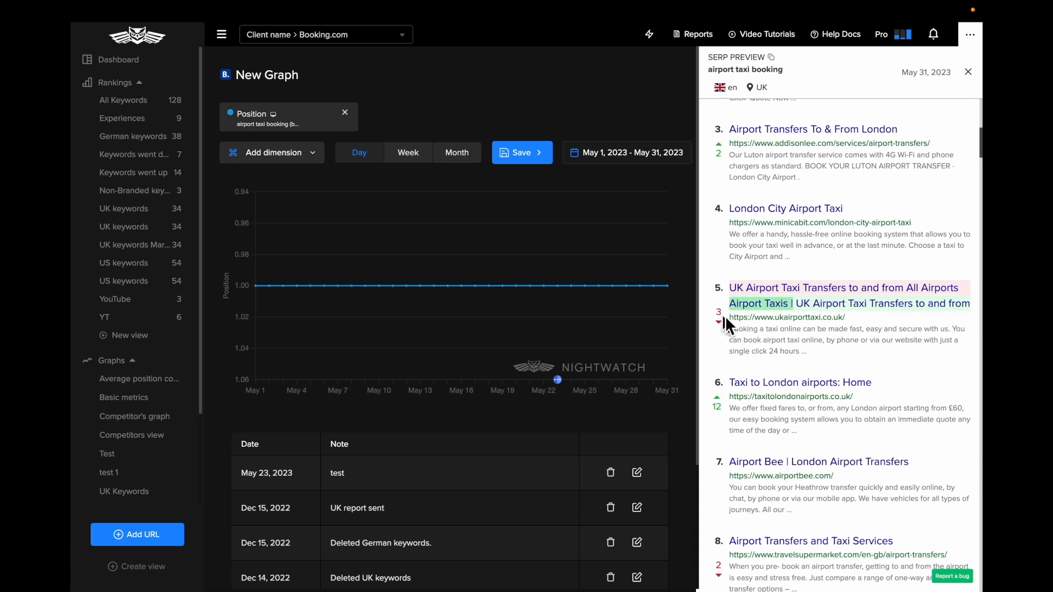
# Look through the lower-ranked results and inspect the title change and description of the Brookfleet Cars result
pyautogui.scroll(-10, 734, 340)
pyautogui.scroll(-20, 743, 353)
pyautogui.scroll(-6, 740, 352)
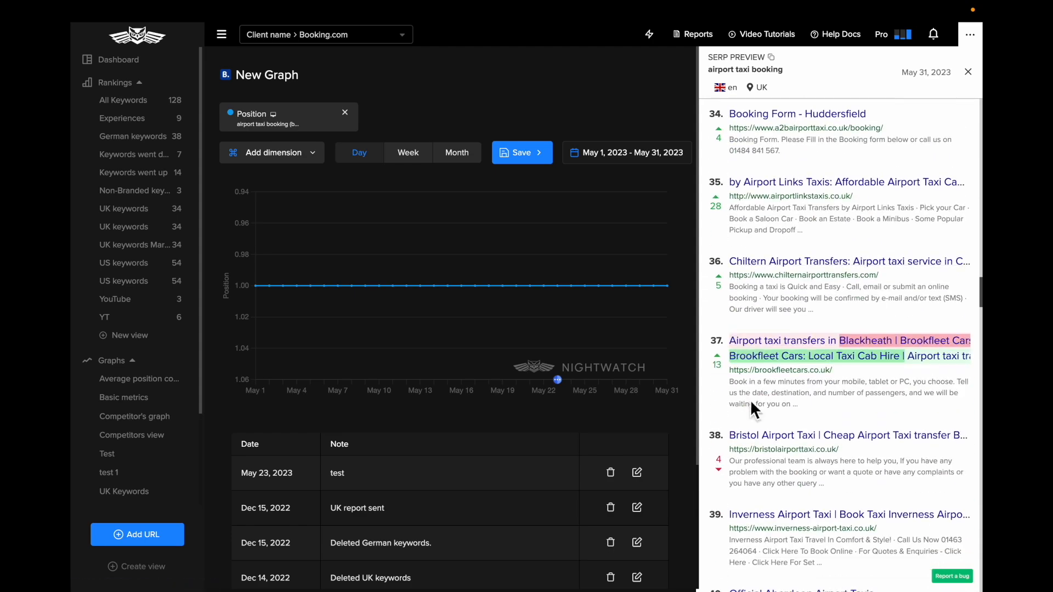
pyautogui.scroll(-1, 752, 409)
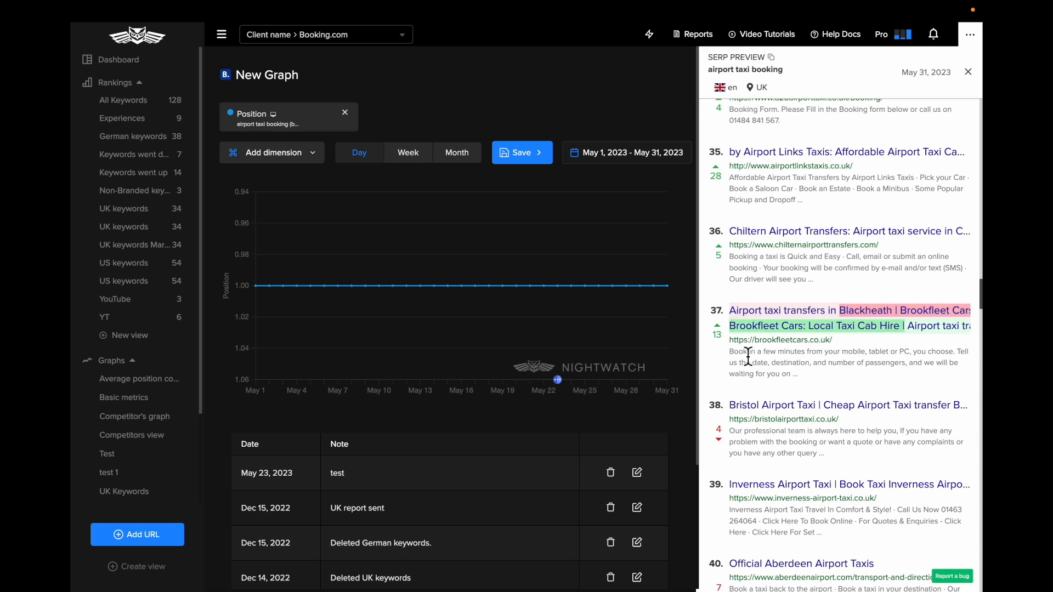
pyautogui.tripleClick(738, 363)
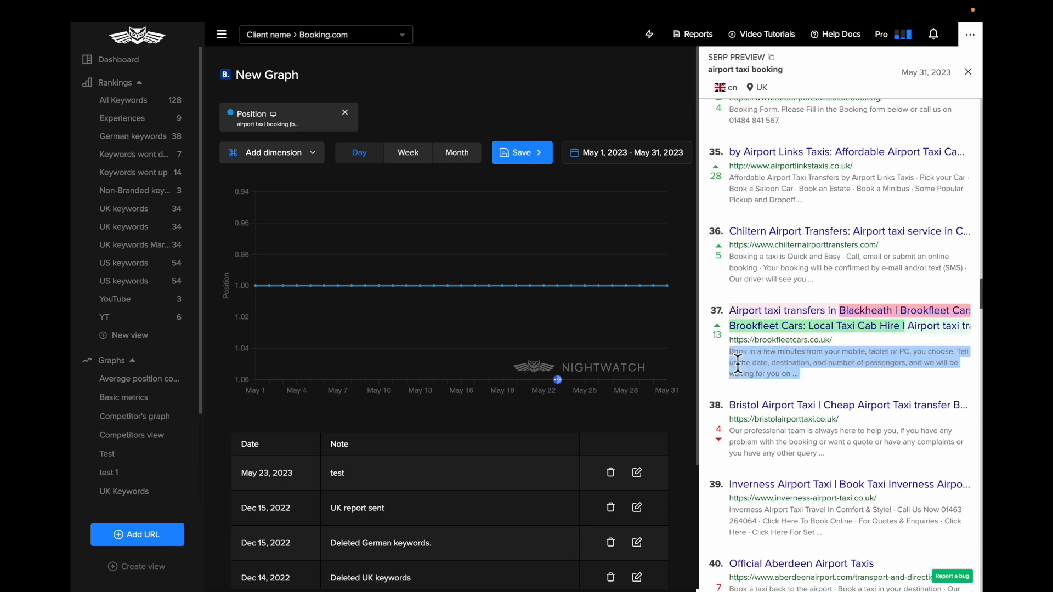
pyautogui.scroll(-20, 738, 362)
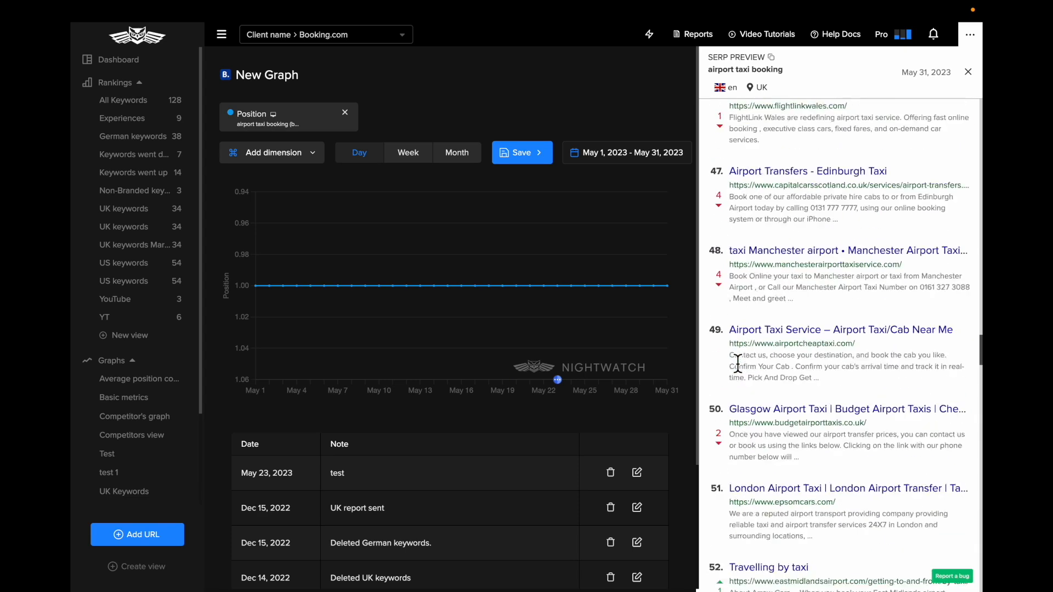
# Close the SERP preview and bring up the advanced filters for the list of all keywords
pyautogui.click(976, 79)
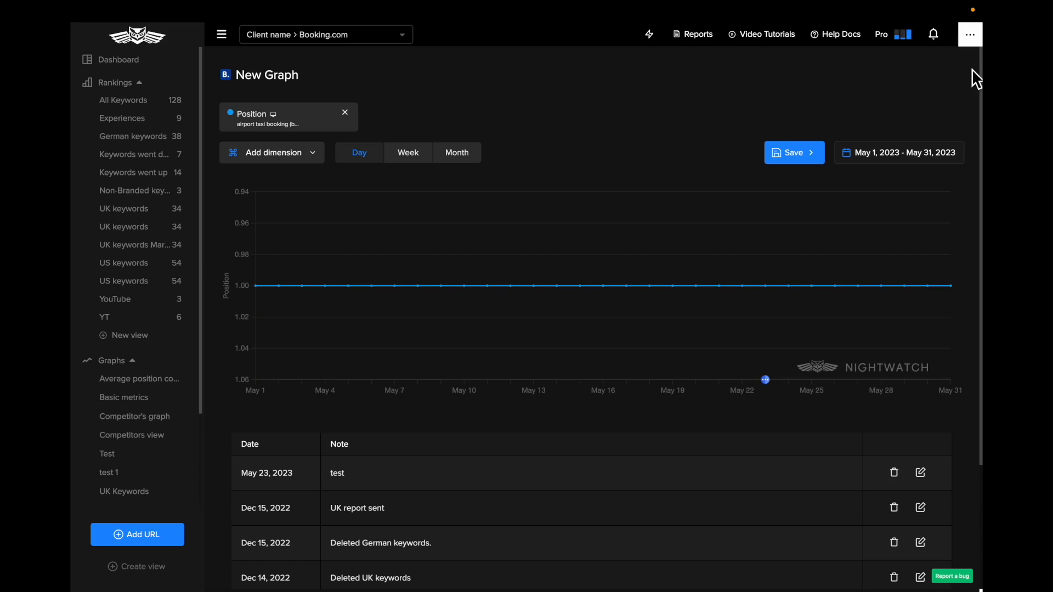
pyautogui.click(131, 108)
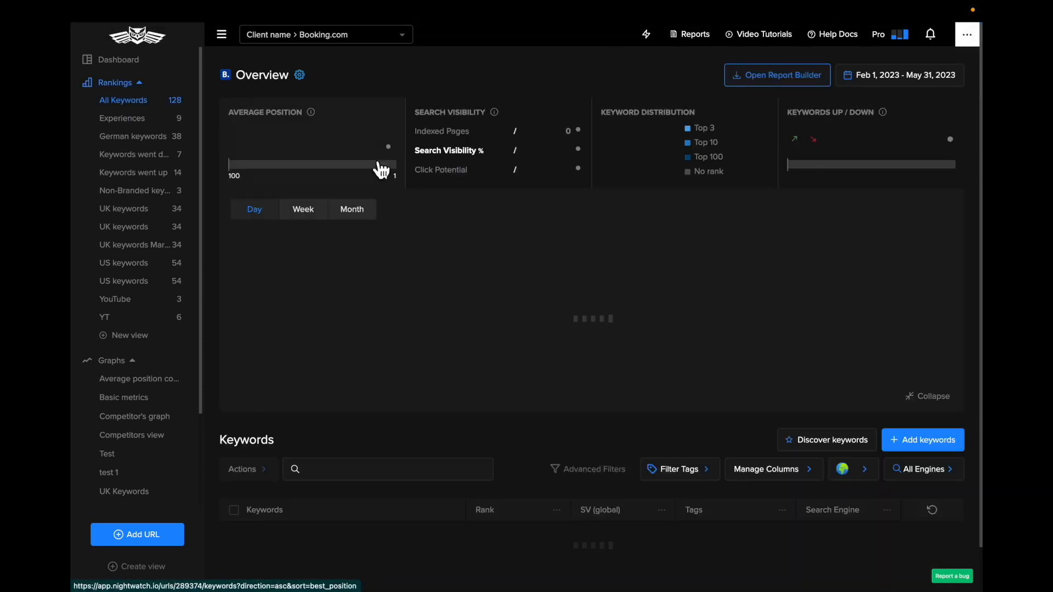
pyautogui.scroll(-3, 586, 467)
pyautogui.scroll(-2, 591, 470)
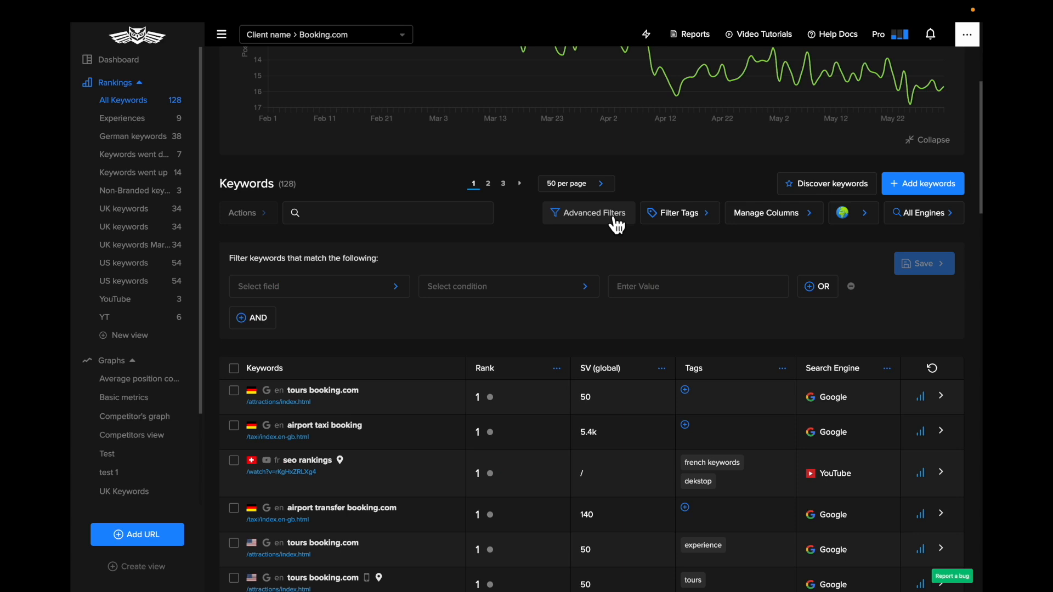
# Filter the keywords by the condition Location contains "German"
pyautogui.click(317, 299)
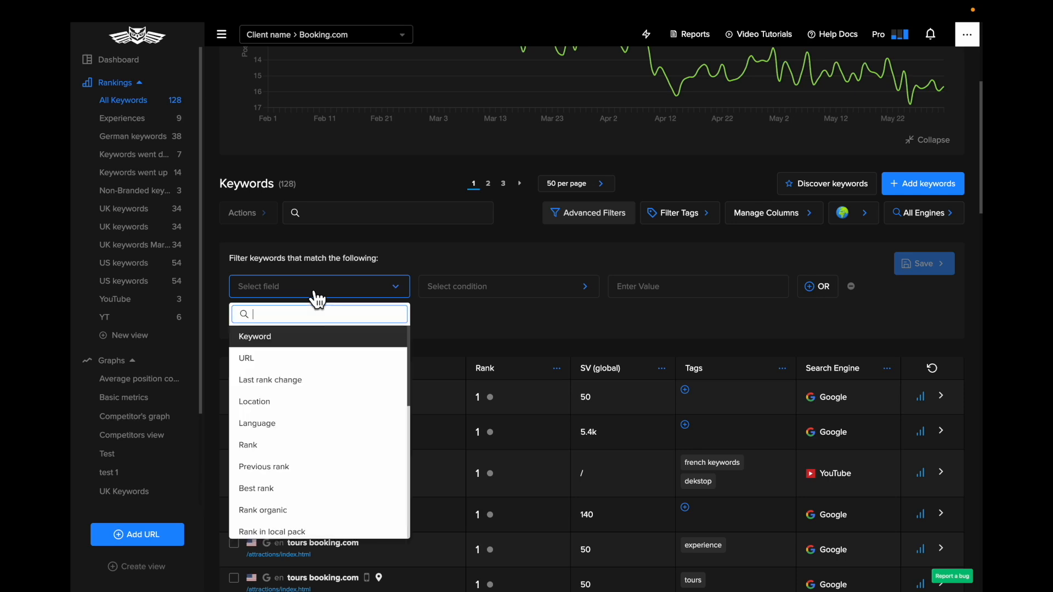
pyautogui.click(322, 405)
pyautogui.click(493, 293)
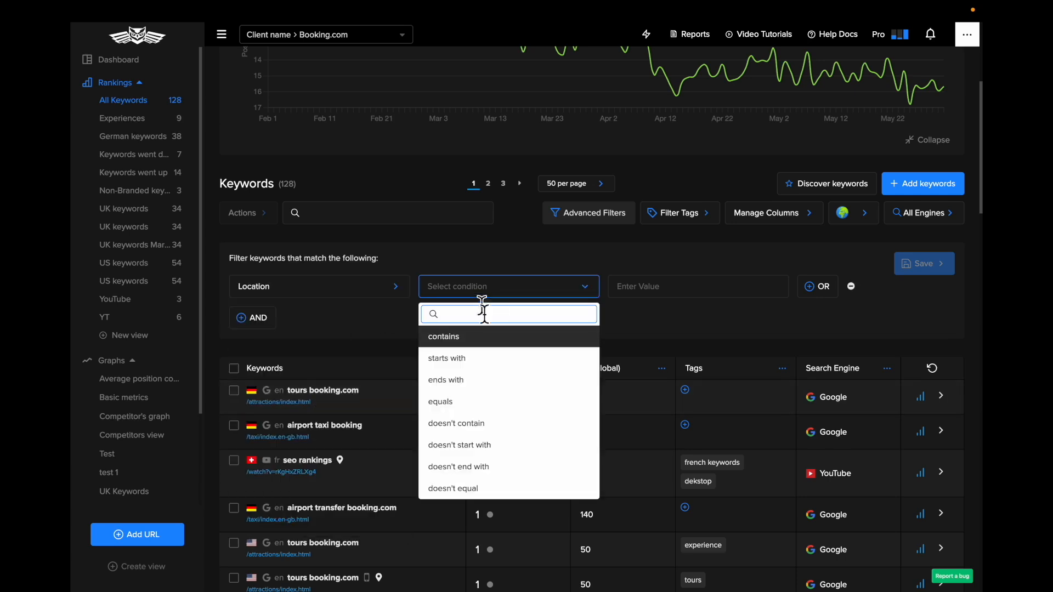
pyautogui.click(475, 335)
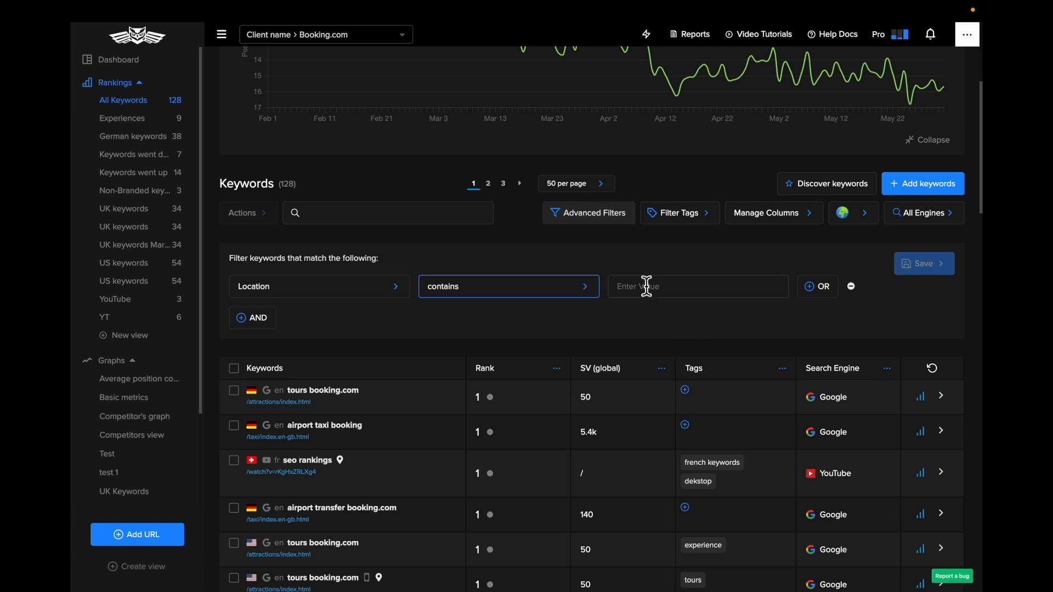
pyautogui.click(663, 294)
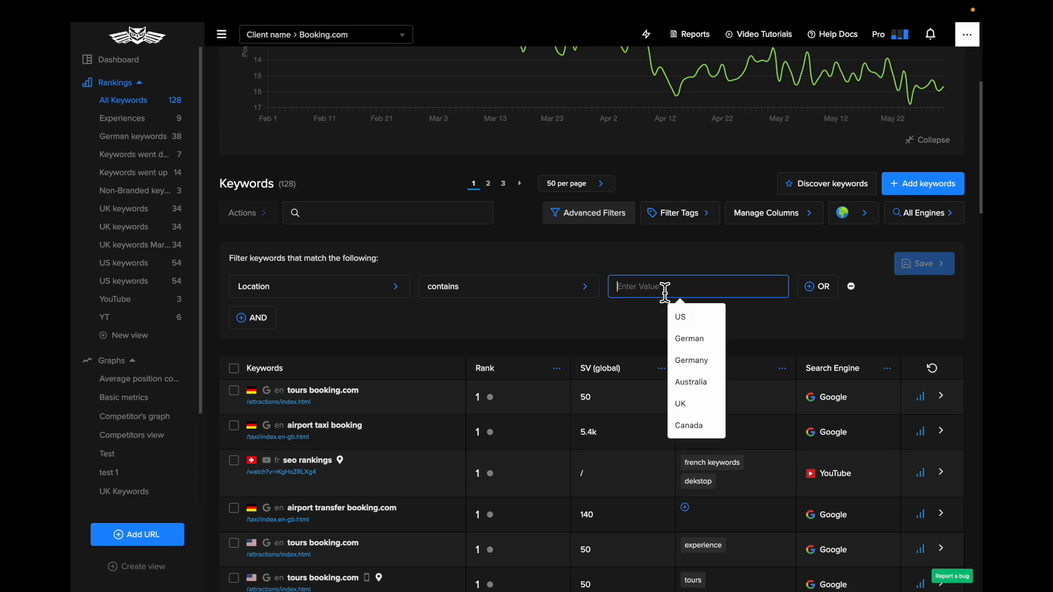
pyautogui.write('Ger')
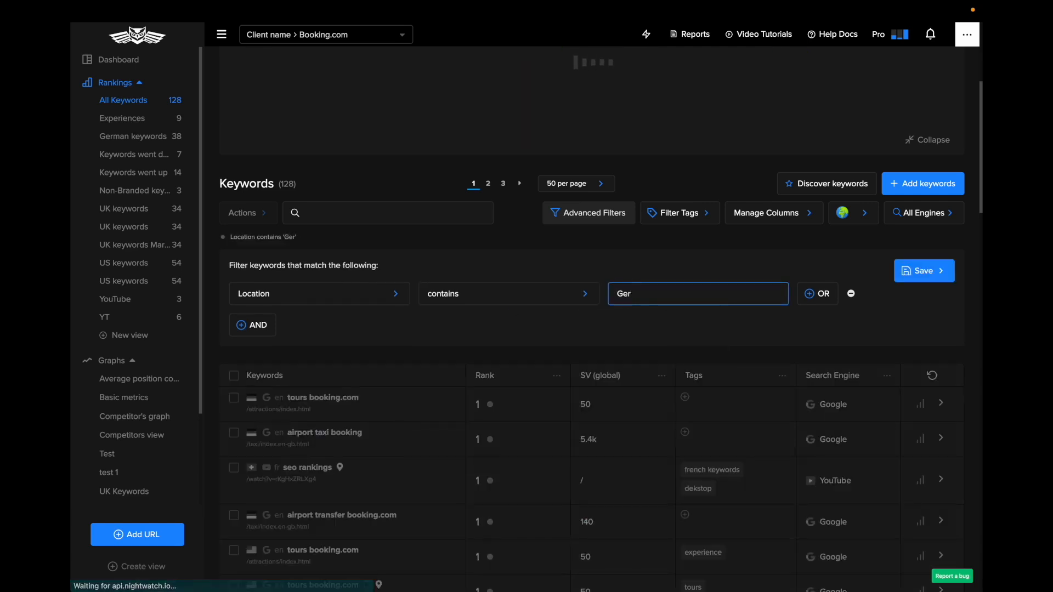
pyautogui.write('man')
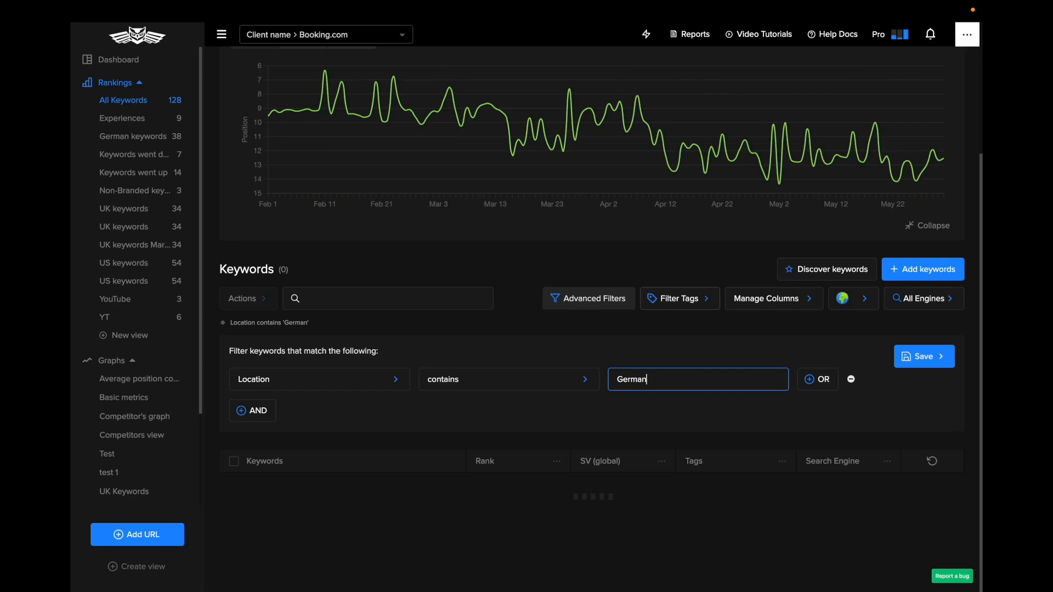
# Review the filtered keywords and save the filter as a view named "German keywords"
pyautogui.scroll(-6, 633, 446)
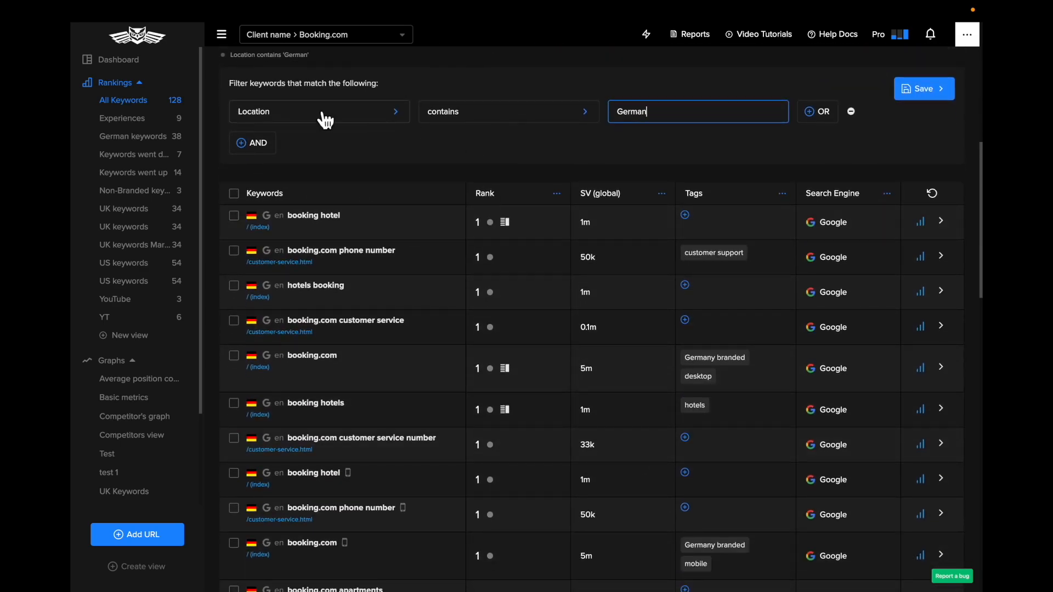
pyautogui.scroll(-8, 277, 433)
pyautogui.scroll(-6, 283, 461)
pyautogui.scroll(20, 281, 459)
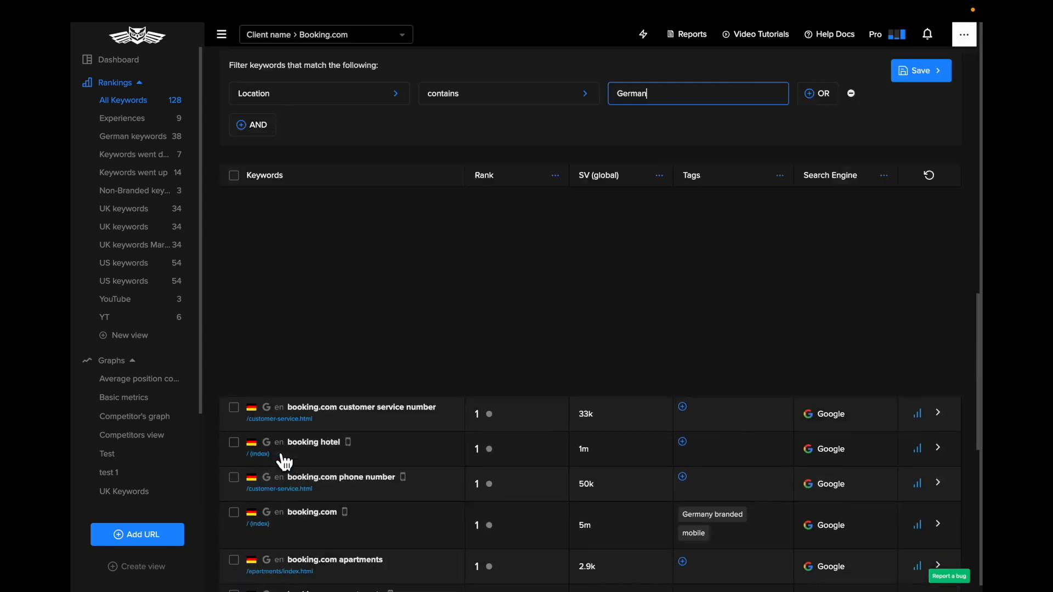
pyautogui.scroll(-3, 278, 455)
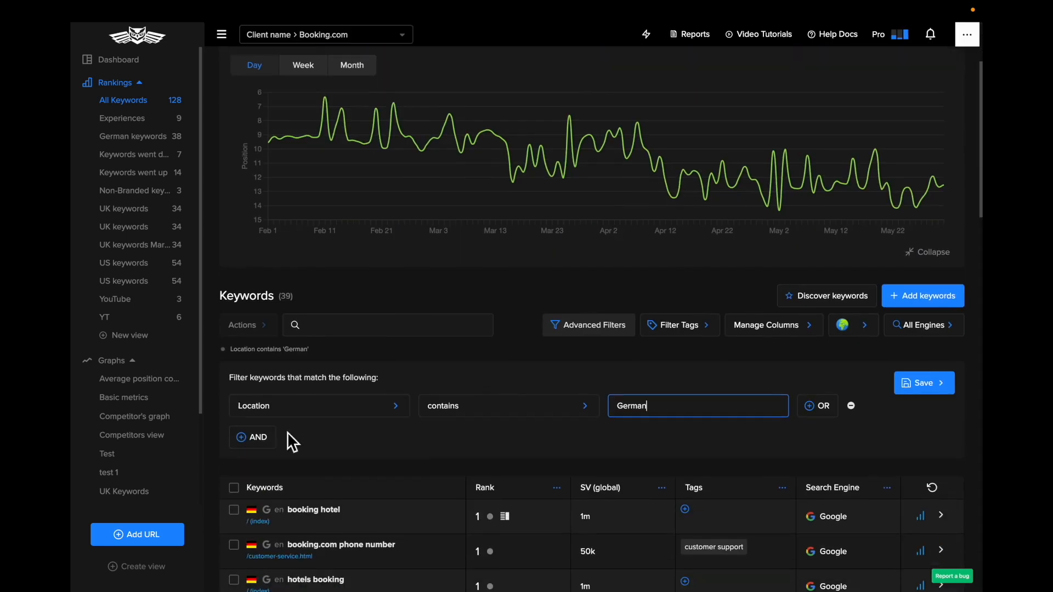
pyautogui.click(926, 391)
pyautogui.write('German keywords')
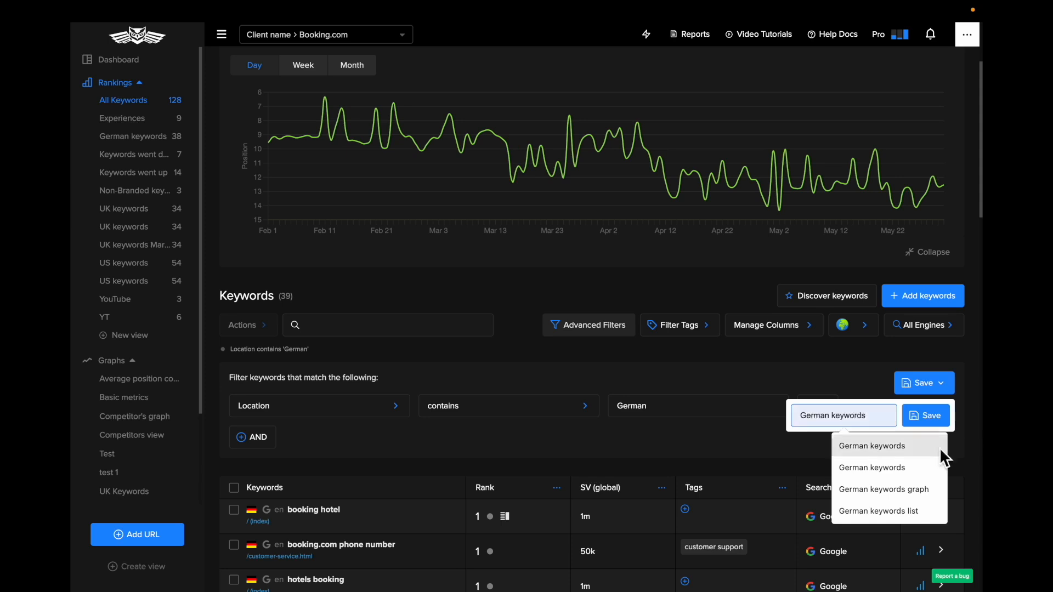
pyautogui.click(916, 449)
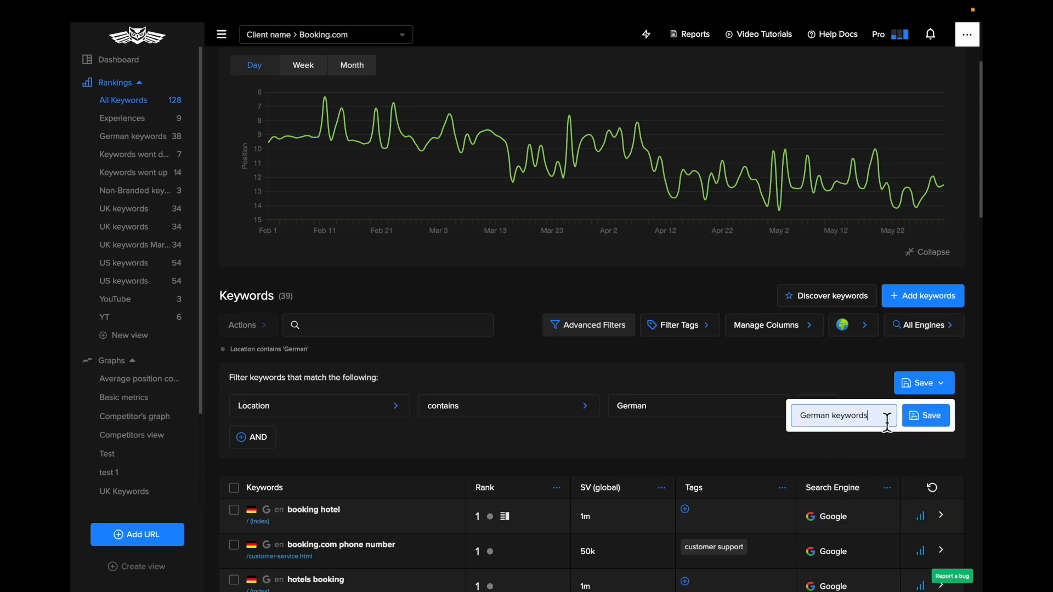
pyautogui.click(910, 419)
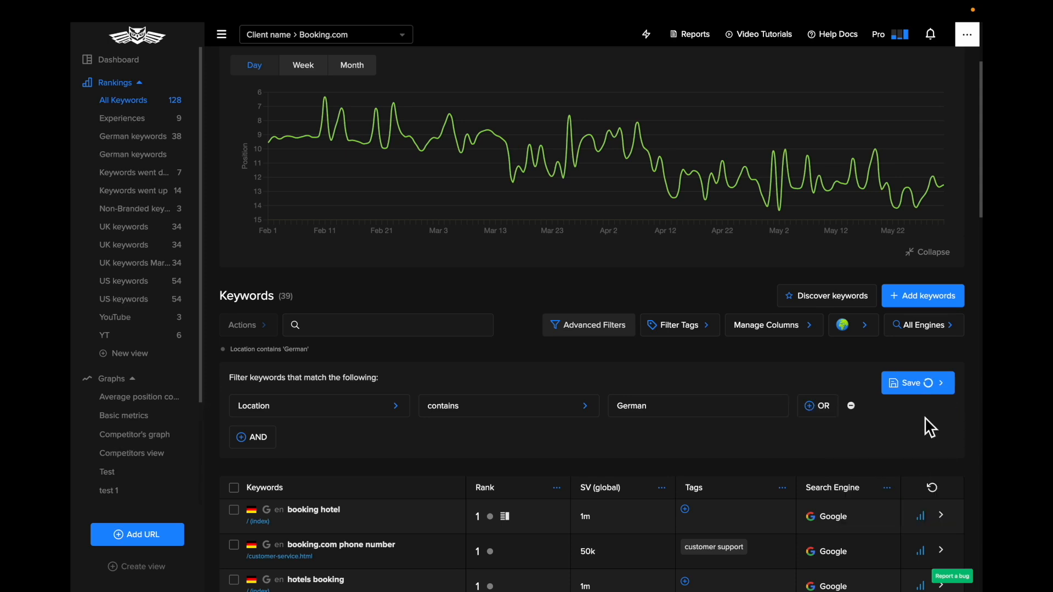
# Open the newly saved "German keywords" view and look over its overview graph and keyword list
pyautogui.click(138, 156)
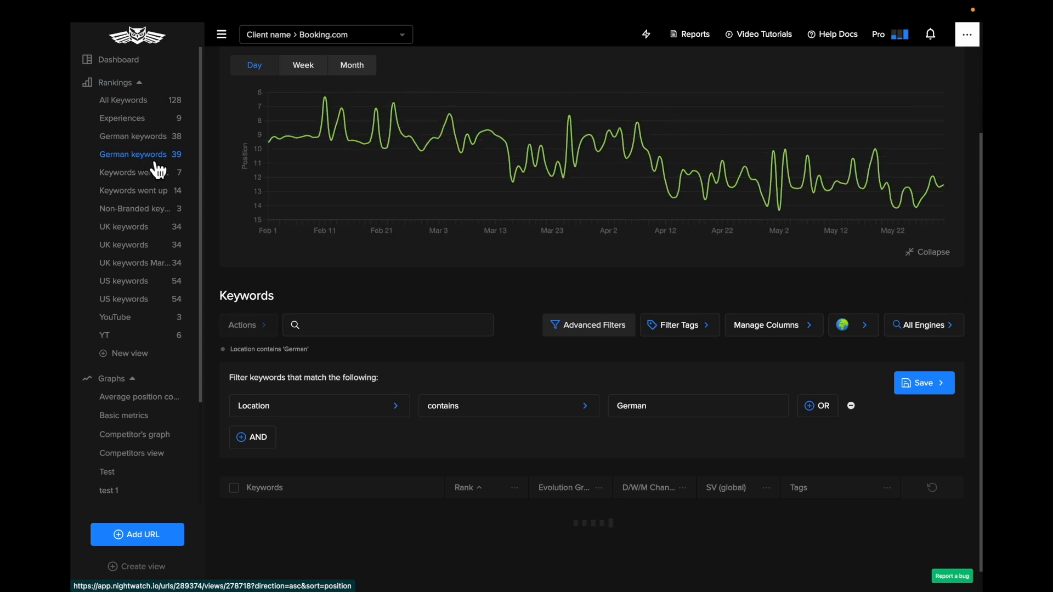
pyautogui.scroll(-5, 337, 249)
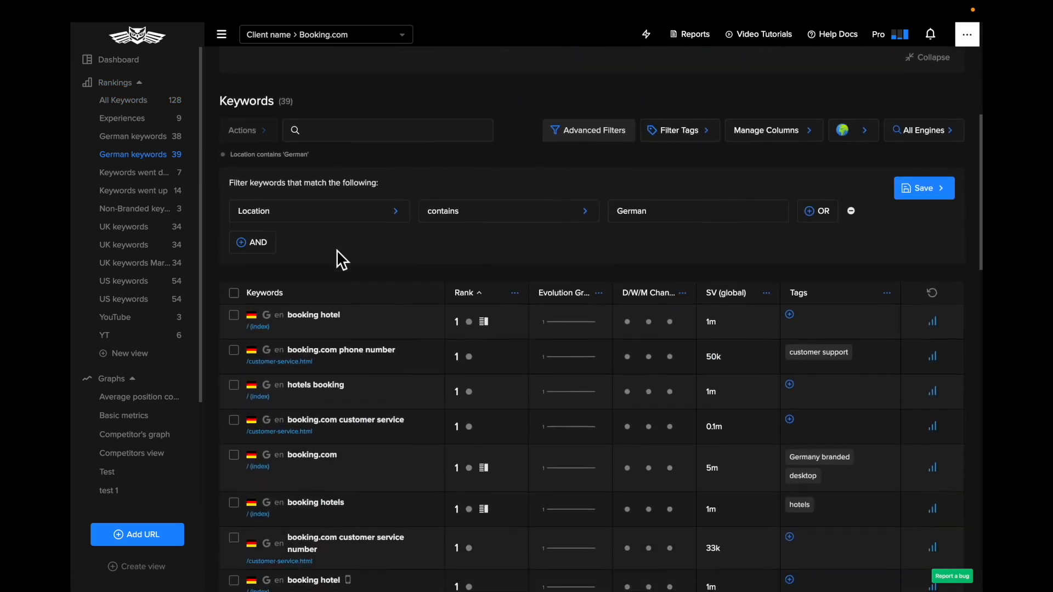
pyautogui.scroll(7, 336, 249)
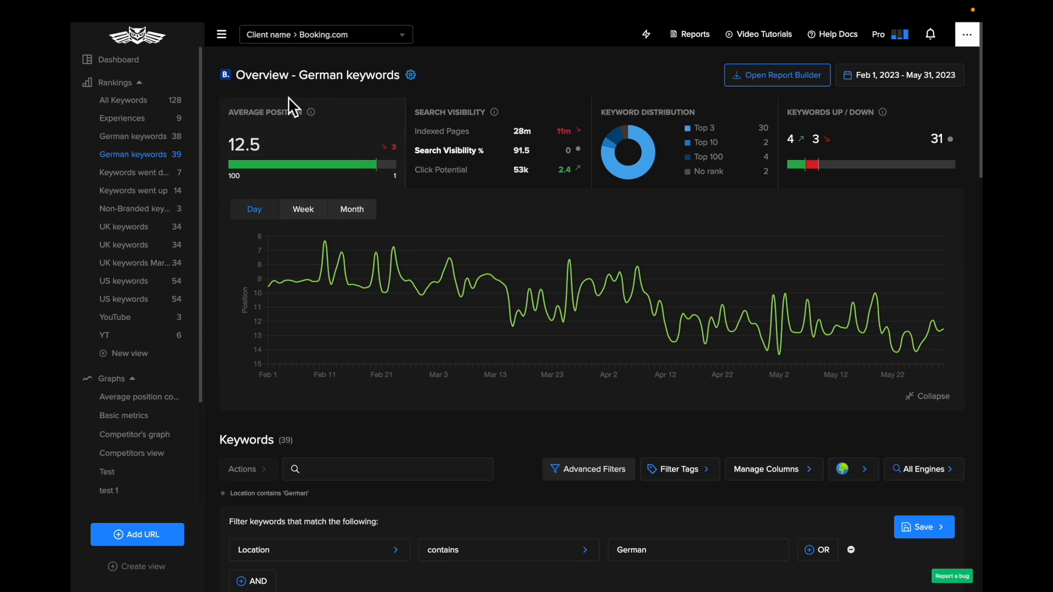
pyautogui.scroll(-4, 393, 394)
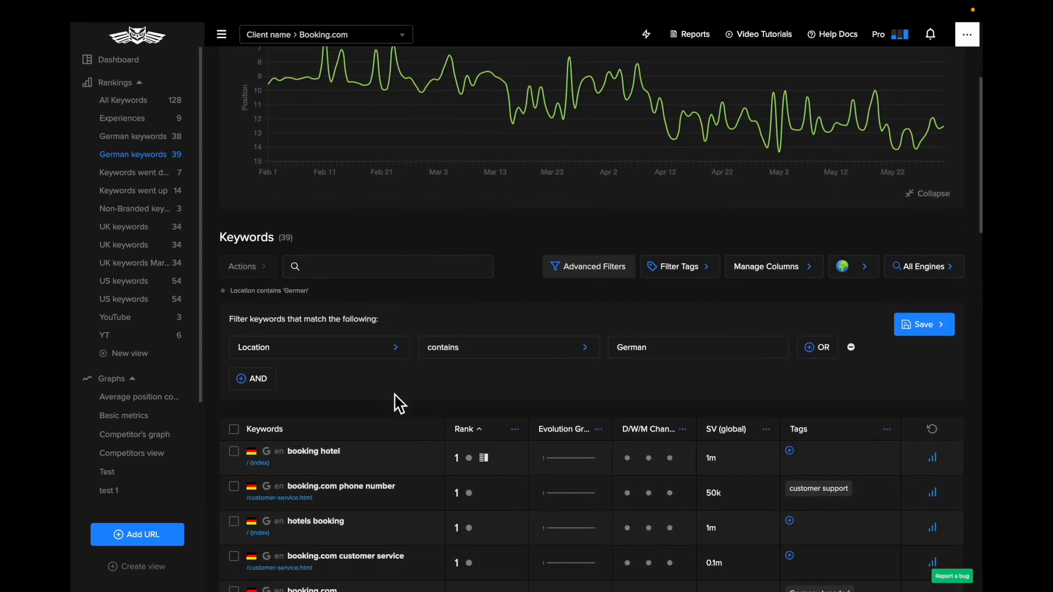
# Add an AND condition with Mobile enabled to the German location filter and review the matching keywords
pyautogui.click(258, 385)
pyautogui.click(294, 408)
pyautogui.write('mobile')
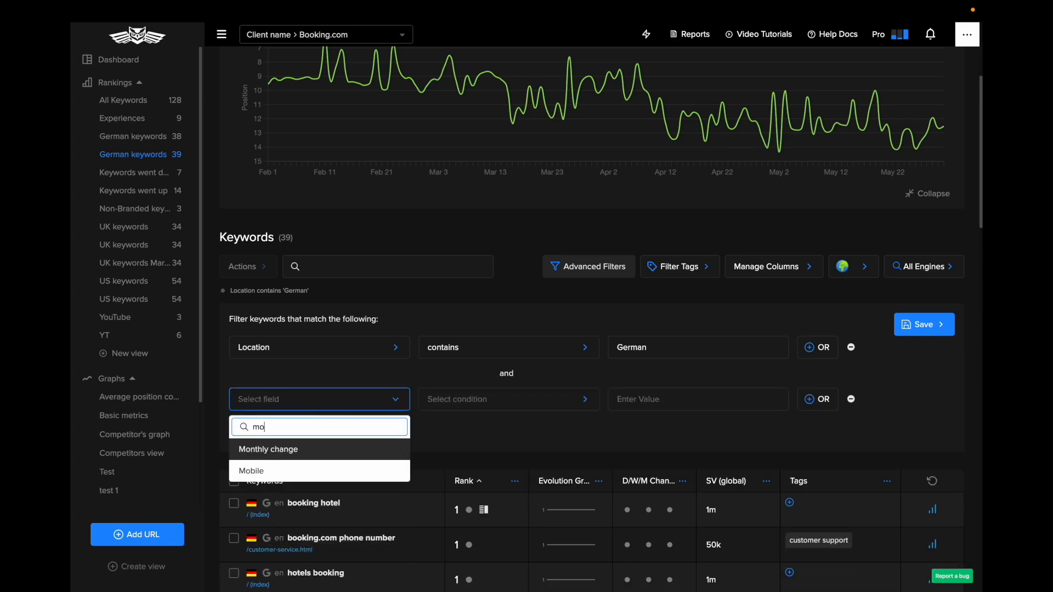
pyautogui.click(258, 450)
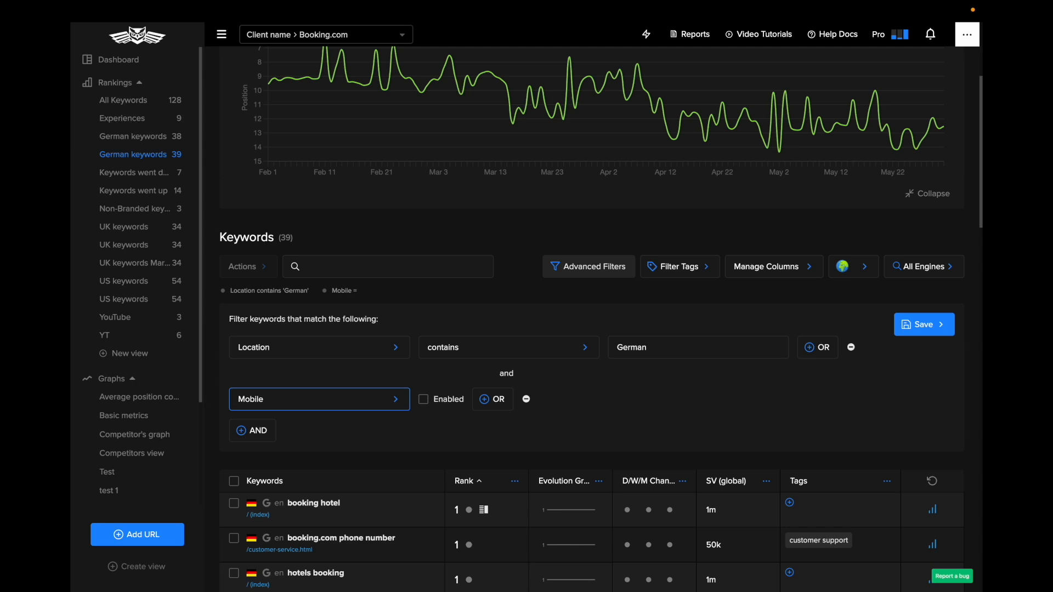
pyautogui.click(438, 407)
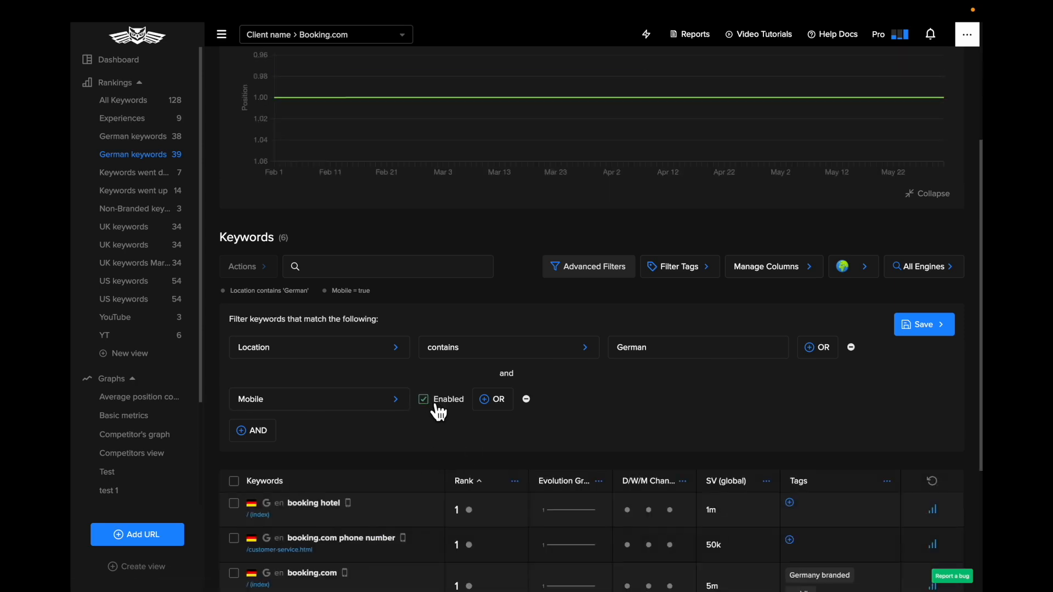
pyautogui.scroll(-2, 439, 411)
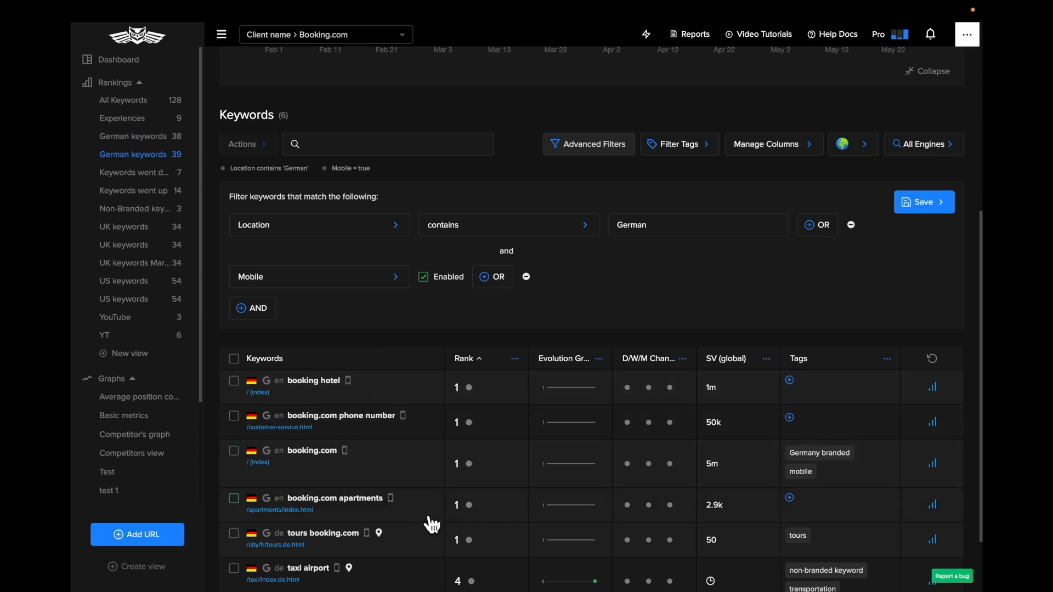
# Save the extended keyword filter as a view named "German keywords - mobile"
pyautogui.scroll(2, 651, 310)
pyautogui.scroll(3, 649, 308)
pyautogui.click(922, 448)
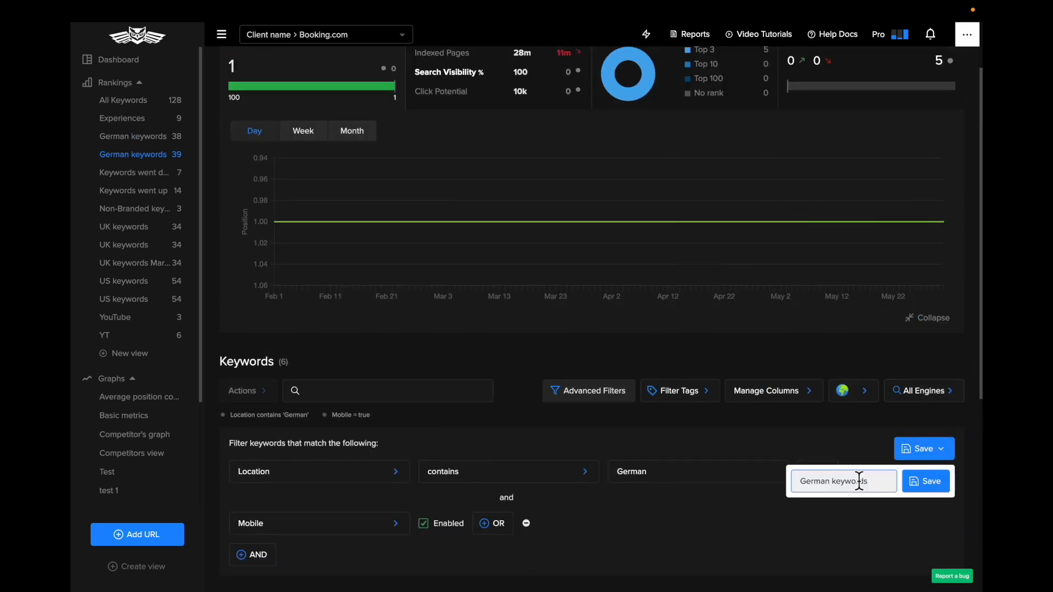
pyautogui.press('BackSpace')
pyautogui.press('BackSpace')
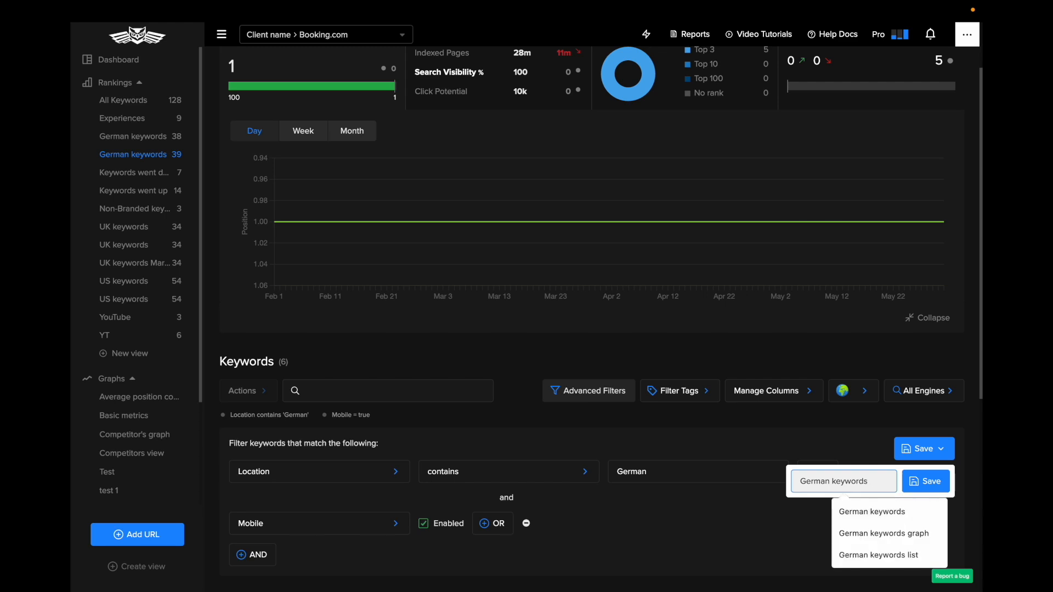
pyautogui.write('- mobile')
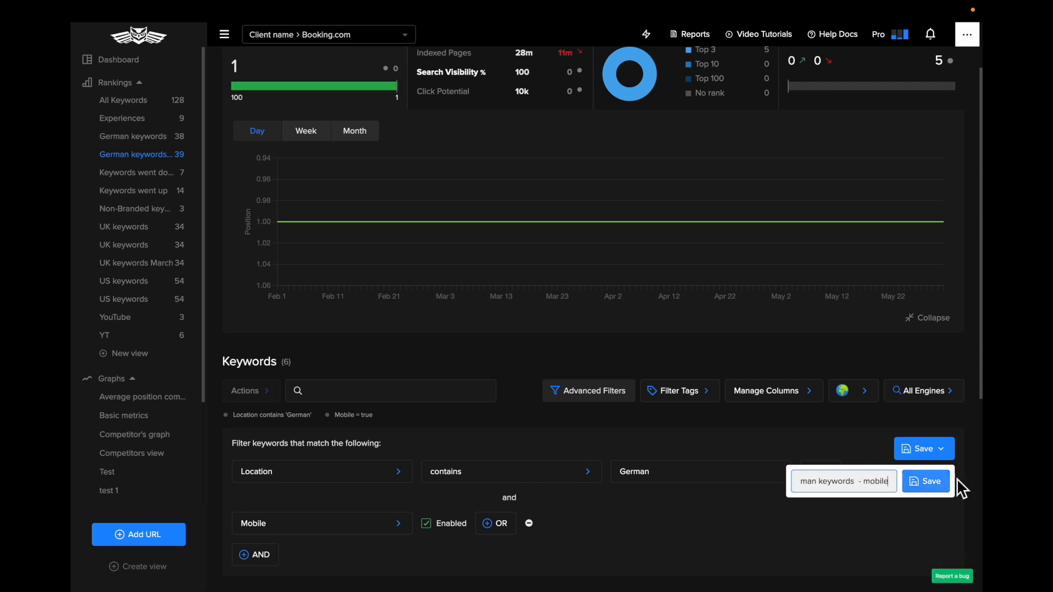
pyautogui.click(927, 483)
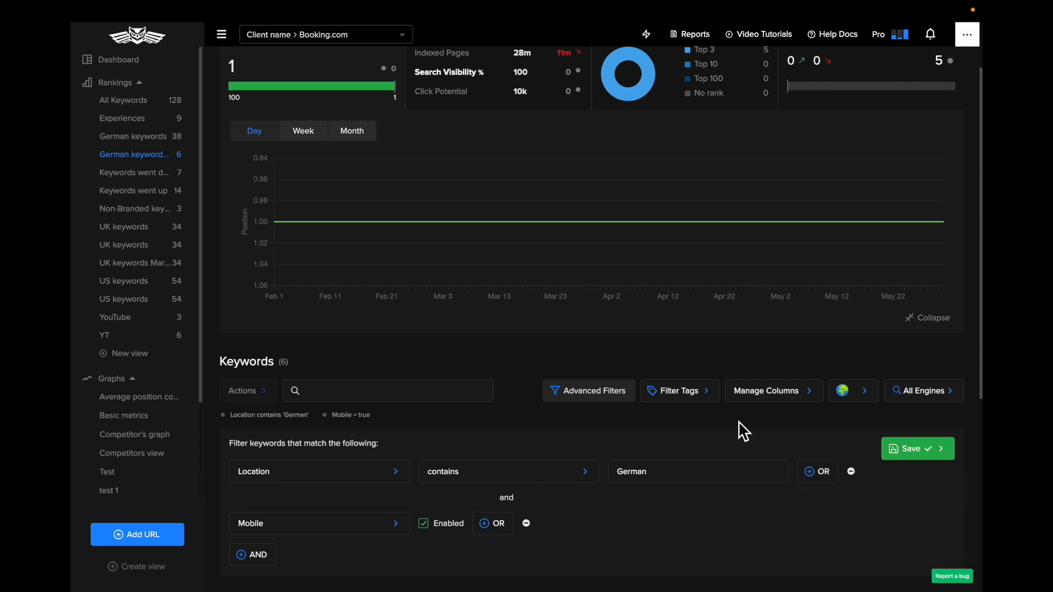
# Open the settings of the "German keywords - mobile" view and delete the view
pyautogui.scroll(2, 205, 329)
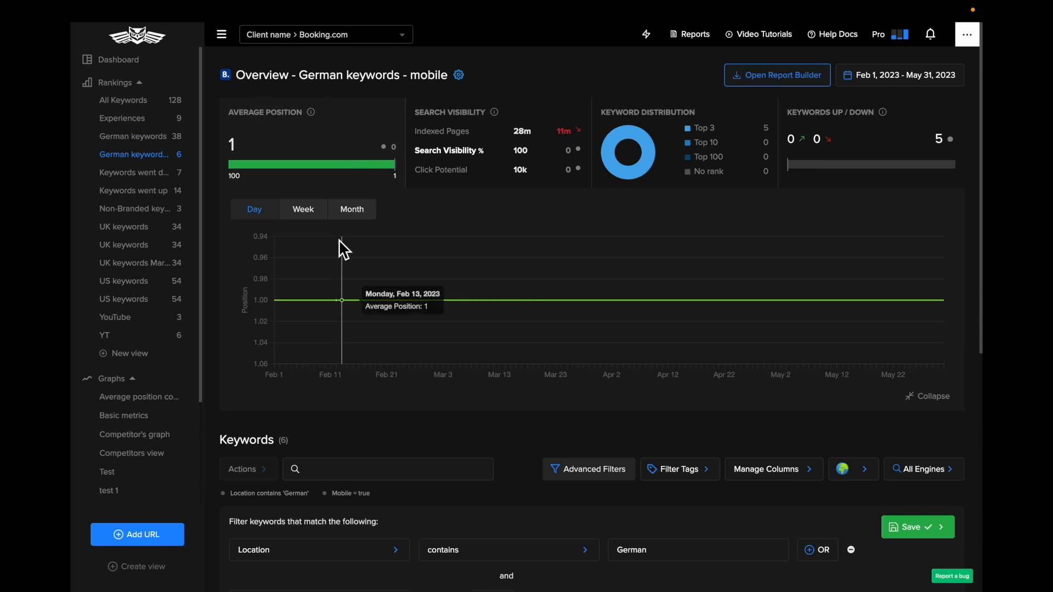
pyautogui.click(303, 209)
pyautogui.click(465, 82)
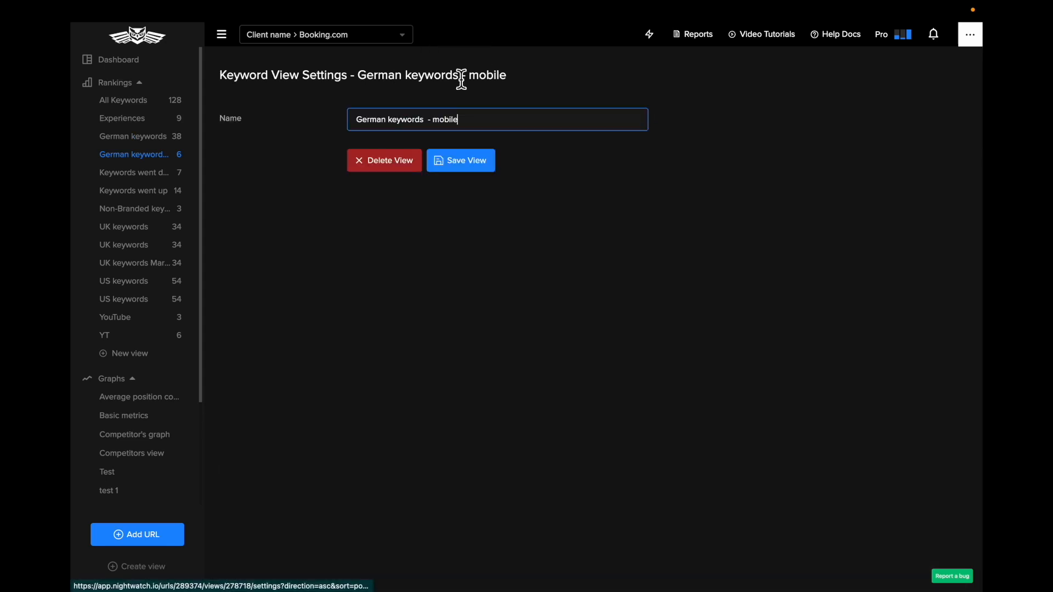
pyautogui.click(376, 158)
pyautogui.click(642, 82)
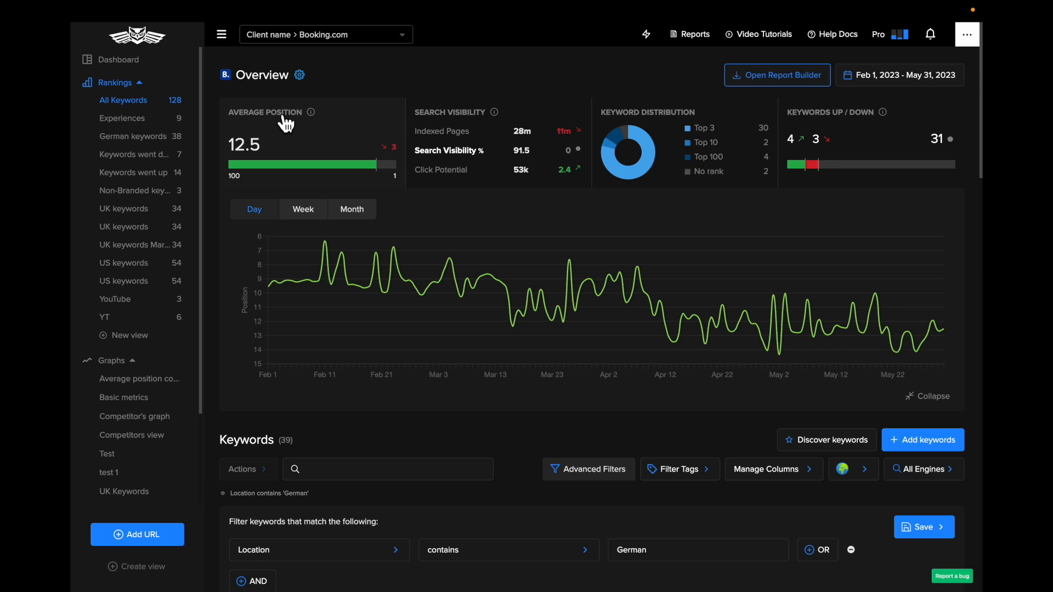
# Open the saved graph that compares average position with the competitors
pyautogui.click(151, 89)
pyautogui.click(119, 122)
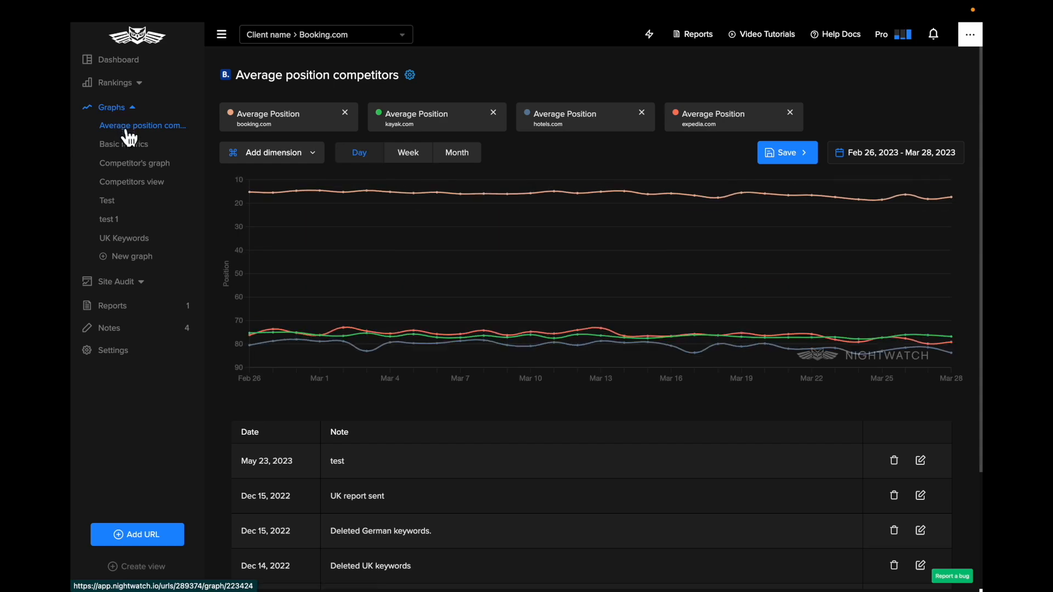
# Start a new graph, close the SERP preview and remove the preset keyword position dimension
pyautogui.click(144, 262)
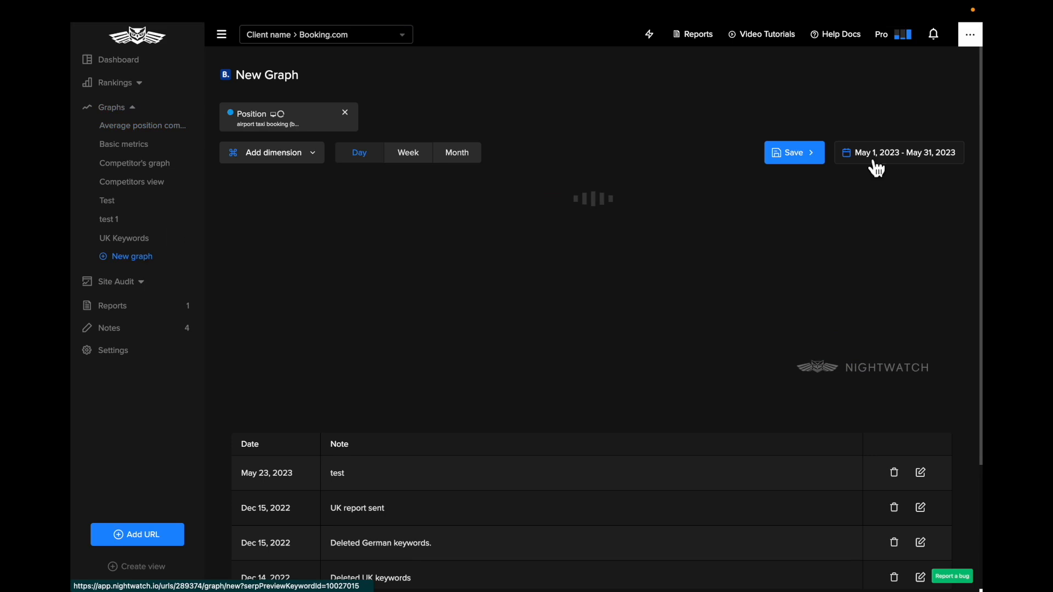
pyautogui.click(969, 76)
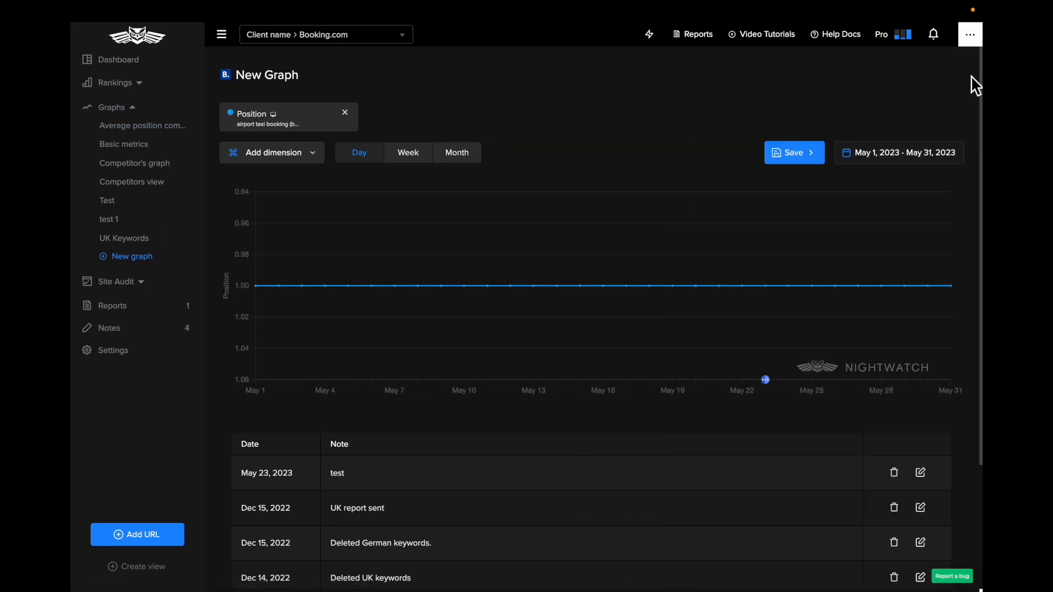
pyautogui.click(346, 113)
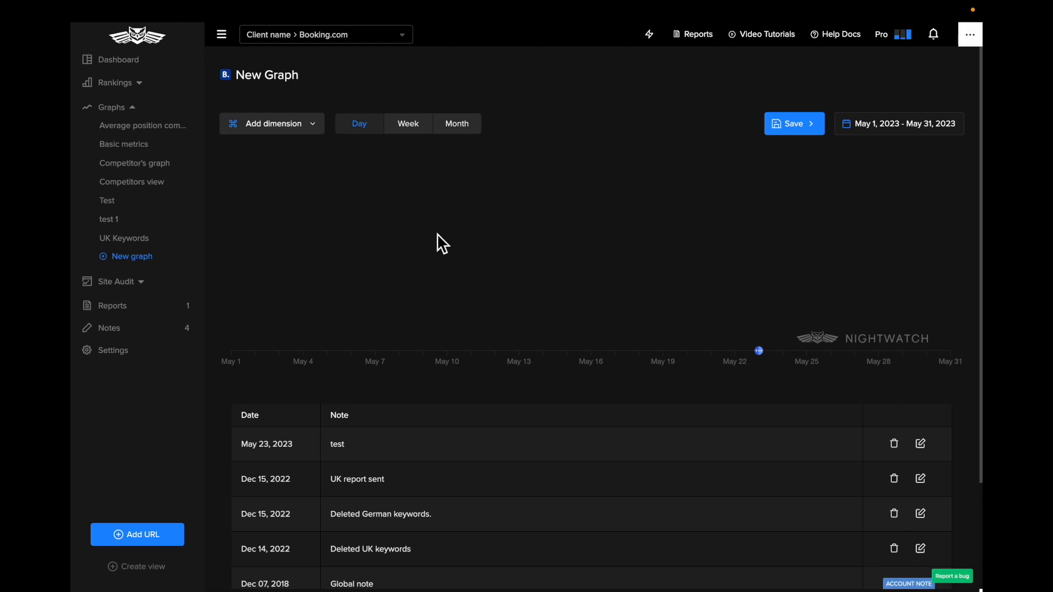
# Look through the website dimensions available for the graph and add Average Position
pyautogui.click(287, 132)
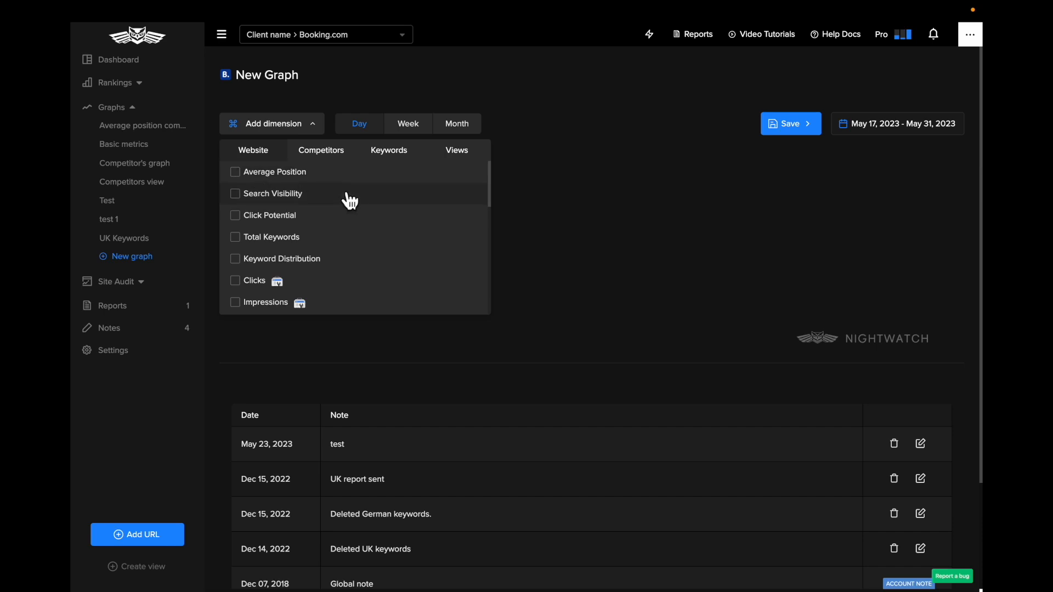
pyautogui.scroll(-1, 347, 199)
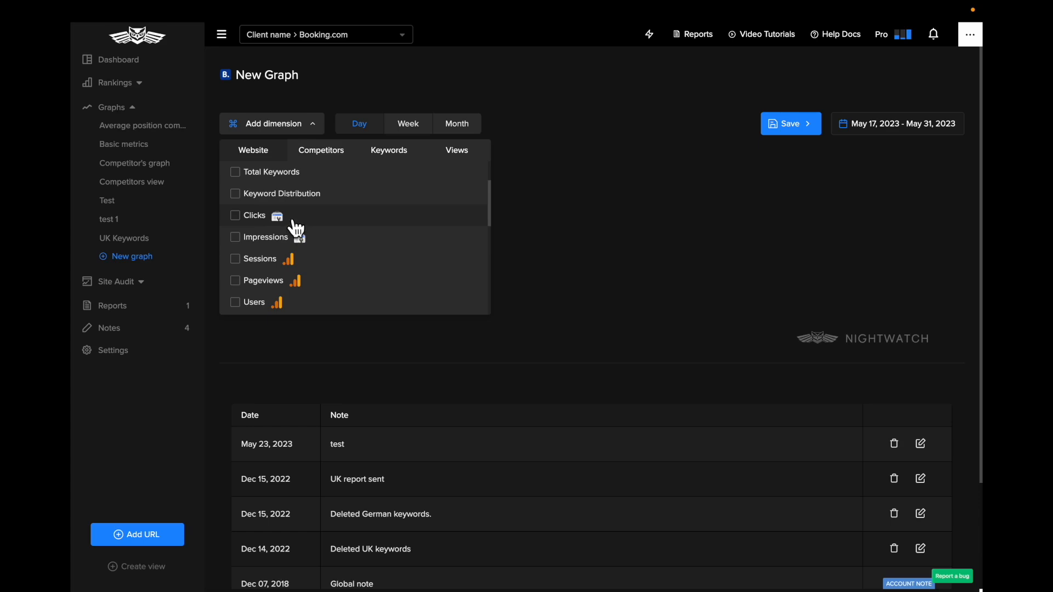
pyautogui.scroll(-1, 301, 264)
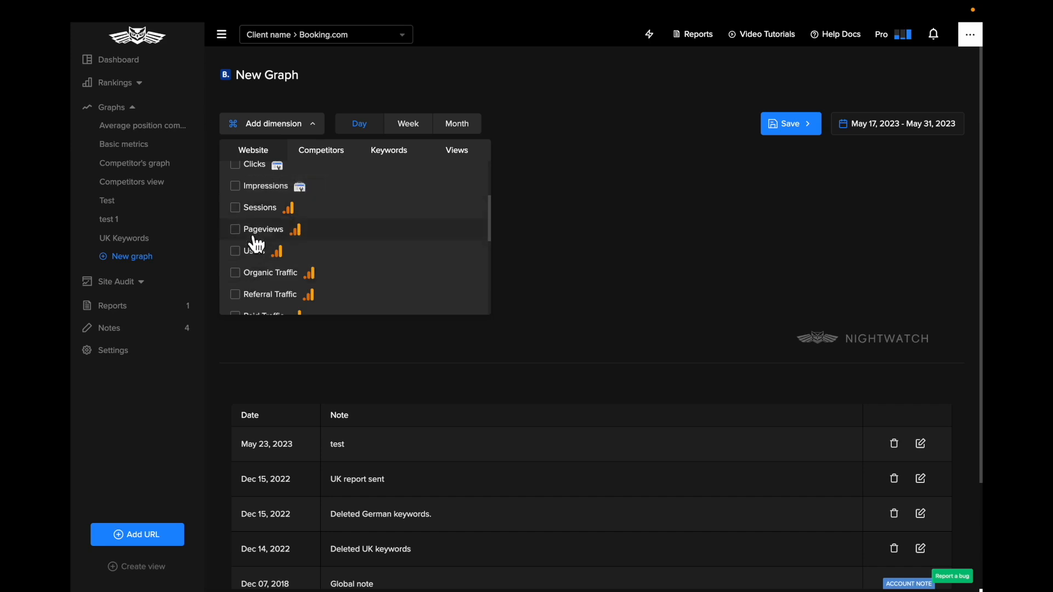
pyautogui.scroll(3, 249, 261)
pyautogui.click(241, 174)
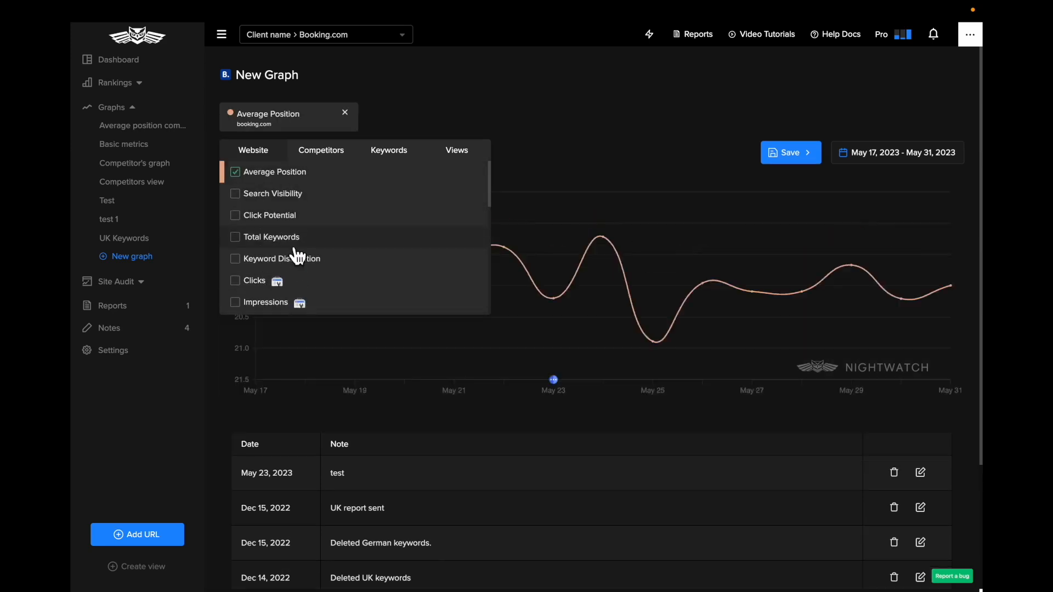
# Browse the remaining website dimensions and add Total Keywords and Click Potential to the graph
pyautogui.scroll(-2, 277, 258)
pyautogui.scroll(-1, 285, 237)
pyautogui.scroll(-3, 286, 241)
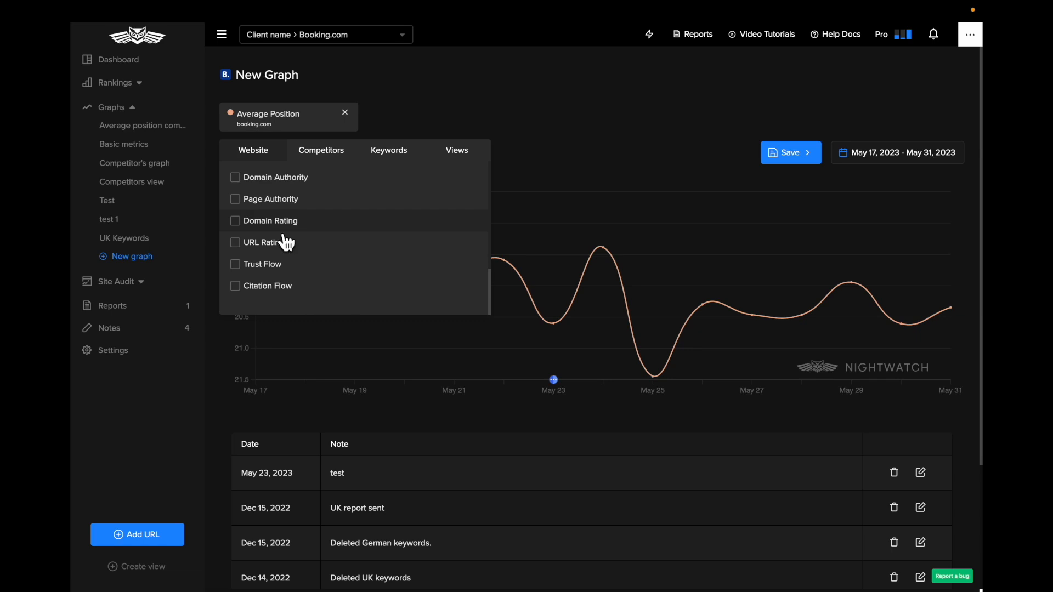
pyautogui.scroll(1, 274, 212)
pyautogui.scroll(5, 274, 208)
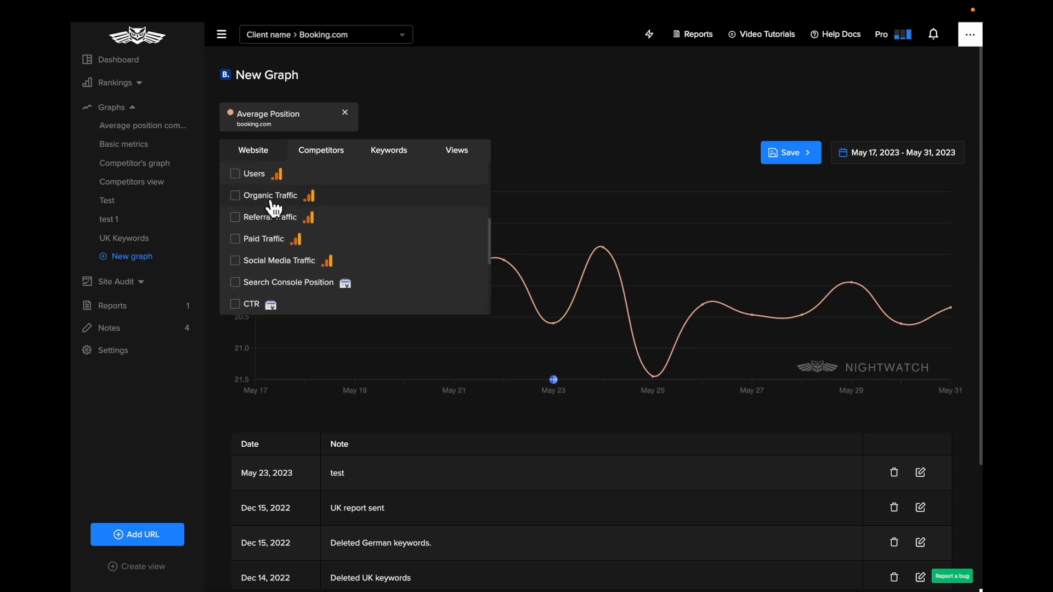
pyautogui.click(239, 224)
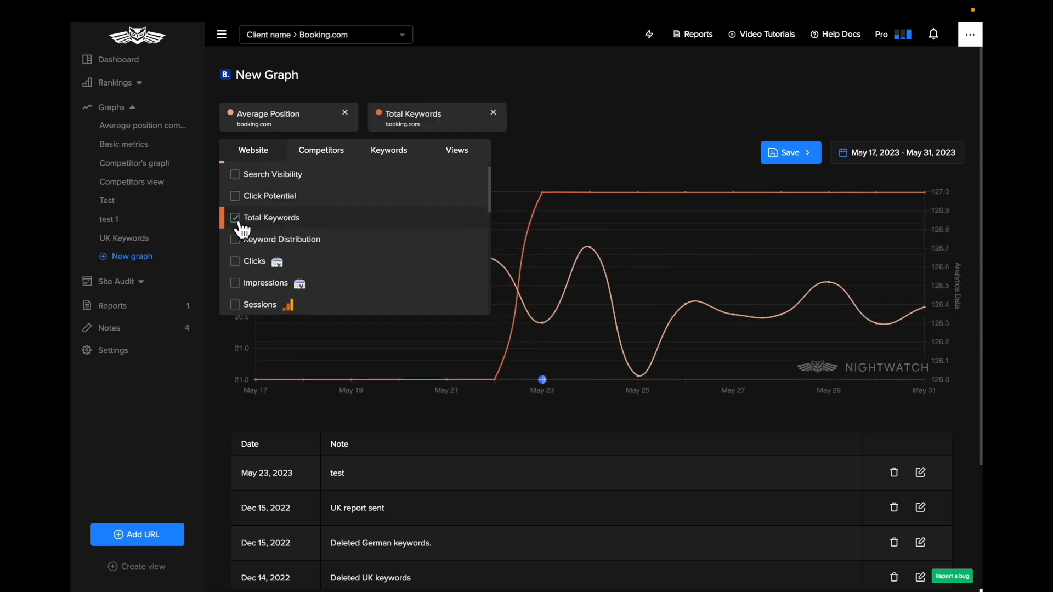
pyautogui.click(247, 201)
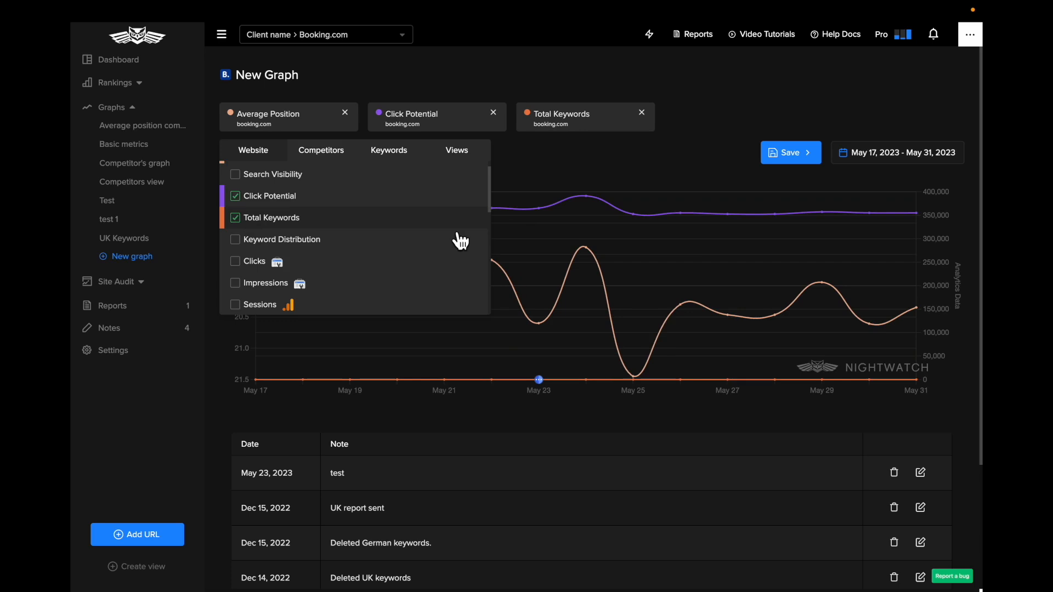
pyautogui.click(552, 150)
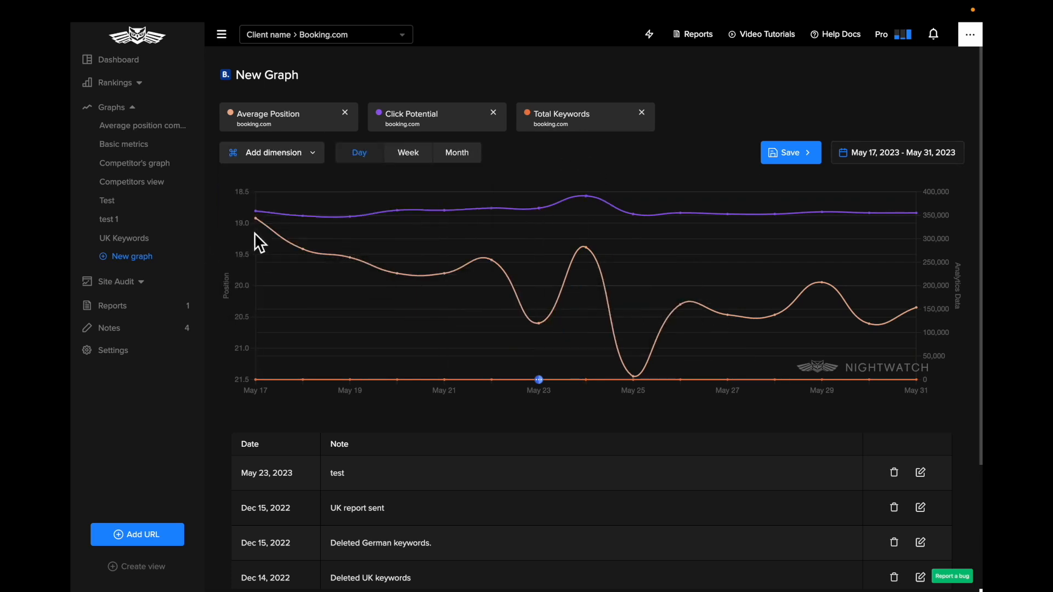
# Set the graph's date range to Last 30 days and save the graph as "Metrics May"
pyautogui.click(880, 160)
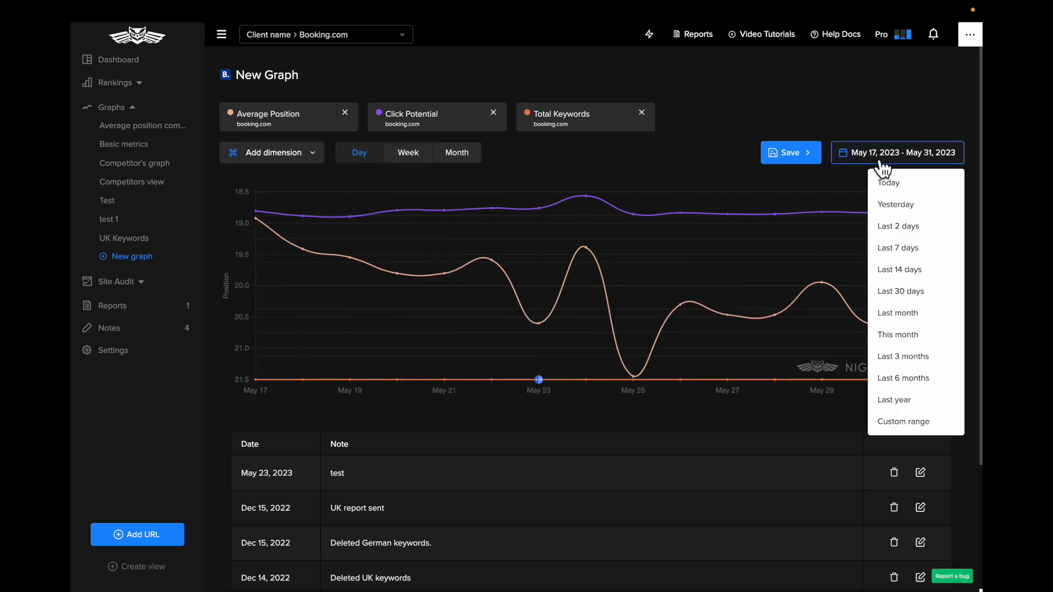
pyautogui.click(926, 299)
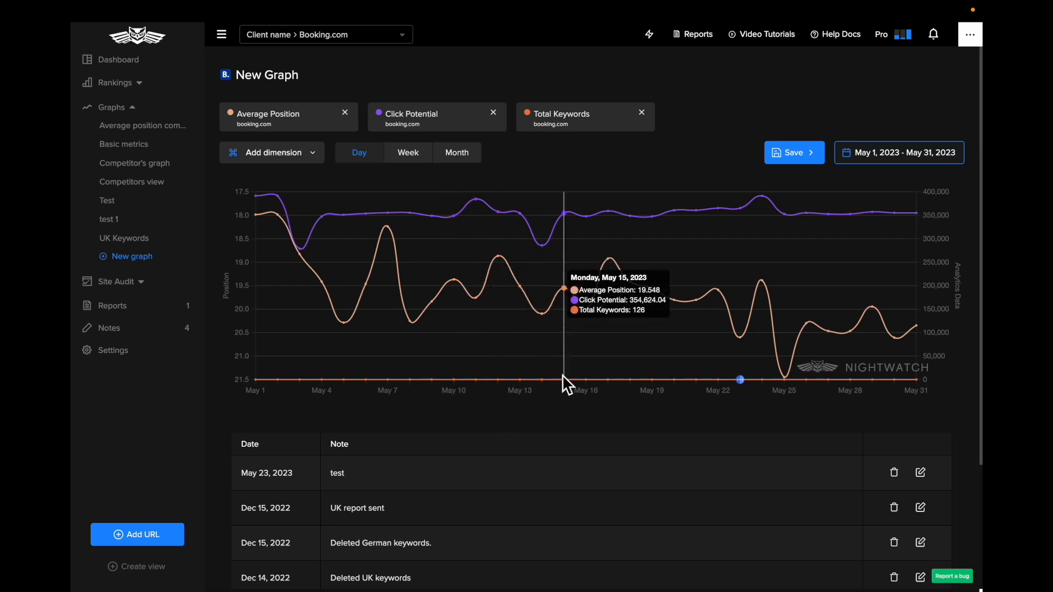
pyautogui.click(802, 155)
pyautogui.tripleClick(700, 189)
pyautogui.write('Metrics May')
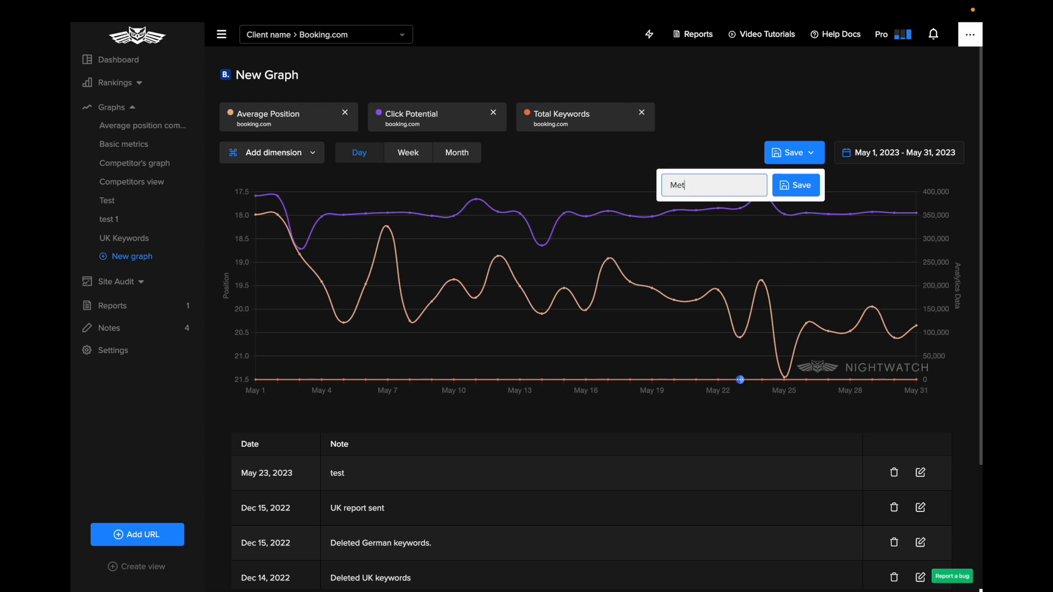
pyautogui.click(817, 189)
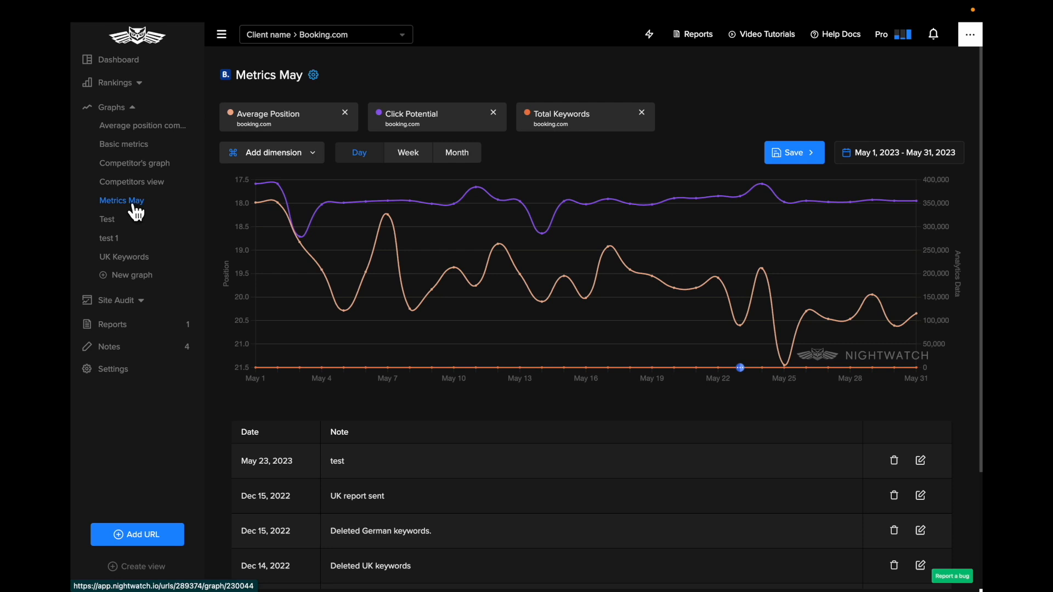
# Open the settings of the "Metrics May" graph and delete the graph
pyautogui.click(325, 82)
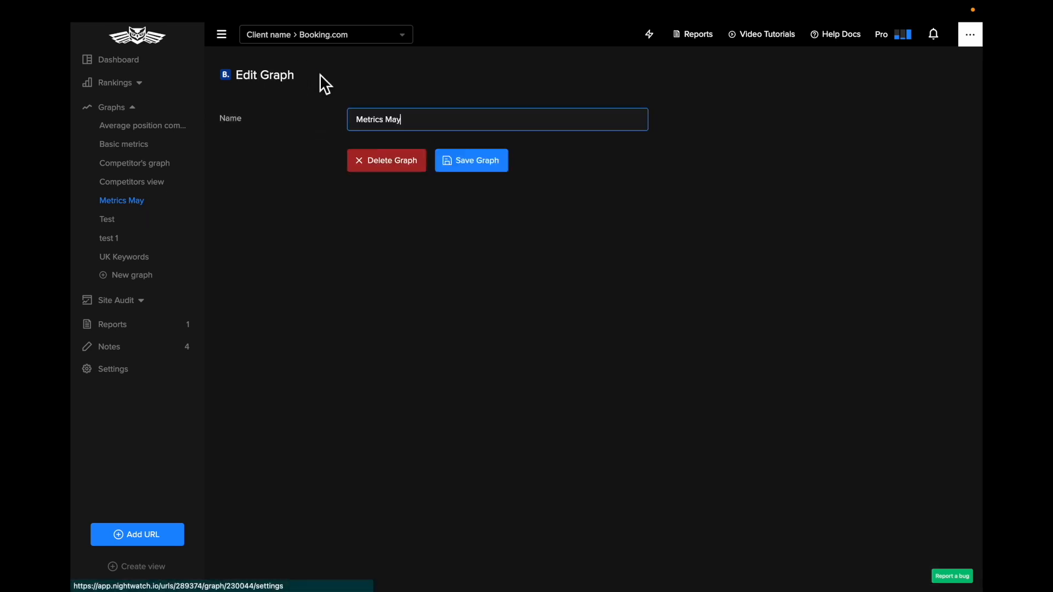
pyautogui.click(390, 159)
pyautogui.click(635, 82)
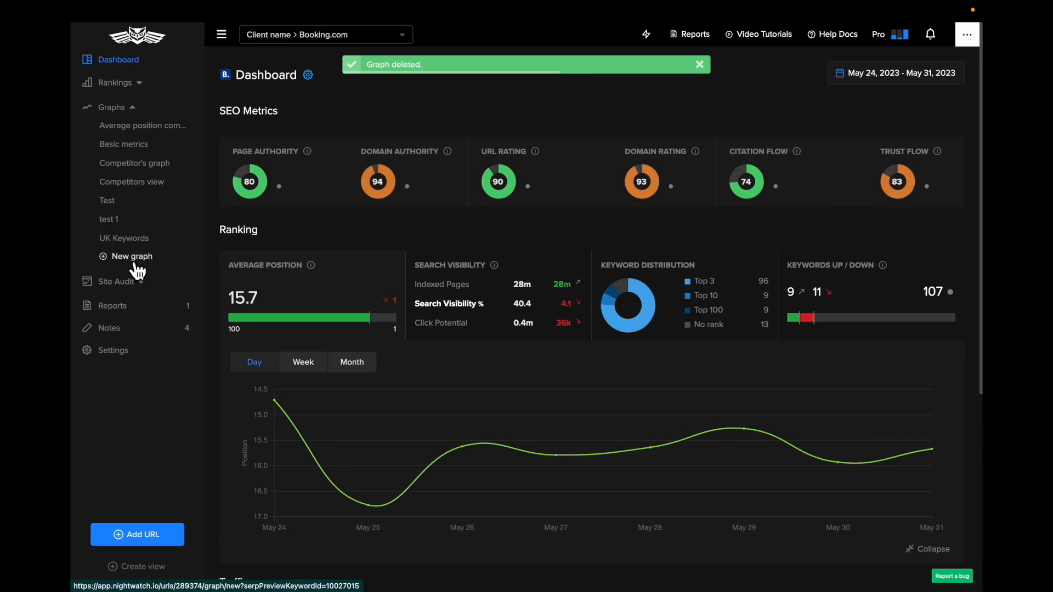
# Create another new graph, dismissing the SERP preview and clearing the preset airport taxi booking position dimension
pyautogui.click(136, 258)
pyautogui.click(355, 116)
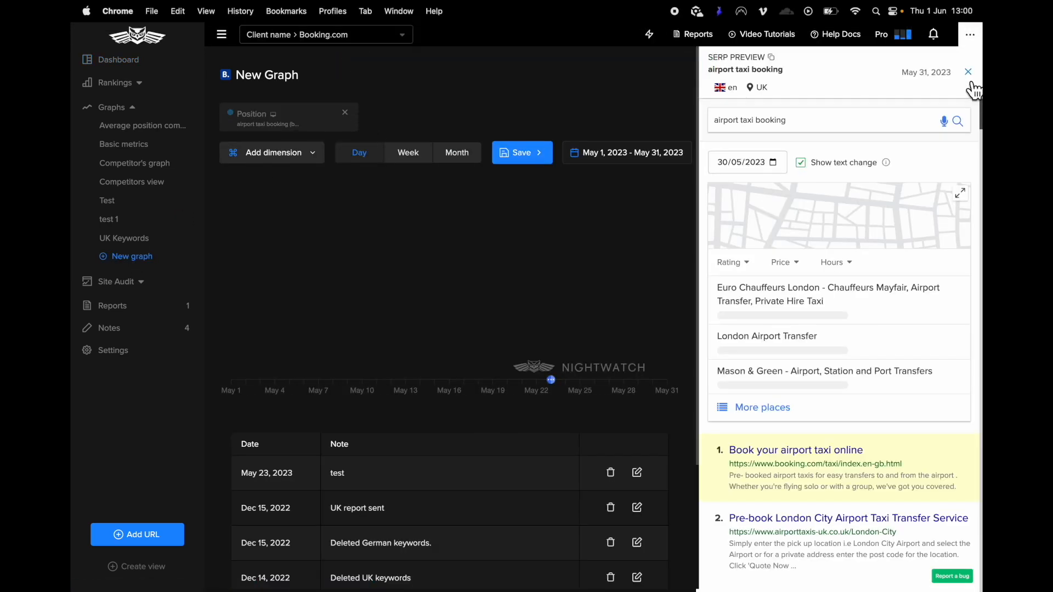
pyautogui.click(968, 72)
pyautogui.click(345, 113)
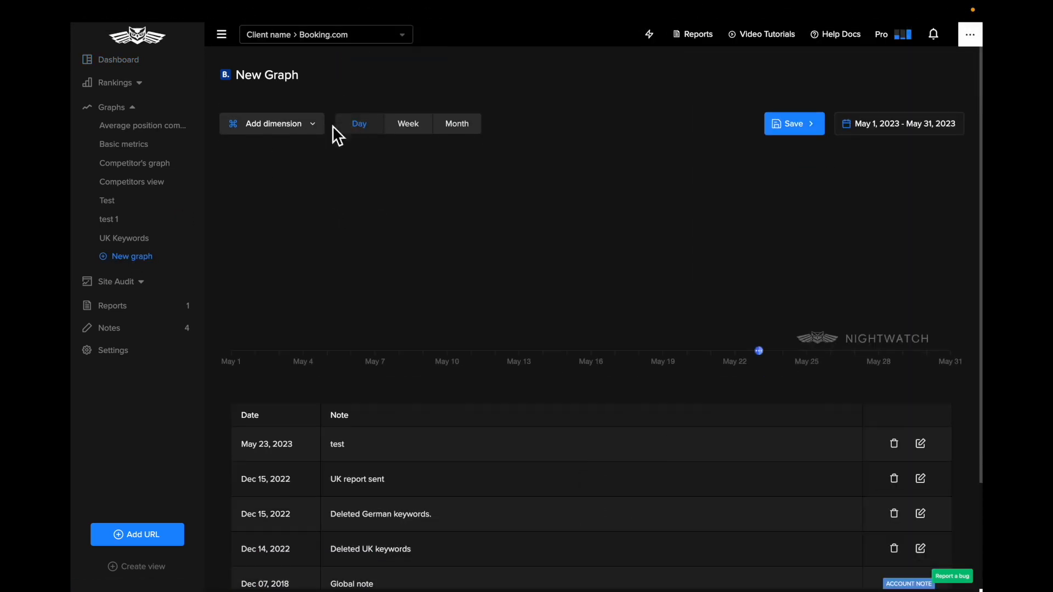
# Add the Average Position of booking.com and of competitors kayak.com, hotels.com and expedia.com to the new graph
pyautogui.click(278, 130)
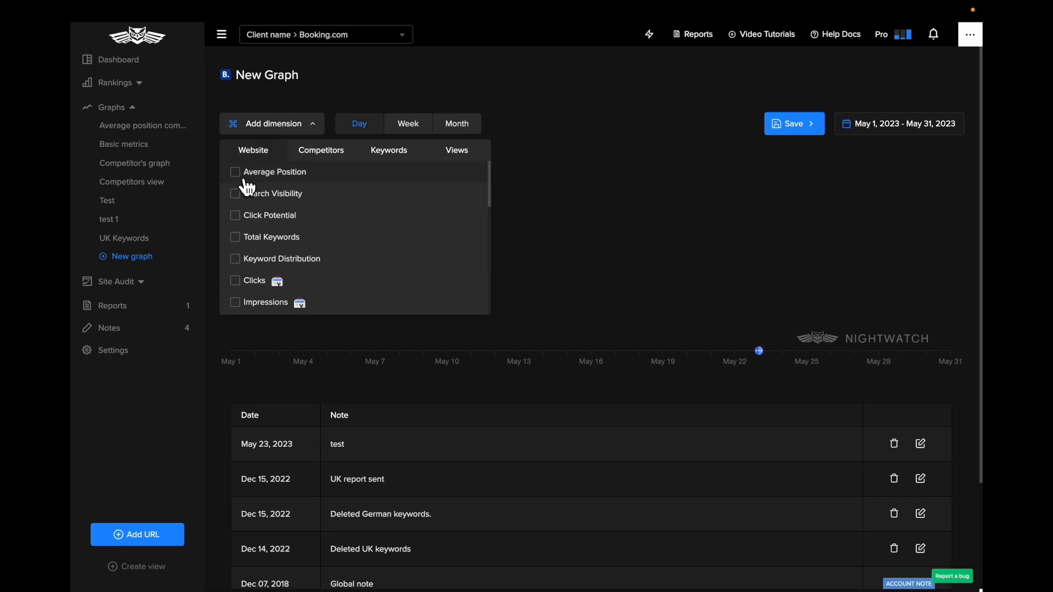
pyautogui.click(246, 177)
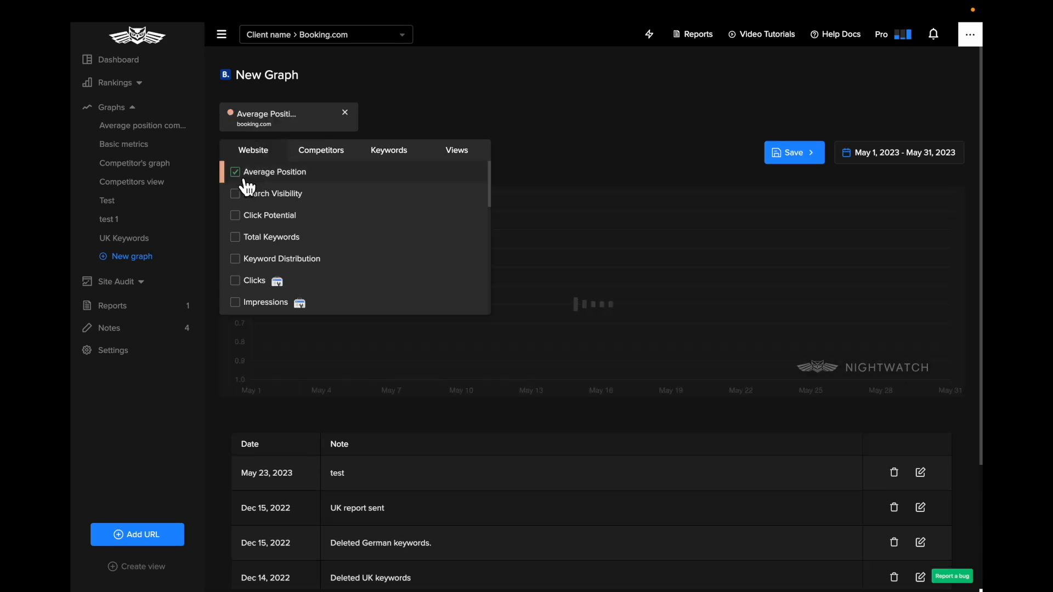
pyautogui.click(342, 156)
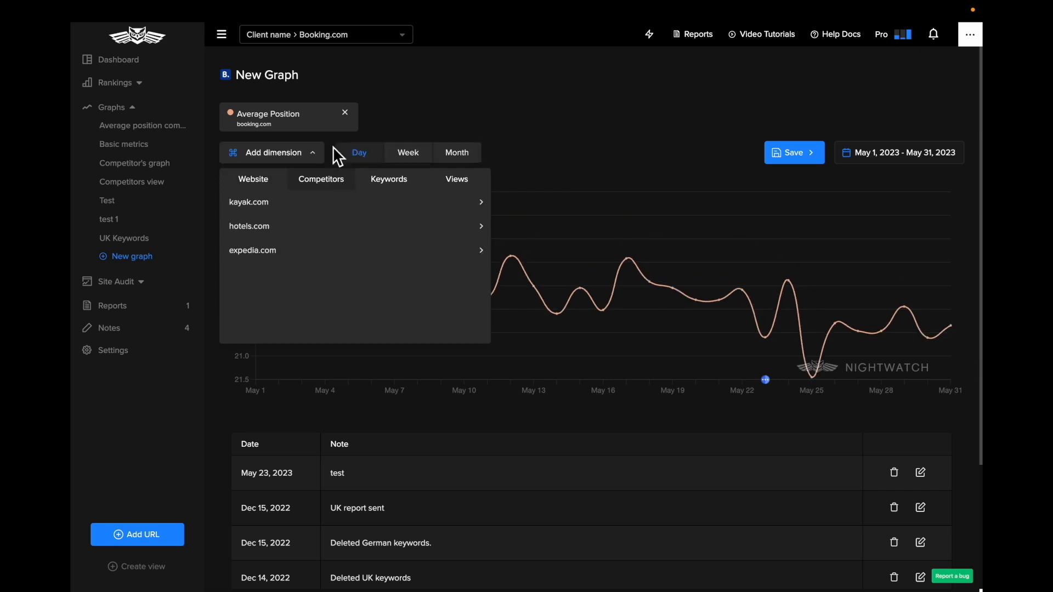
pyautogui.click(346, 213)
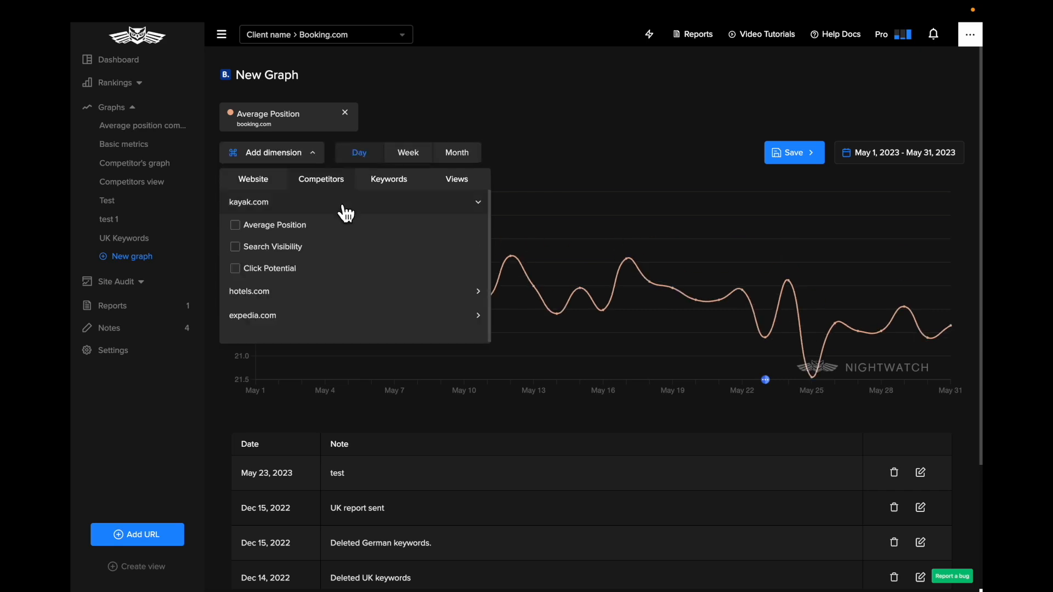
pyautogui.click(245, 233)
pyautogui.click(284, 296)
pyautogui.click(350, 315)
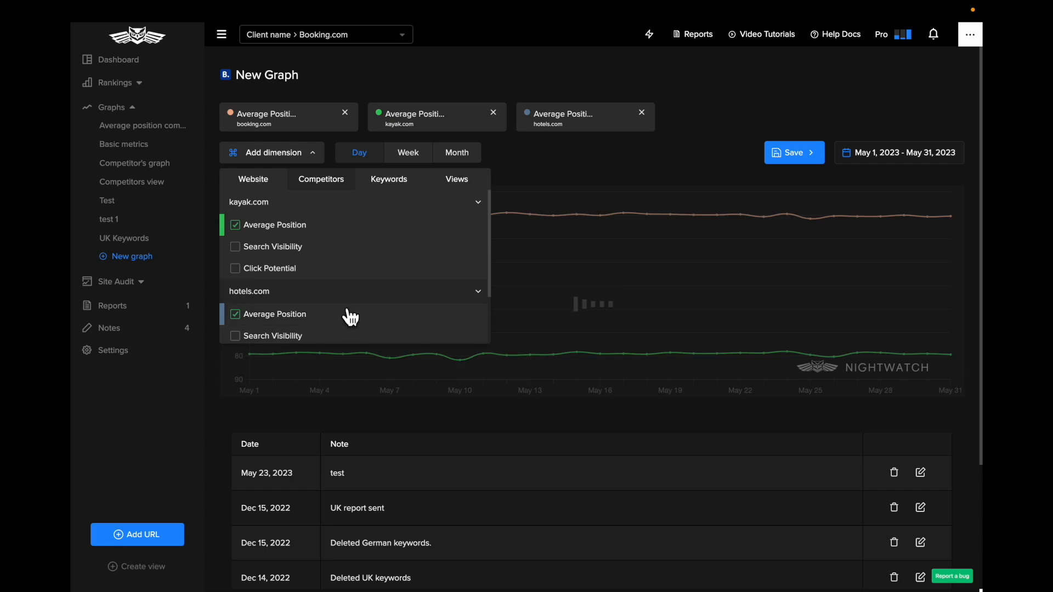
pyautogui.click(268, 252)
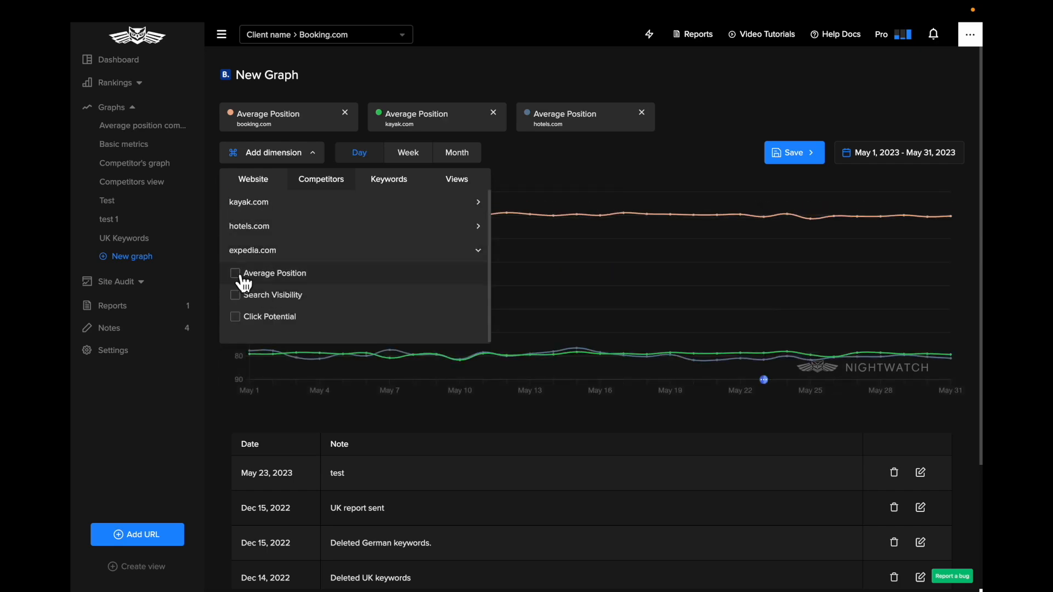
pyautogui.click(241, 278)
pyautogui.click(578, 156)
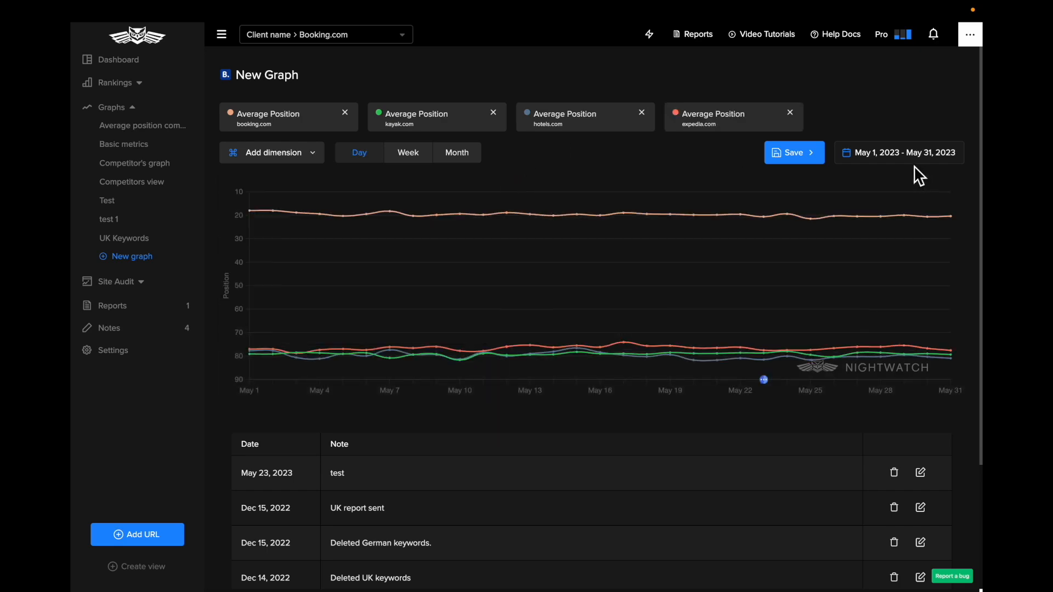
# Set the graph's date range to Last 3 months and remove the booking.com, kayak.com and hotels.com dimensions
pyautogui.click(911, 158)
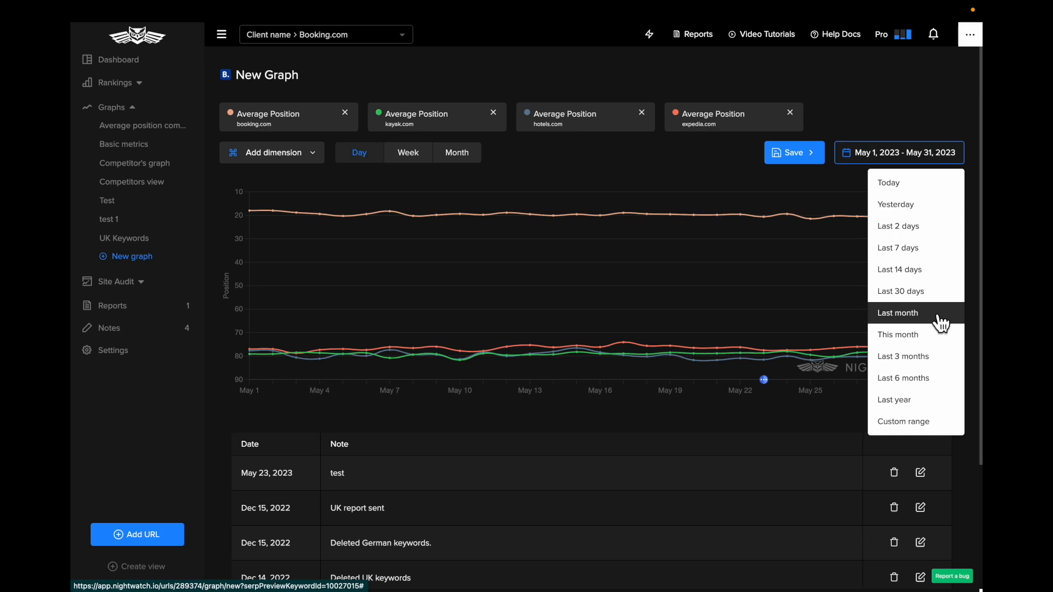
pyautogui.click(938, 361)
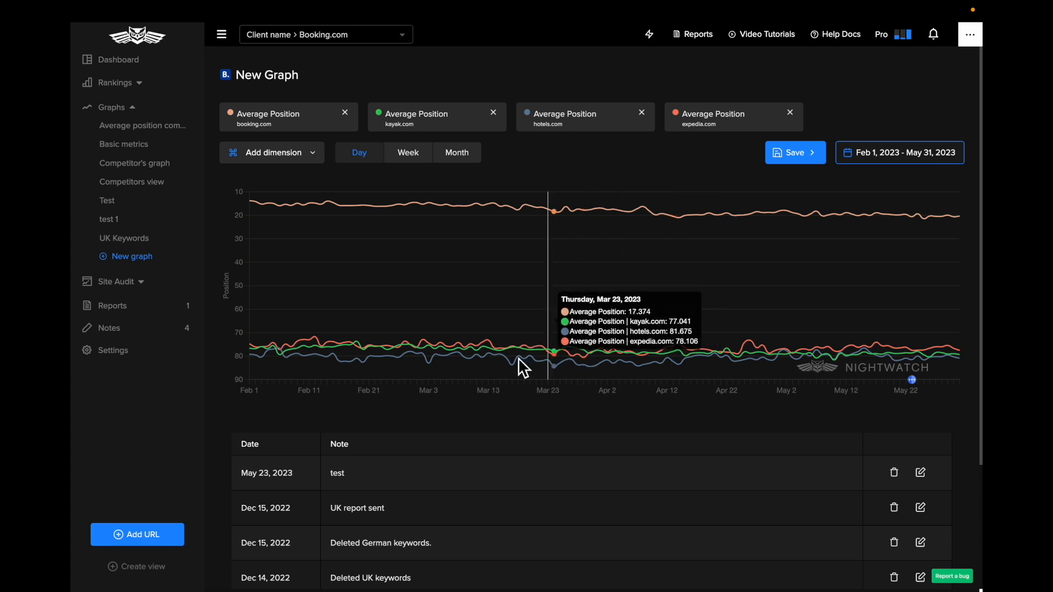
pyautogui.click(346, 112)
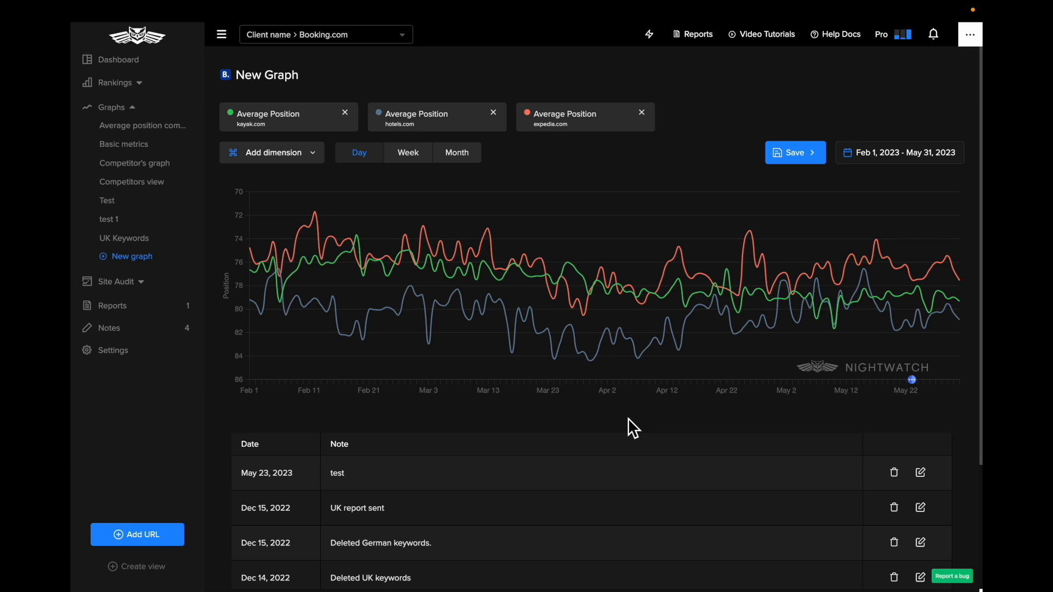
pyautogui.click(344, 112)
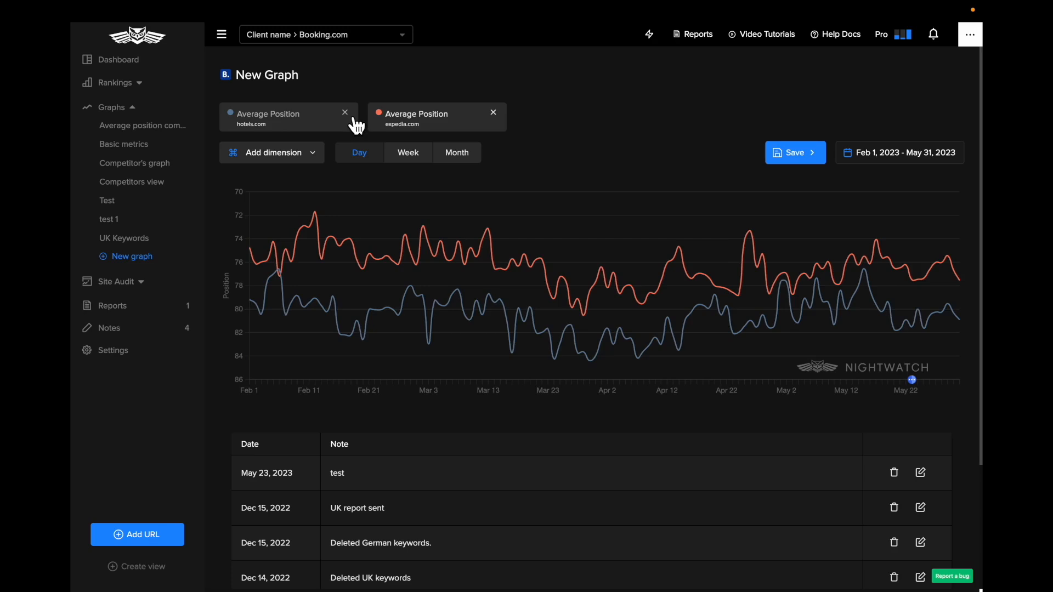
pyautogui.click(350, 115)
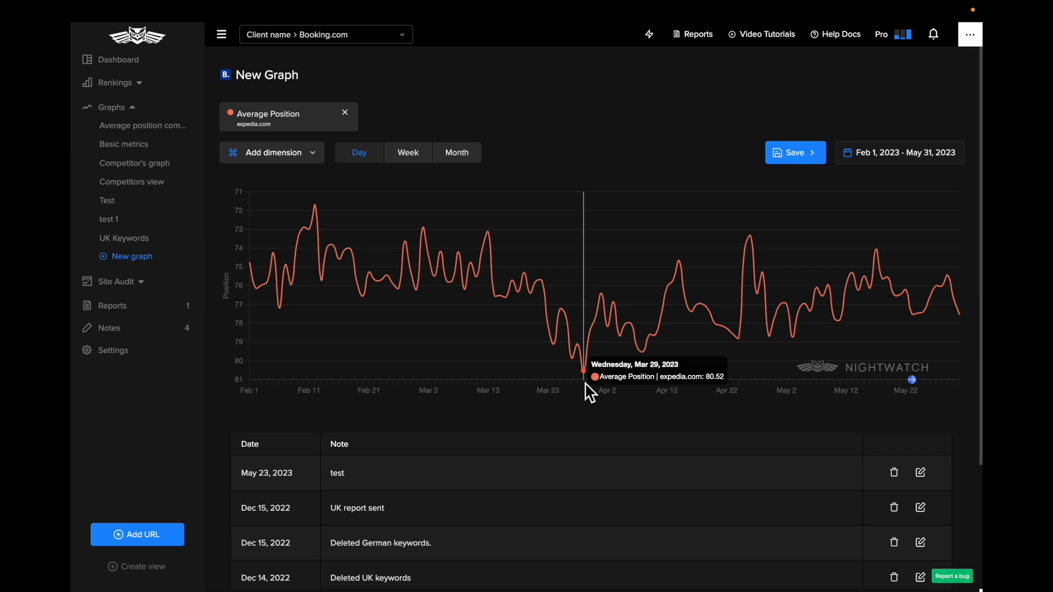
# Add a note dated 29/03/2023 with the text "Big update" and save it
pyautogui.scroll(-3, 585, 383)
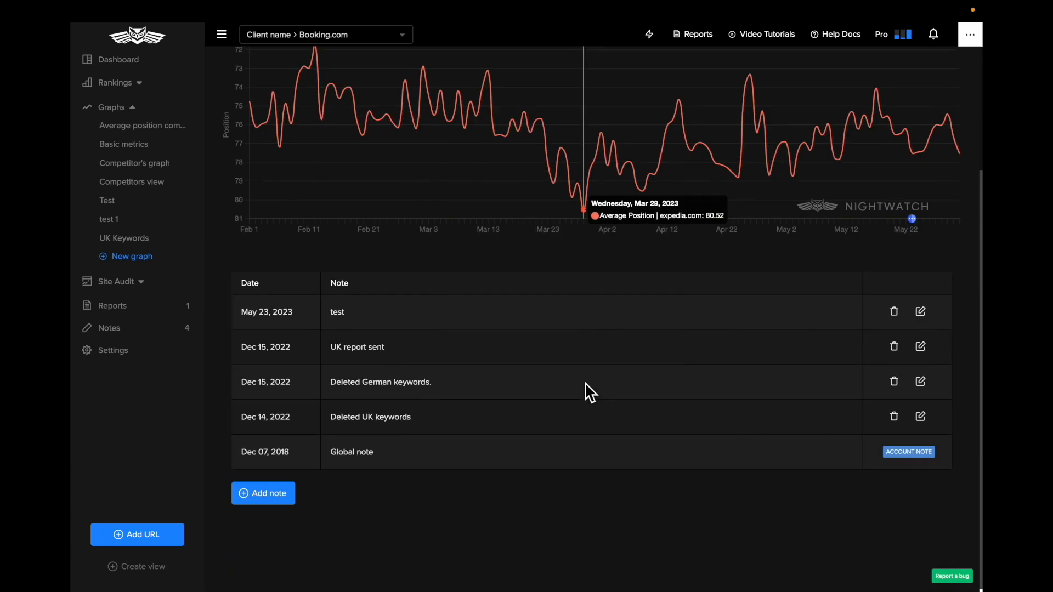
pyautogui.click(272, 507)
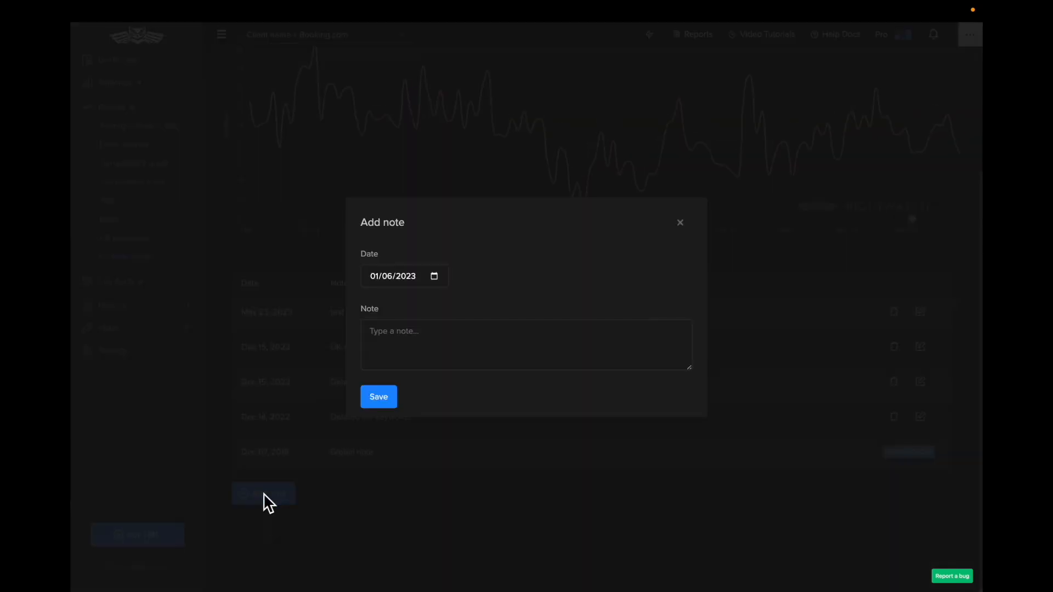
pyautogui.click(434, 277)
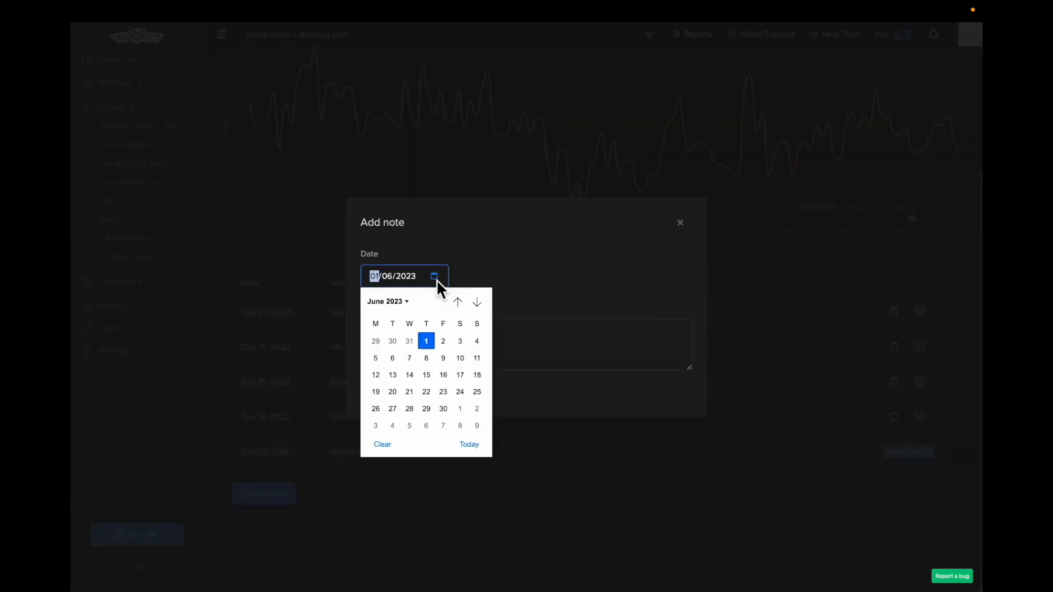
pyautogui.click(457, 303)
pyautogui.click(457, 302)
pyautogui.click(457, 302)
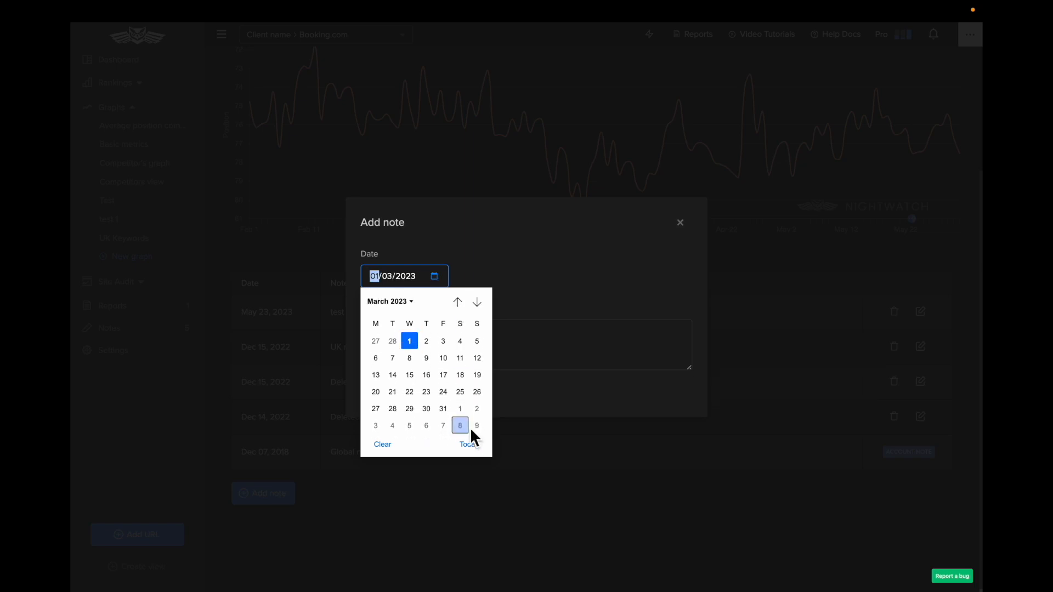
pyautogui.click(410, 409)
pyautogui.click(454, 344)
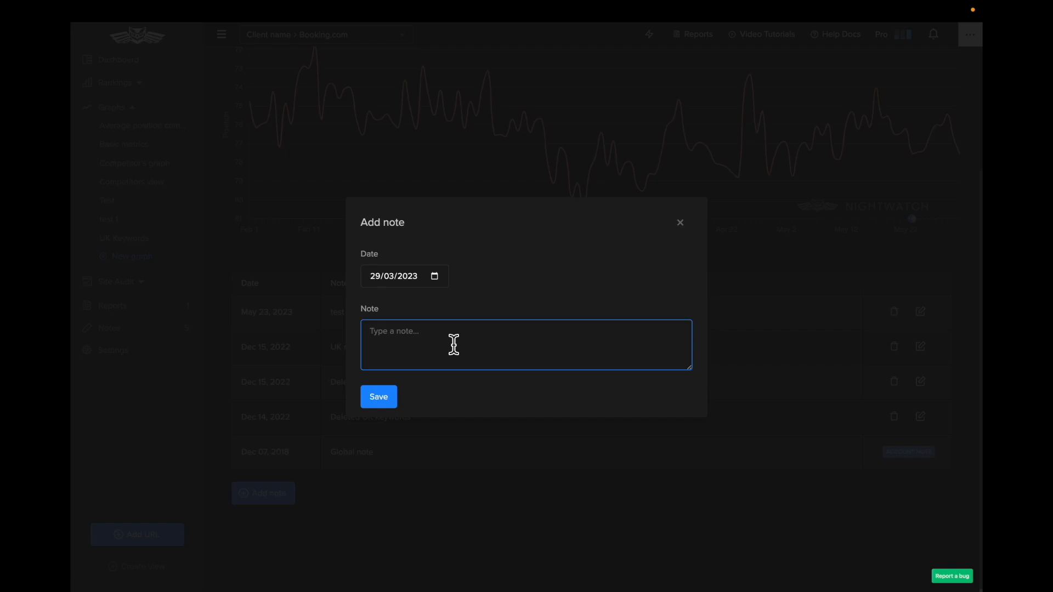
pyautogui.write('Up')
pyautogui.press('BackSpace')
pyautogui.press('BackSpace')
pyautogui.write('Big upd')
pyautogui.click(393, 403)
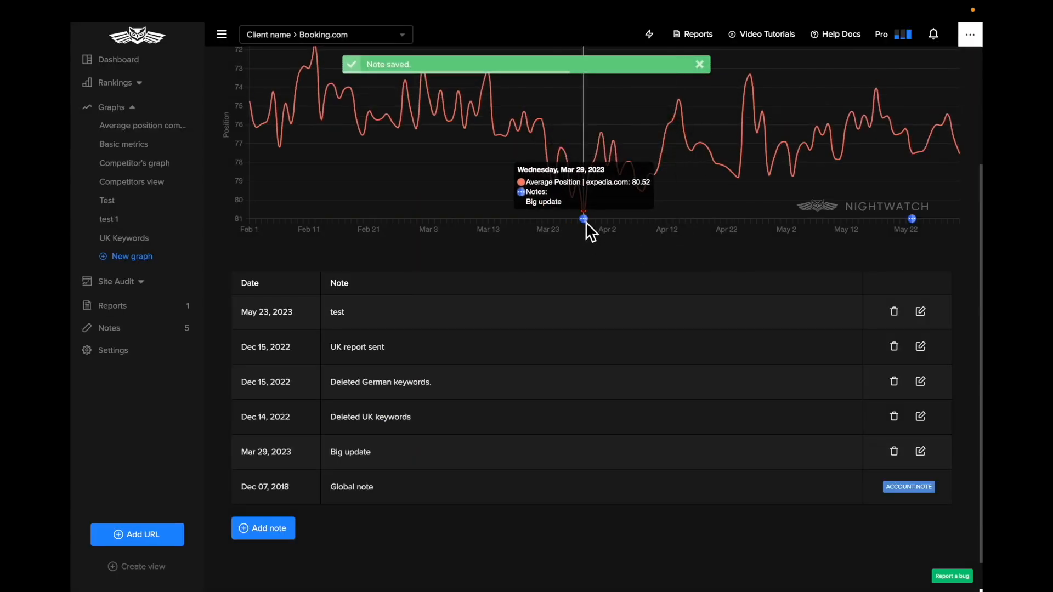
# Save the graph under the name "Expedia graph"
pyautogui.scroll(2, 584, 222)
pyautogui.moveTo(585, 329)
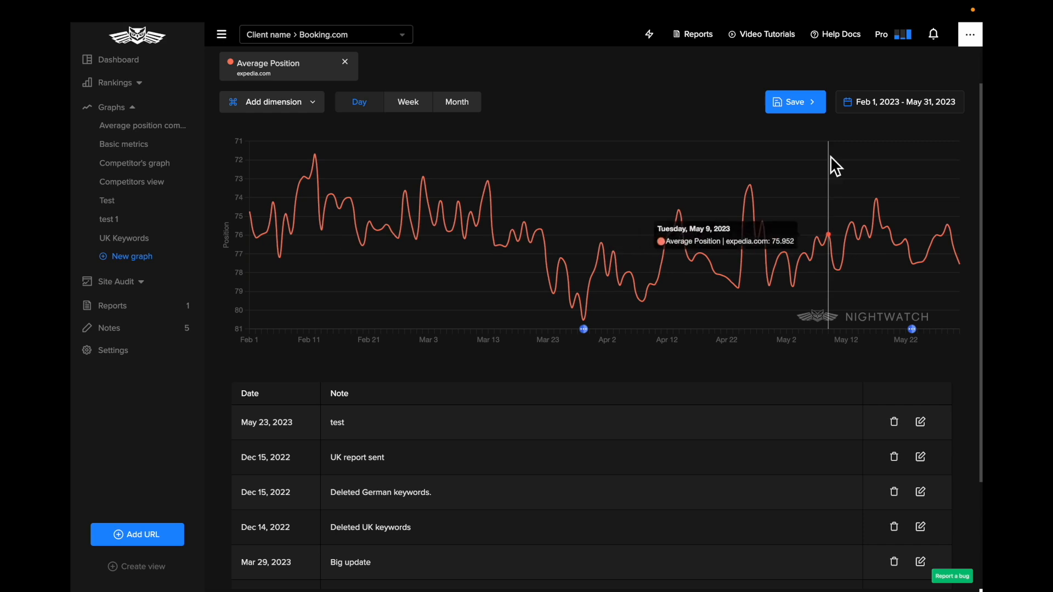
pyautogui.click(801, 107)
pyautogui.tripleClick(719, 135)
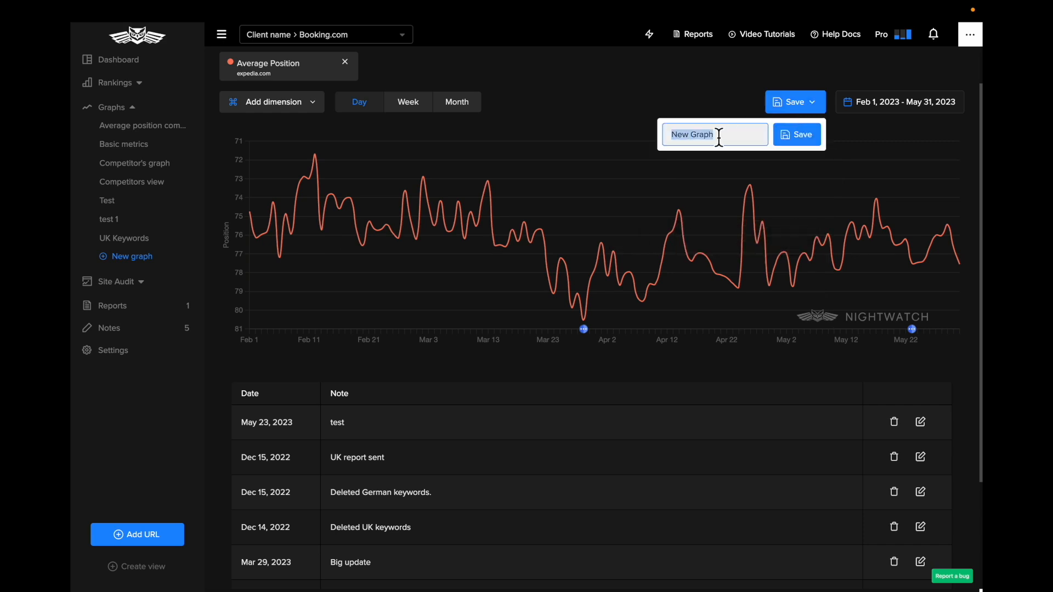
pyautogui.write('Expedia graph')
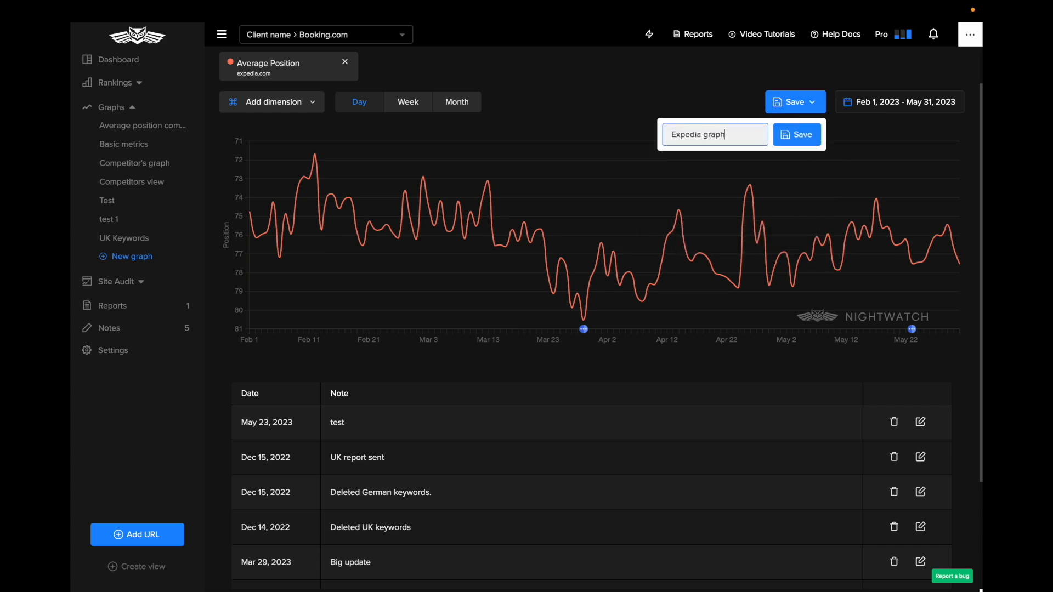
pyautogui.click(798, 135)
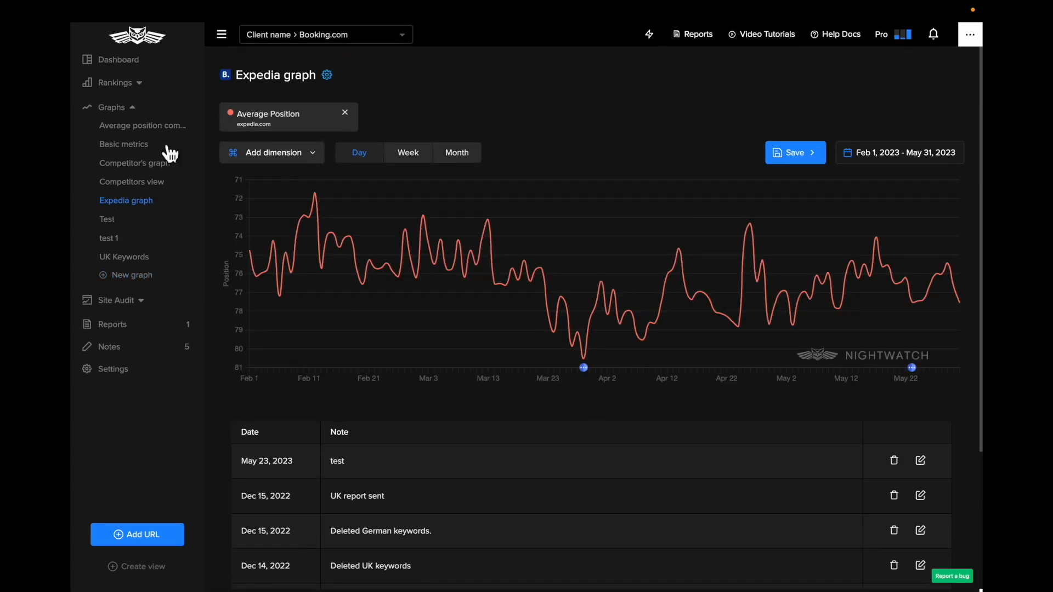
# Open the Site Audit and examine the crawled pages count, the page list and its issue markers
pyautogui.click(138, 112)
pyautogui.click(129, 133)
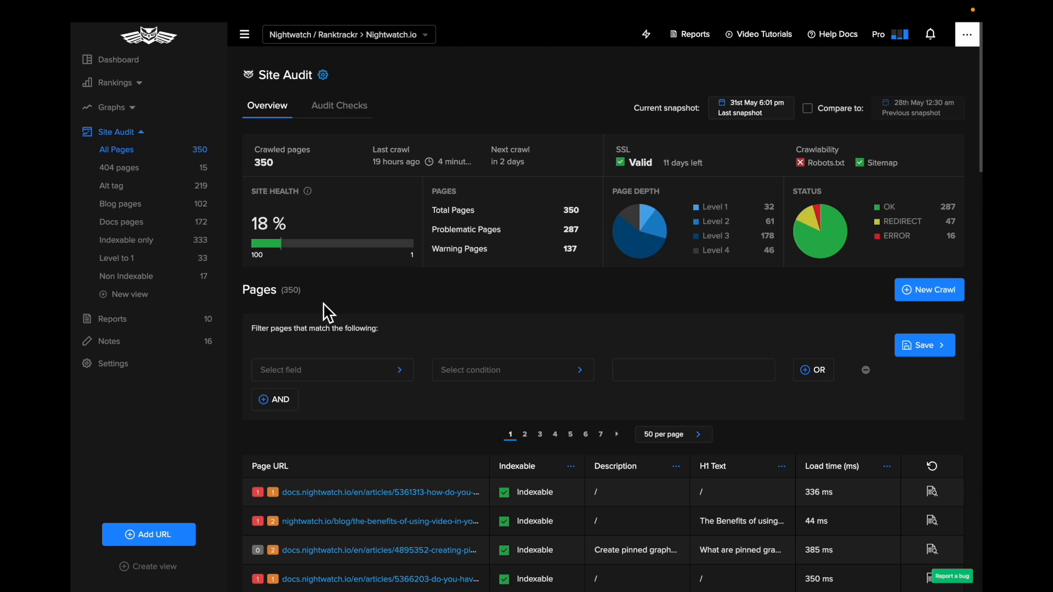
pyautogui.scroll(-4, 324, 303)
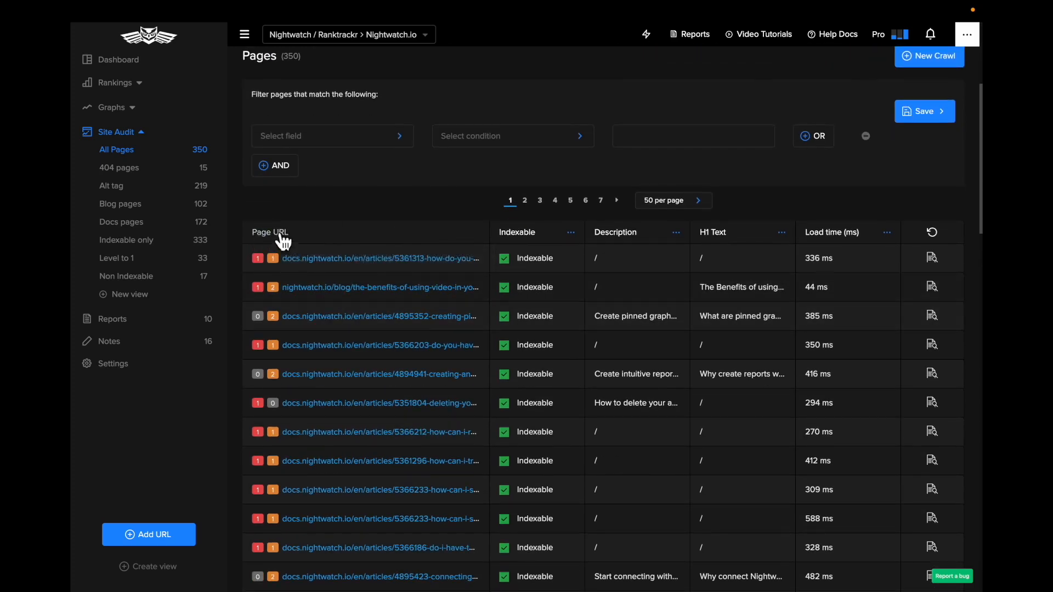
pyautogui.moveTo(292, 240); pyautogui.dragTo(264, 241)
pyautogui.scroll(4, 317, 231)
pyautogui.doubleClick(294, 293)
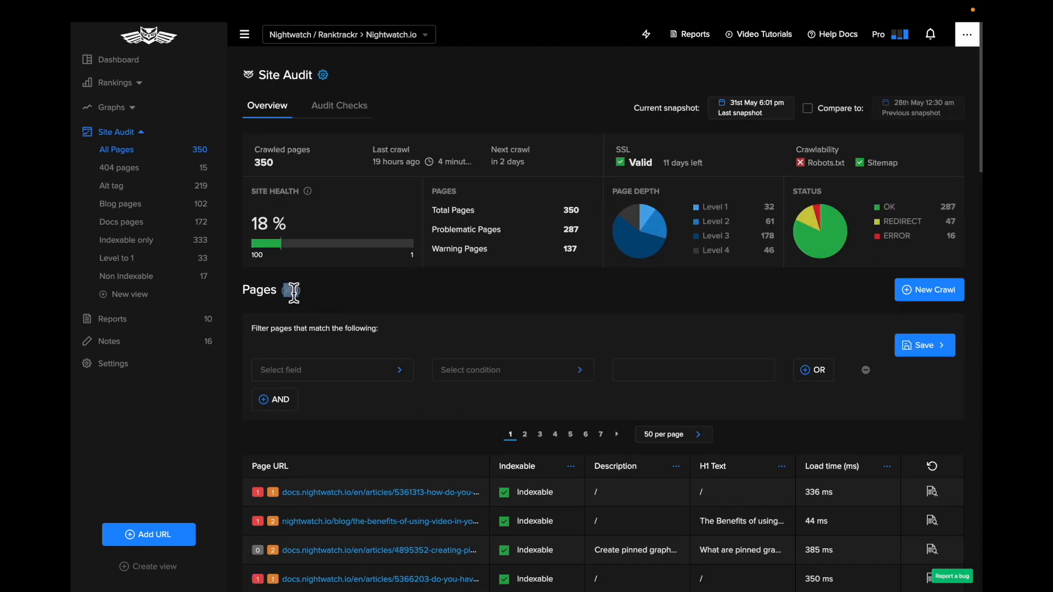
pyautogui.scroll(-5, 387, 395)
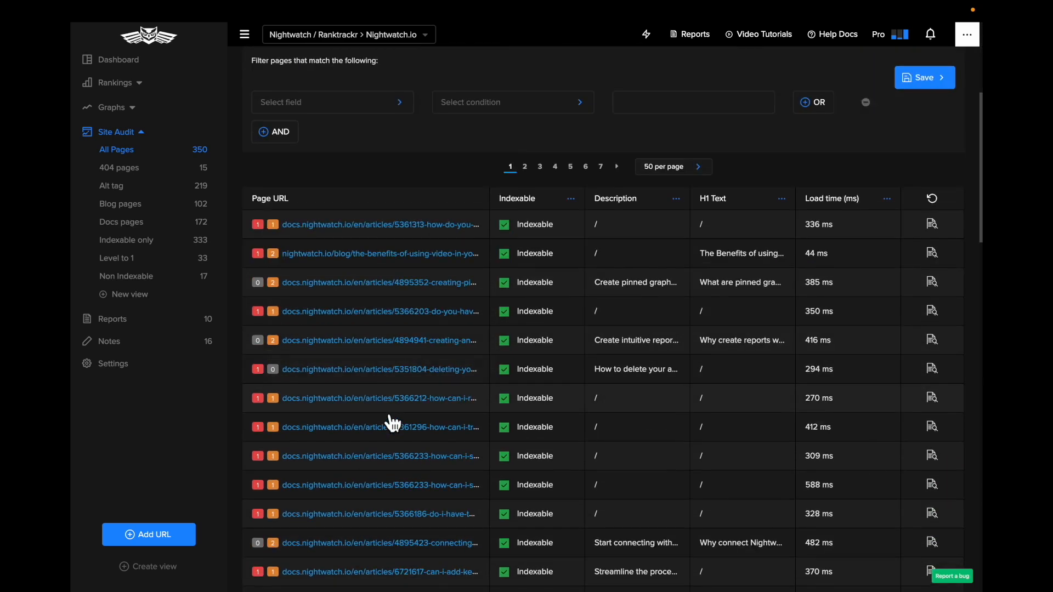
pyautogui.scroll(3, 386, 417)
pyautogui.moveTo(256, 338)
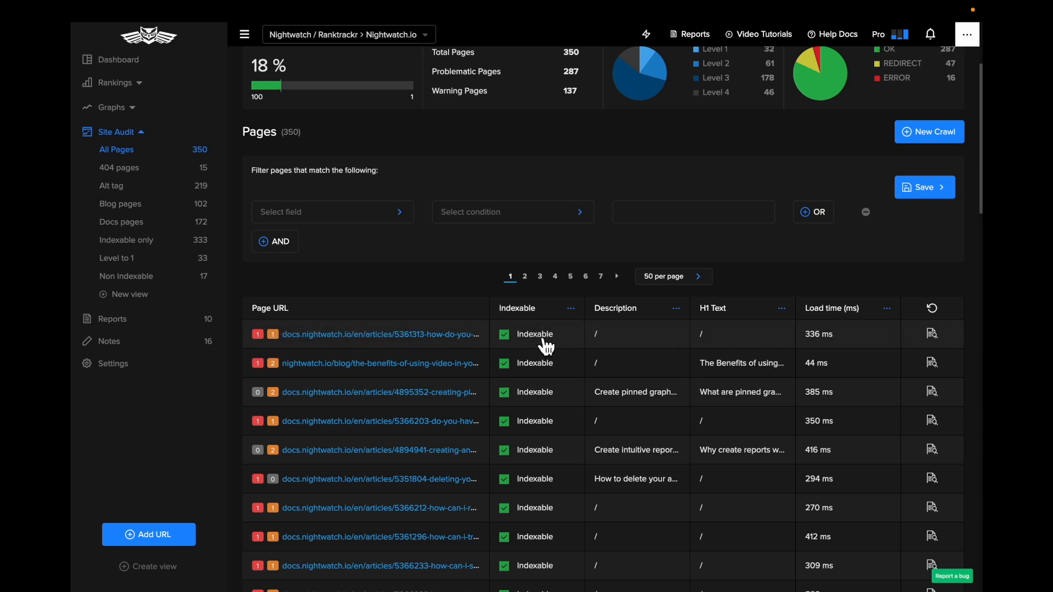
# Replace the Description column of the pages table with Byte size
pyautogui.click(677, 311)
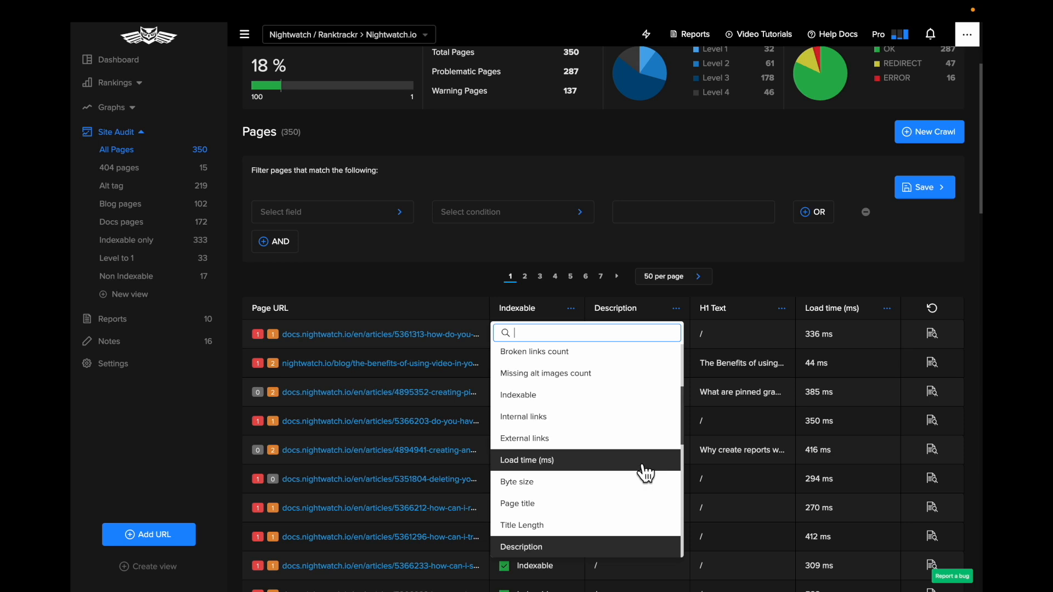
pyautogui.click(610, 488)
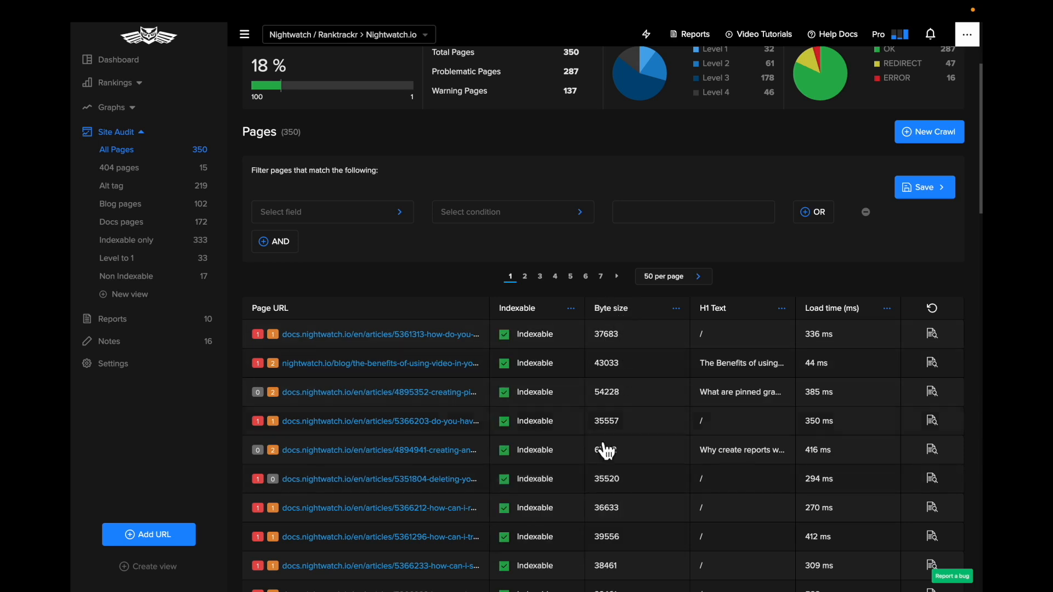
pyautogui.scroll(-3, 633, 553)
pyautogui.scroll(4, 634, 552)
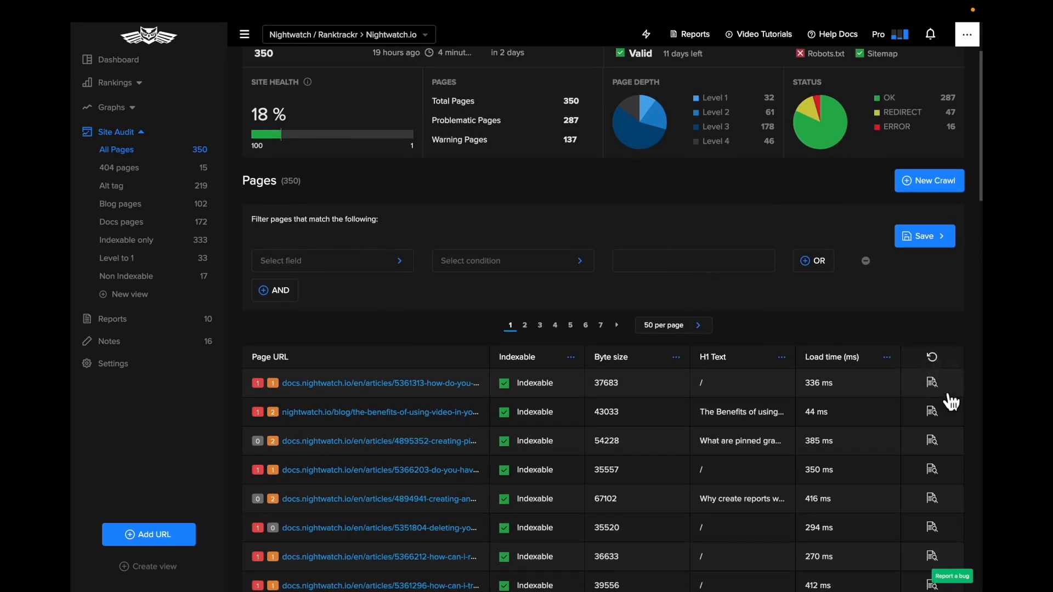
# Open the details of the first listed page, return to the audit overview and look through the page list
pyautogui.click(934, 383)
pyautogui.click(321, 193)
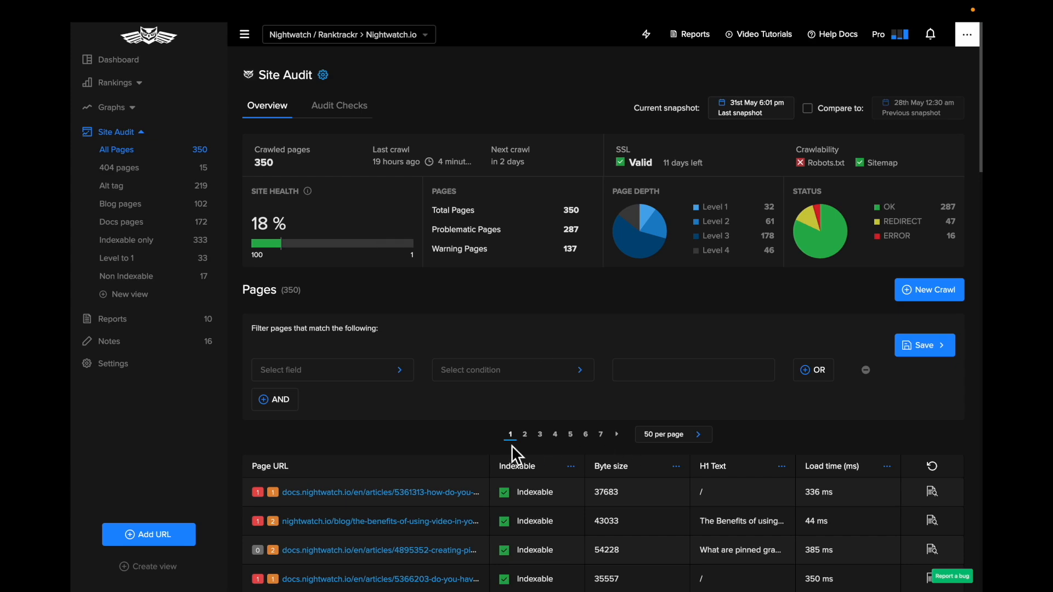
pyautogui.scroll(-10, 525, 450)
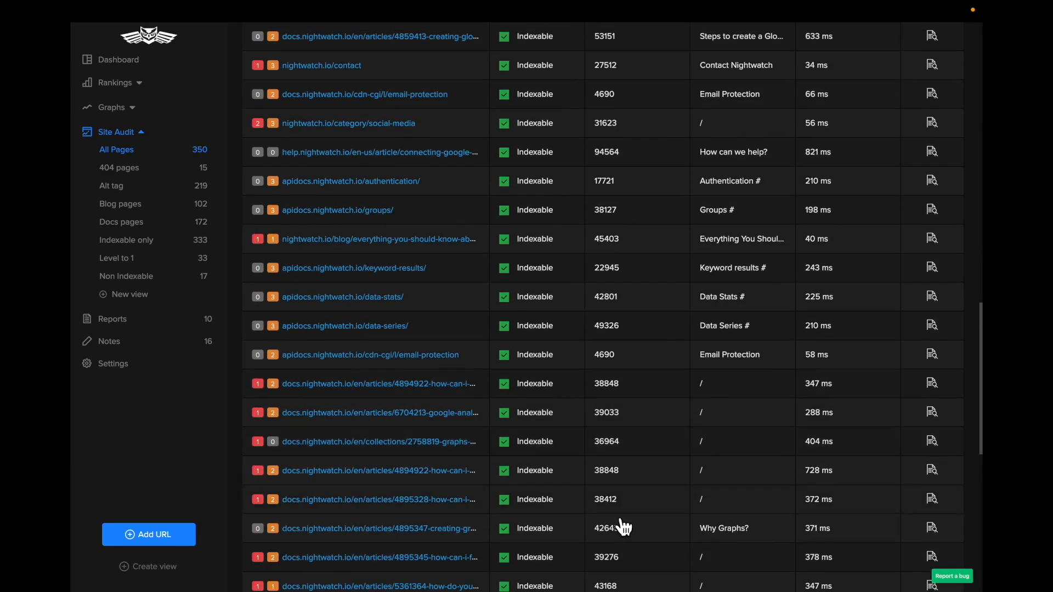
# Filter the audit's page list to pages whose Indexable value is False and look through the matching pages
pyautogui.scroll(10, 622, 529)
pyautogui.doubleClick(290, 296)
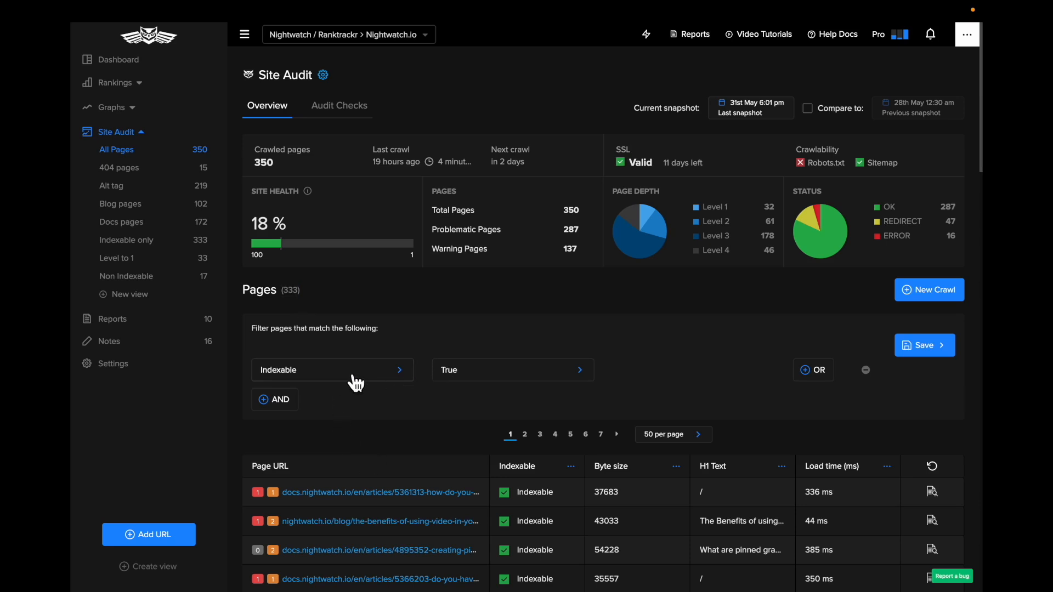
pyautogui.click(320, 377)
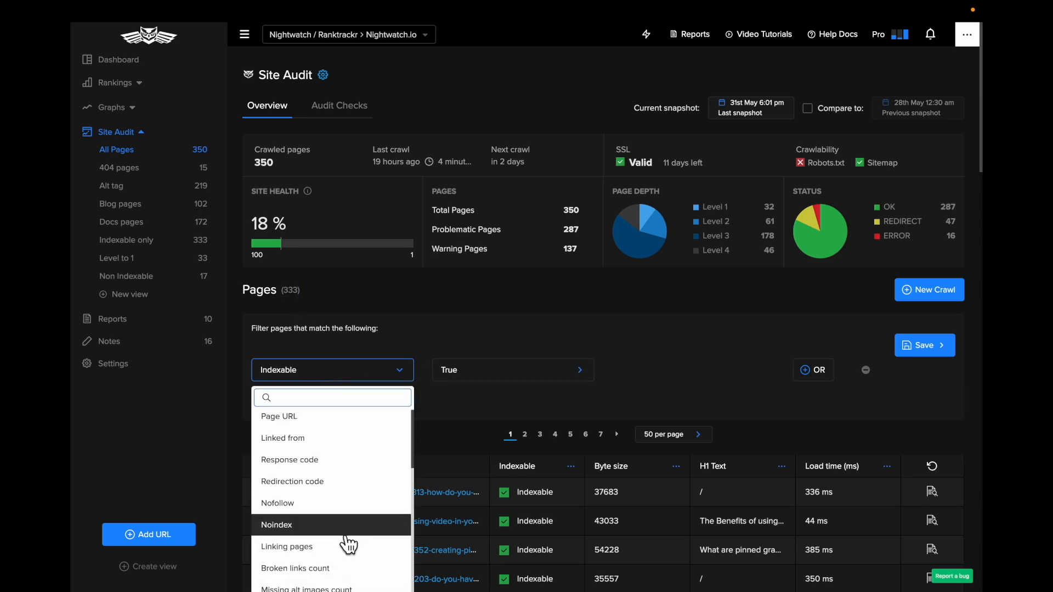
pyautogui.click(446, 414)
pyautogui.click(477, 372)
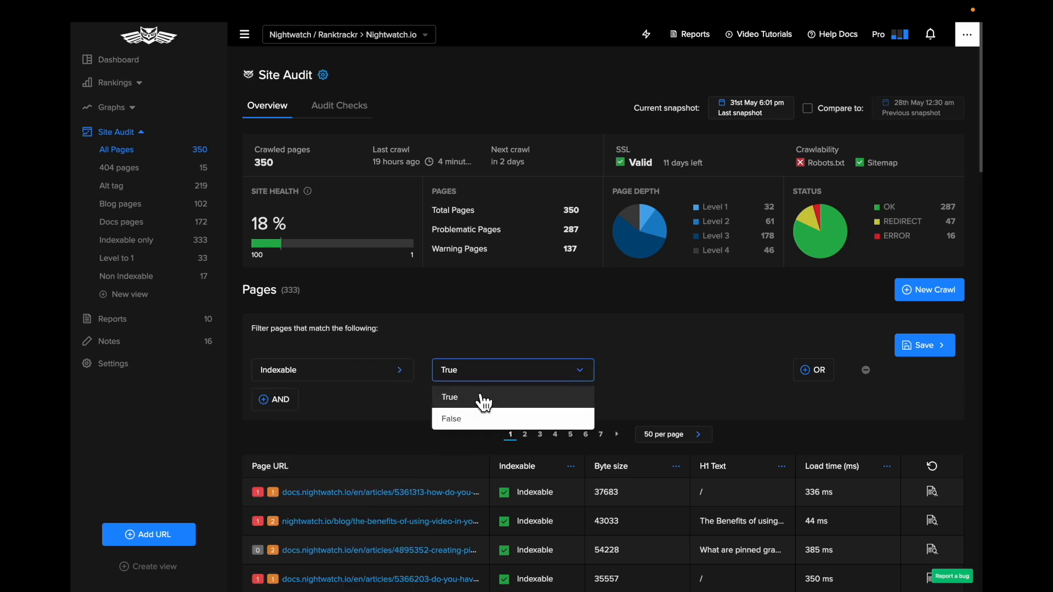
pyautogui.click(480, 419)
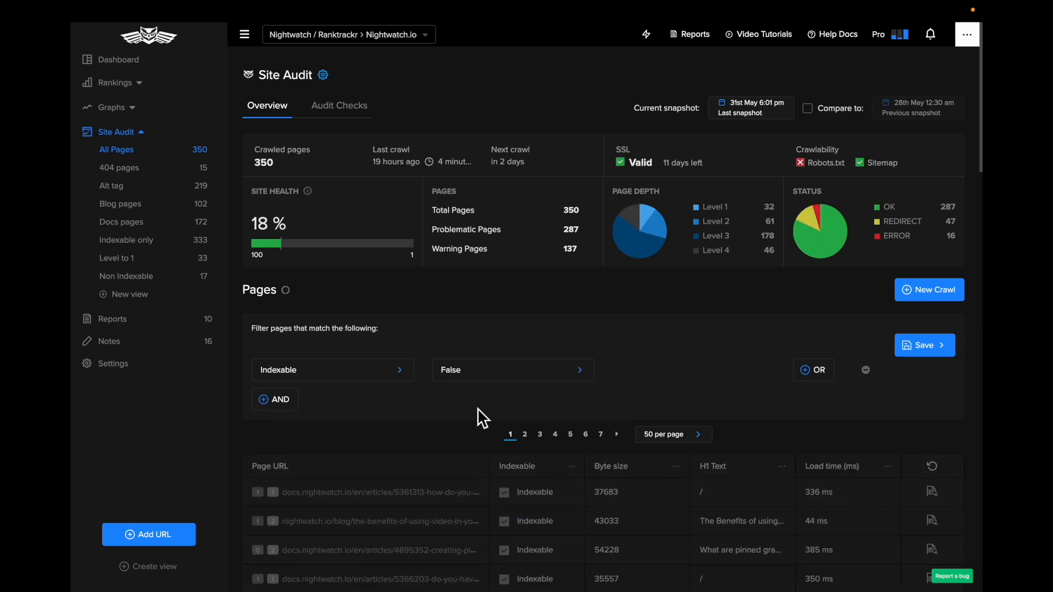
pyautogui.scroll(-7, 478, 408)
pyautogui.scroll(-1, 485, 411)
pyautogui.scroll(8, 481, 409)
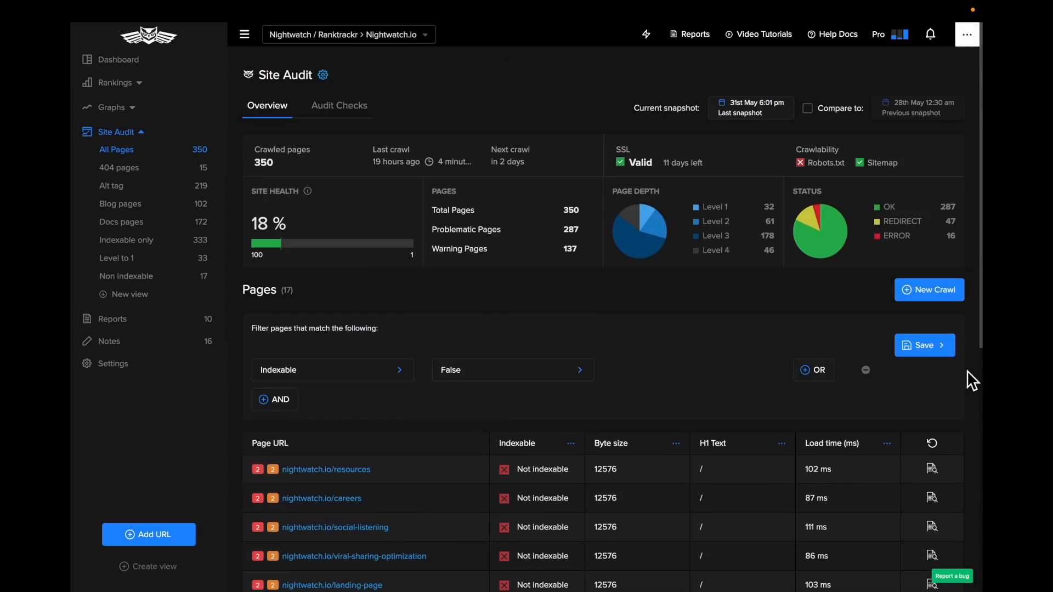
# Save the filtered page list as a view named "Not indexable"
pyautogui.click(934, 351)
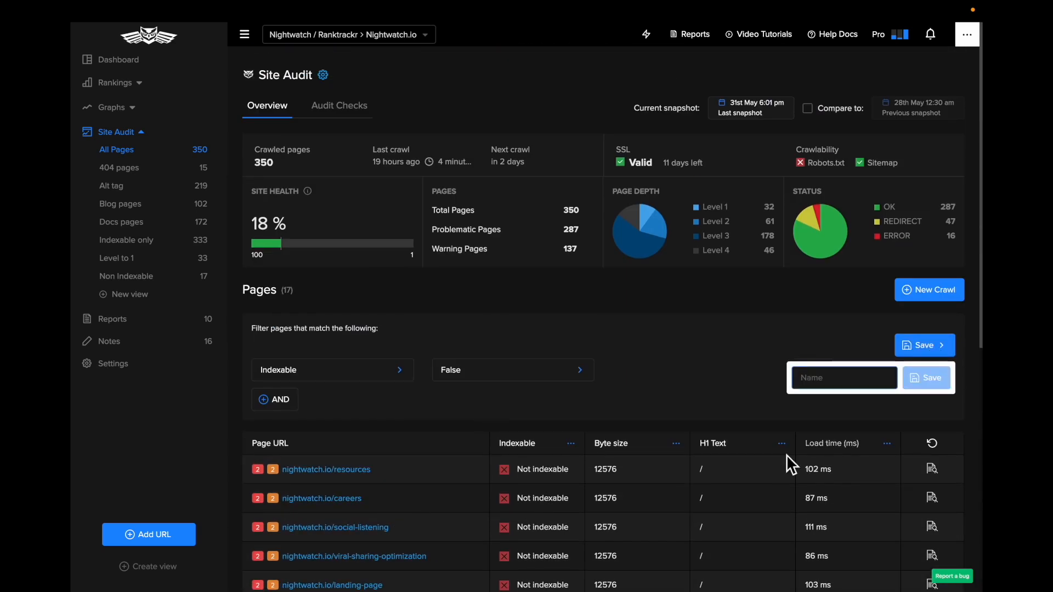
pyautogui.write('Inxe')
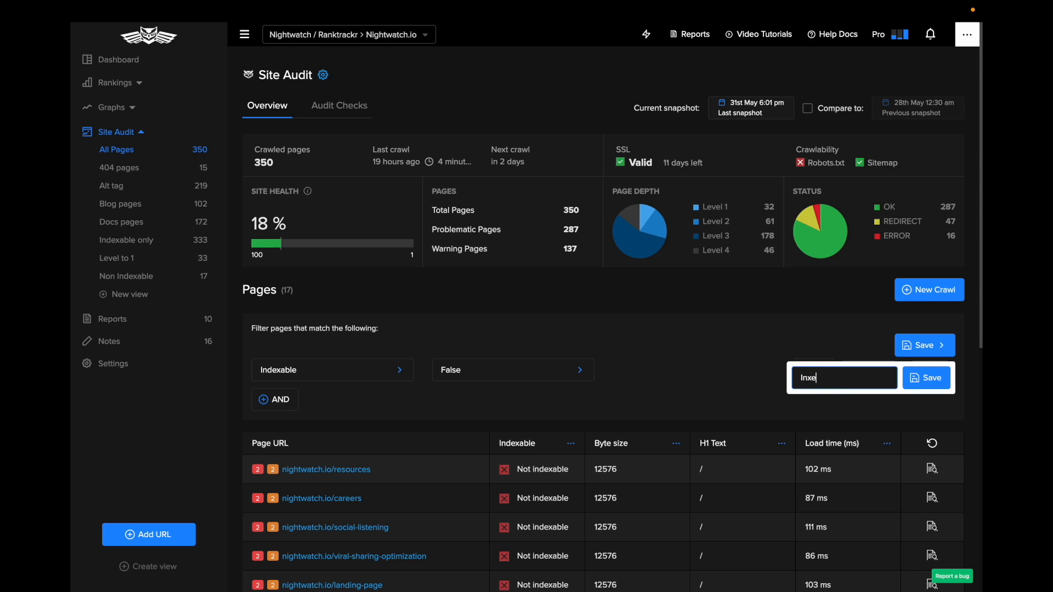
pyautogui.press('BackSpace')
pyautogui.press('BackSpace')
pyautogui.press('BackSpace')
pyautogui.press('BackSpace')
pyautogui.write('Not')
pyautogui.click(911, 385)
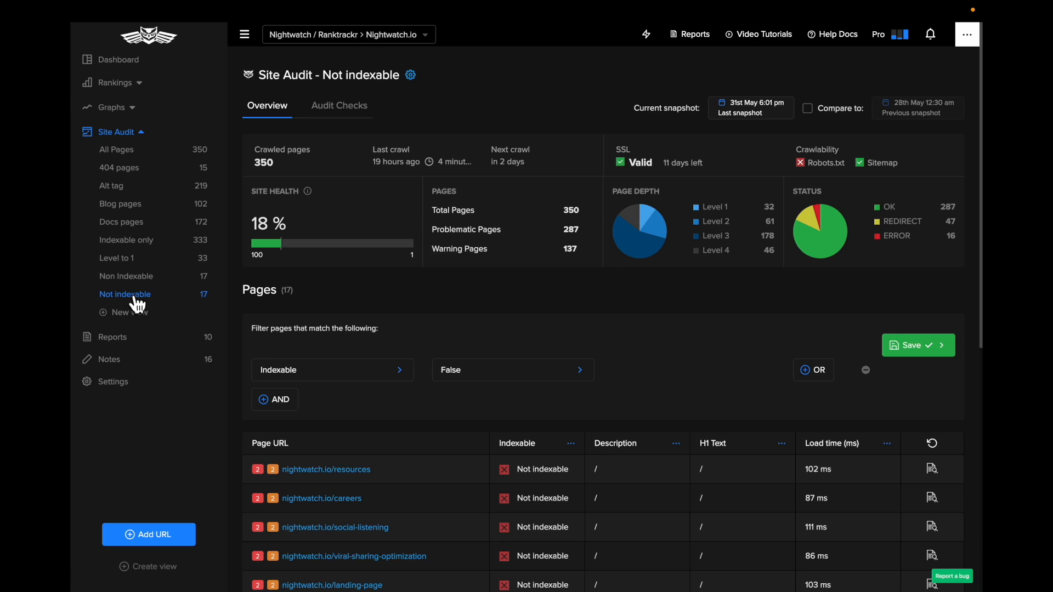
# Look through the Not indexable view and its filter fields, and examine the site audit's crawl settings
pyautogui.scroll(-3, 455, 441)
pyautogui.scroll(3, 331, 229)
pyautogui.click(357, 377)
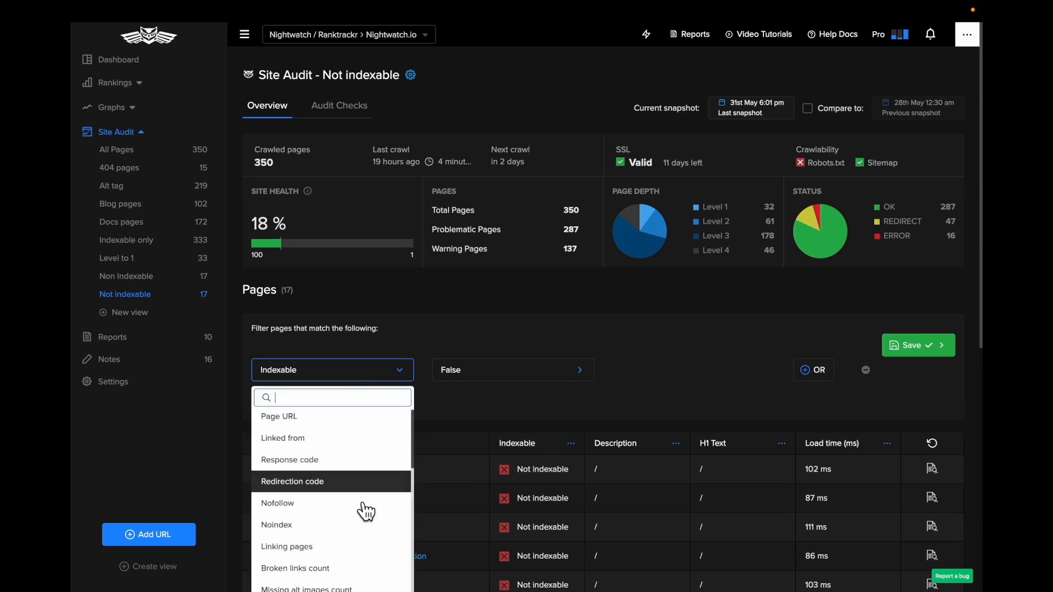
pyautogui.click(422, 306)
pyautogui.click(418, 83)
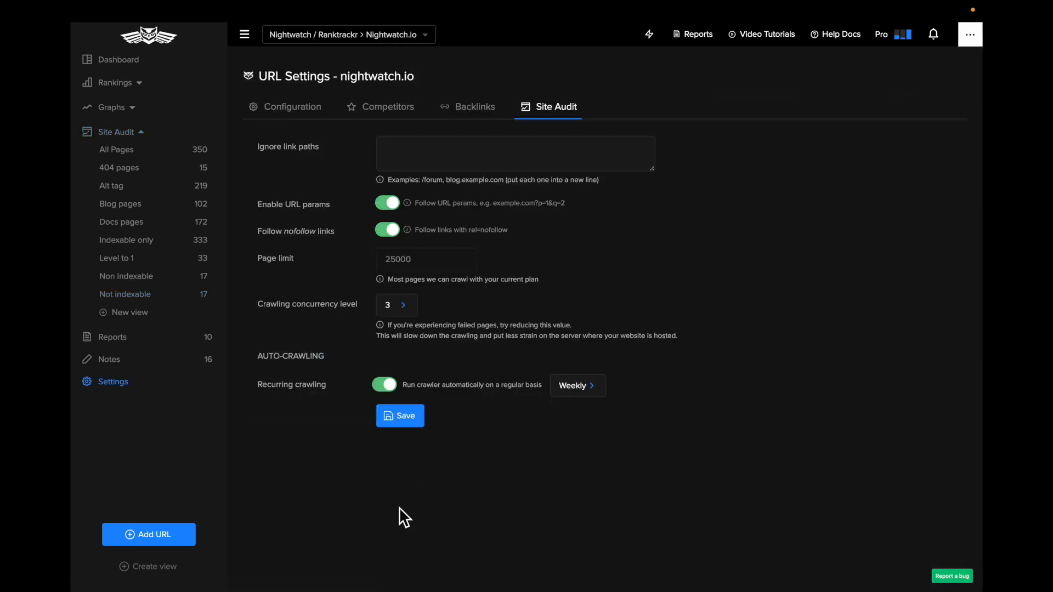
pyautogui.click(140, 294)
# Create a new report for nightwatch.io from the Reports section and set its date range to Last month
pyautogui.click(128, 162)
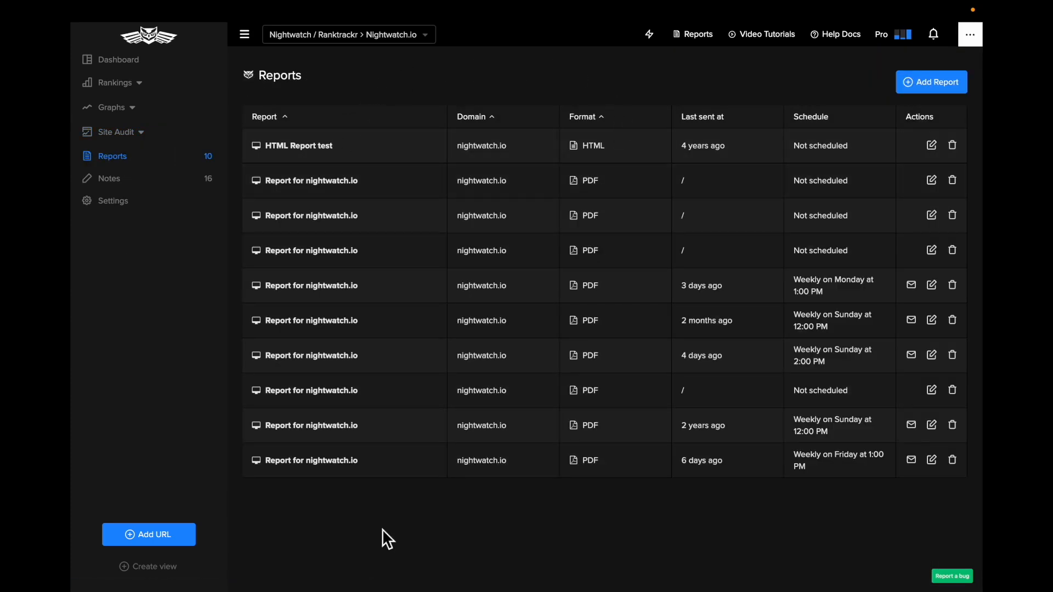
pyautogui.click(939, 89)
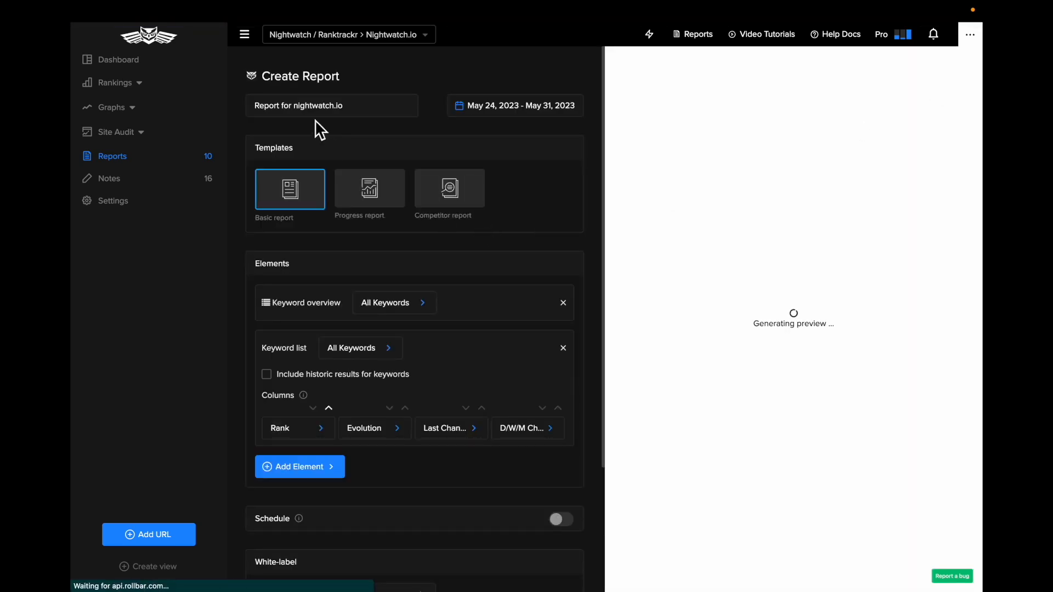
pyautogui.moveTo(294, 105); pyautogui.dragTo(371, 110)
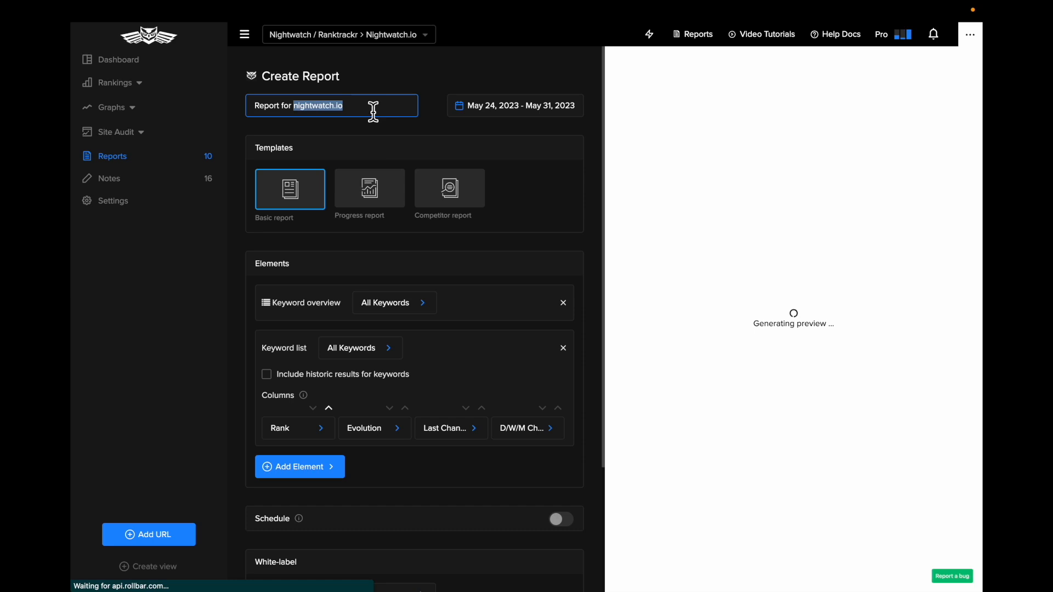
pyautogui.click(532, 115)
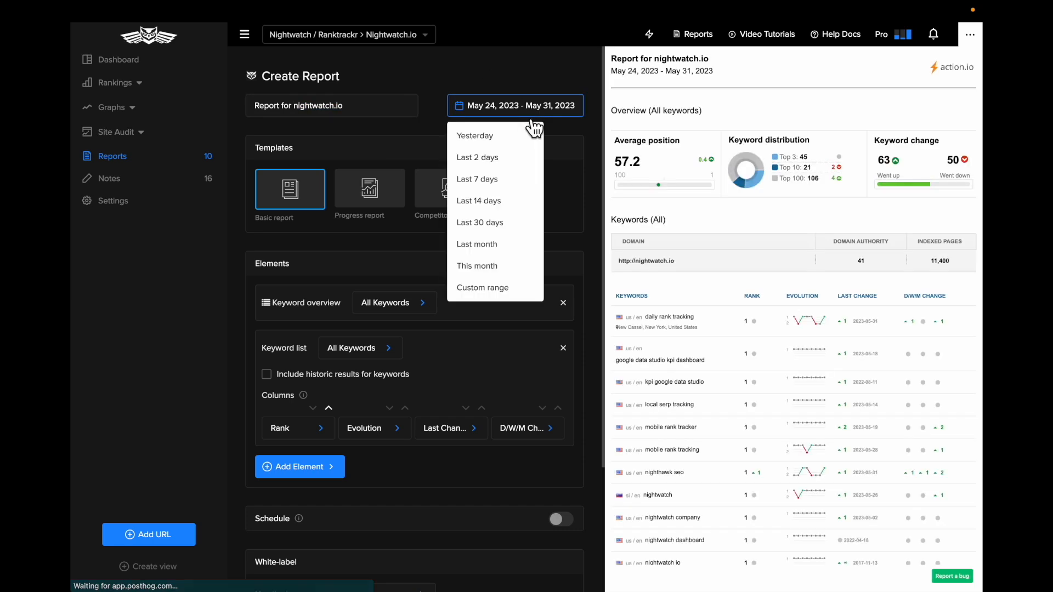
pyautogui.click(512, 254)
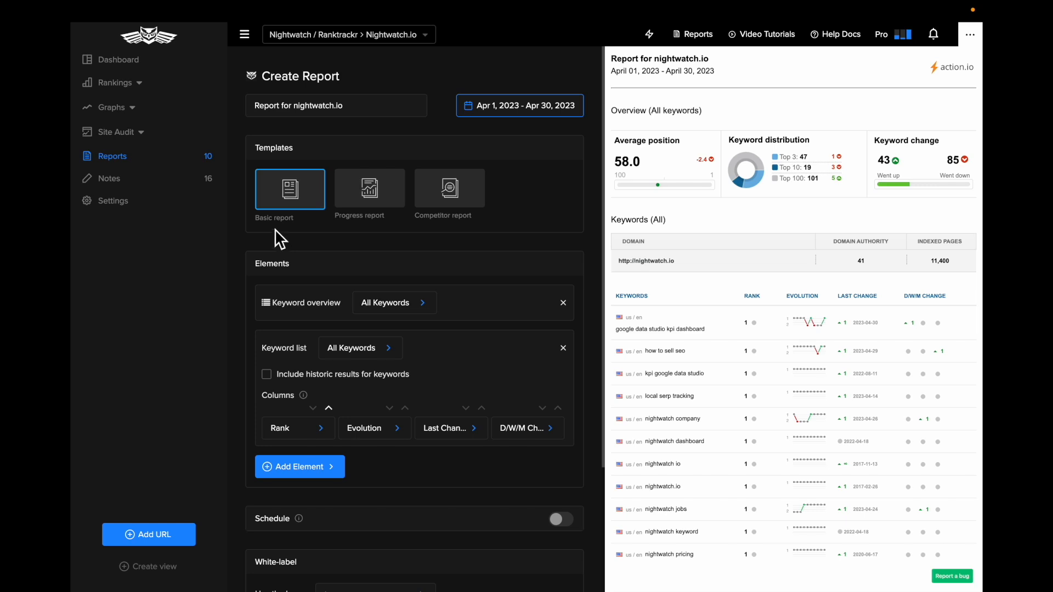
# Apply the Progress report template and replace its keyword list element with a new one covering German keywords
pyautogui.click(375, 193)
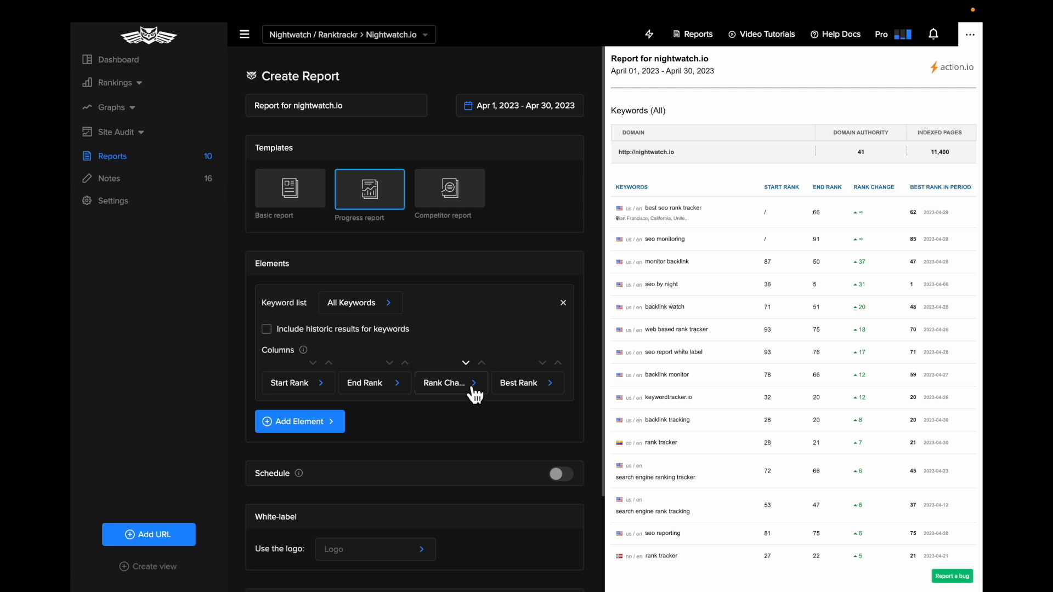
pyautogui.click(564, 303)
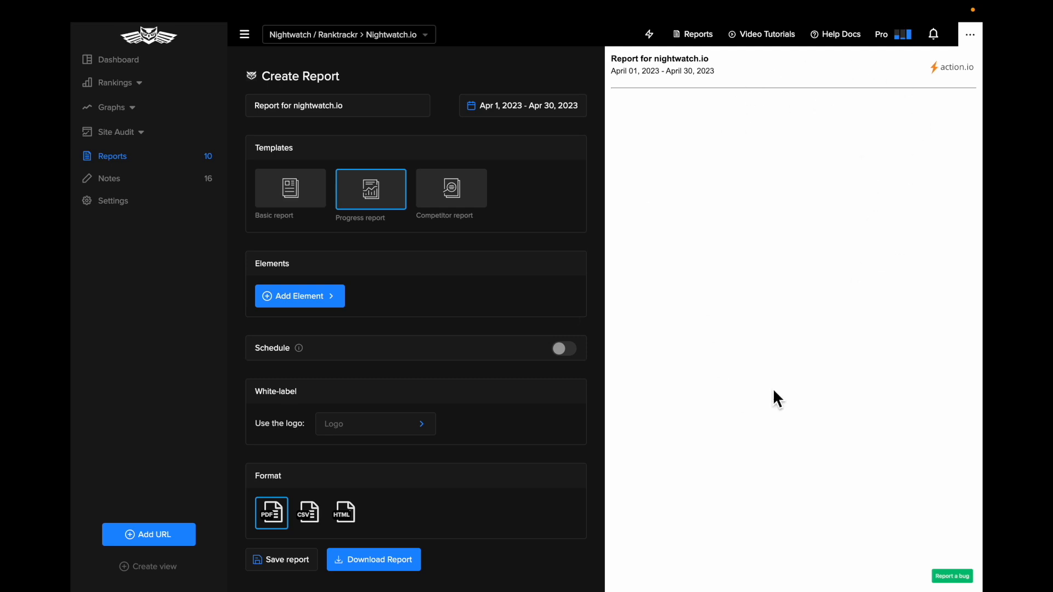
pyautogui.click(293, 301)
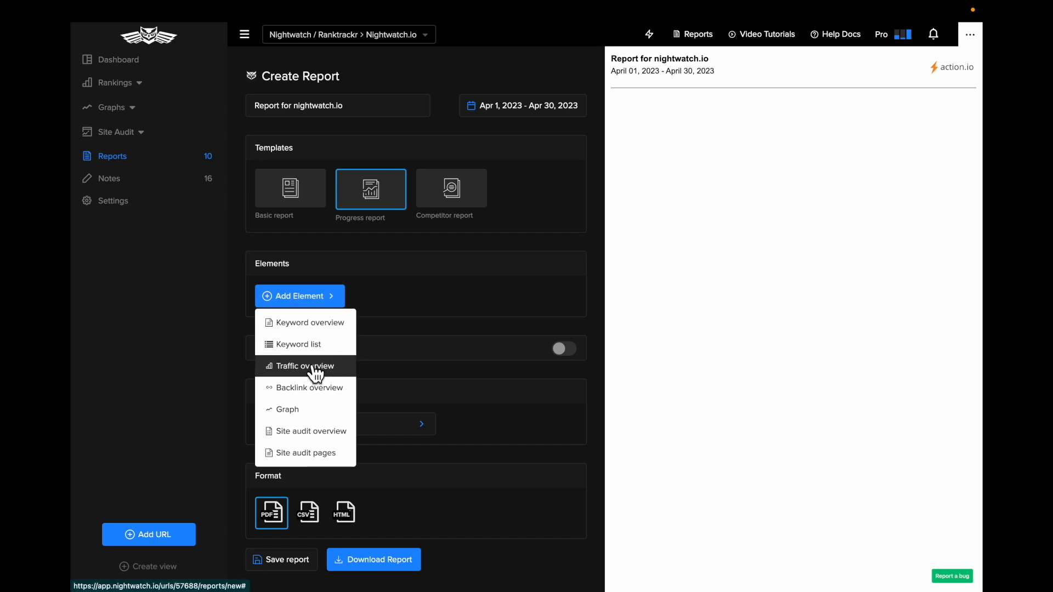
pyautogui.click(307, 355)
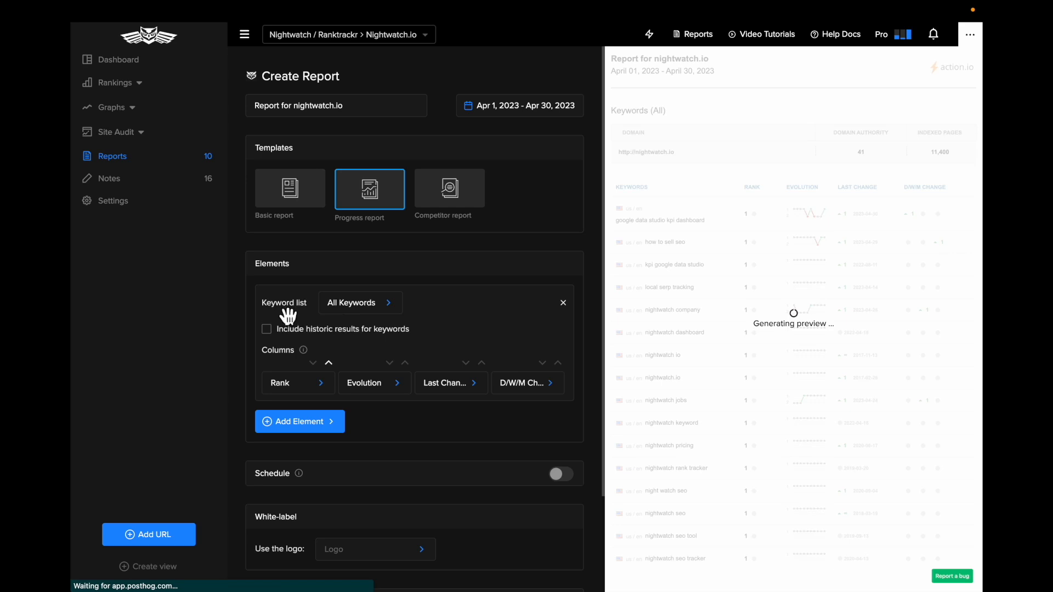
pyautogui.click(350, 313)
pyautogui.click(388, 396)
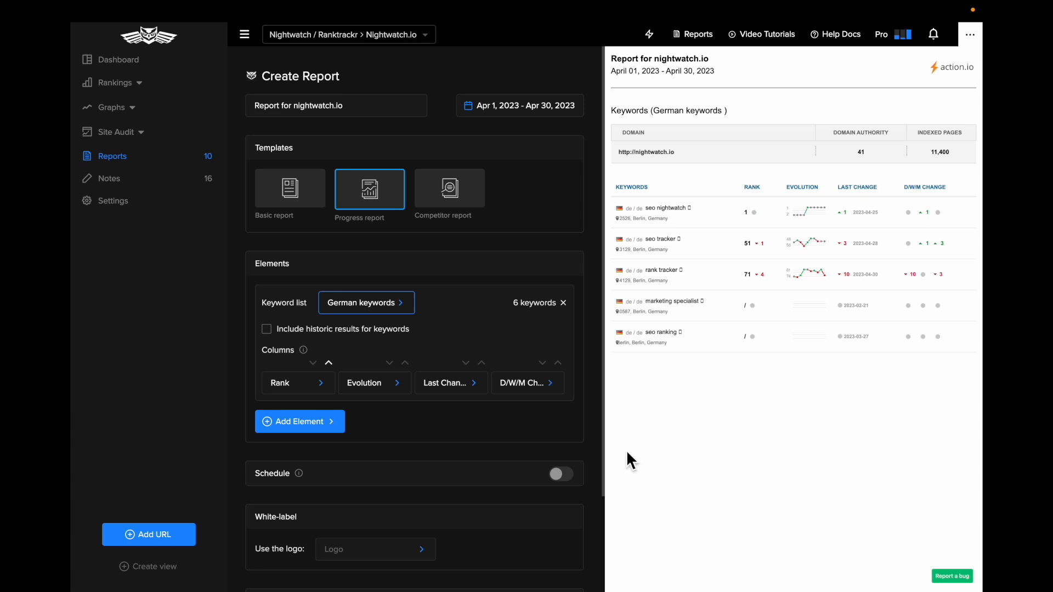
# Replace the Rank column of the German keyword list with Daily change
pyautogui.click(321, 383)
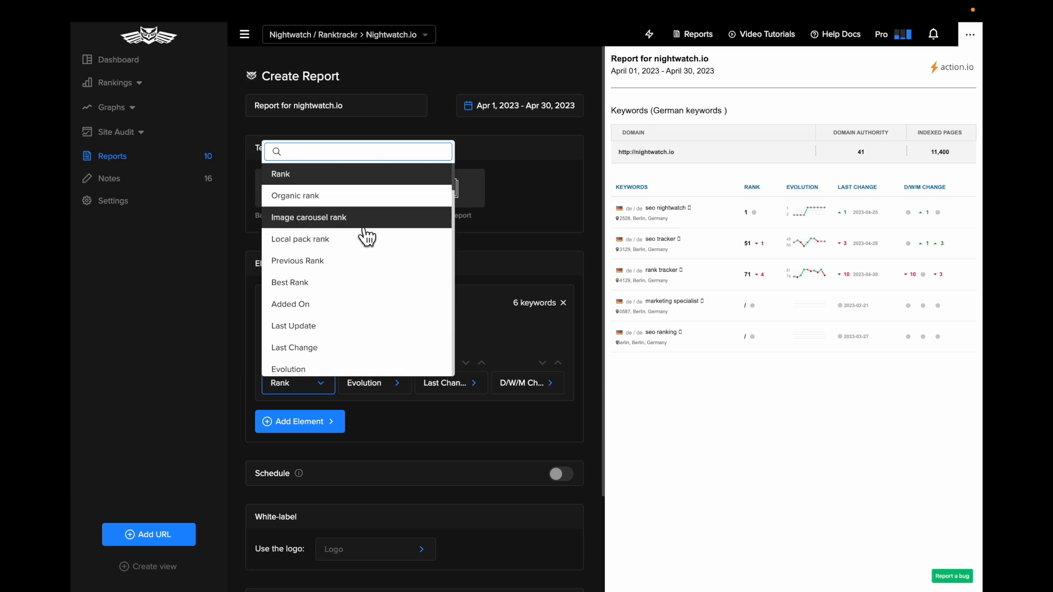
pyautogui.scroll(-5, 388, 336)
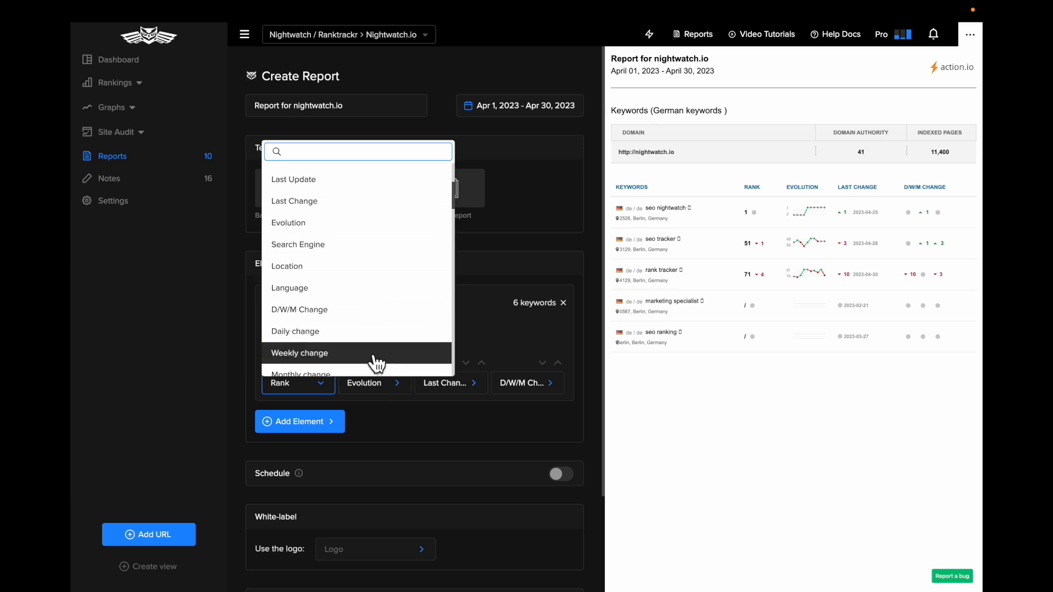
pyautogui.click(366, 333)
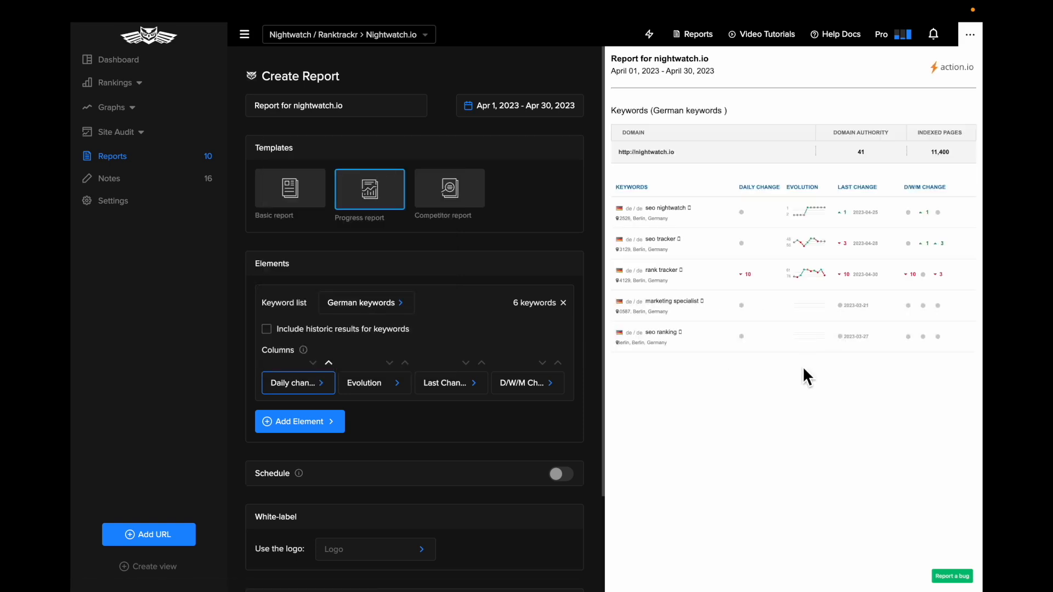
# Add a Graph element with Search Console data below the keyword list, browse the other saved graphs and check the report preview
pyautogui.scroll(-1, 431, 400)
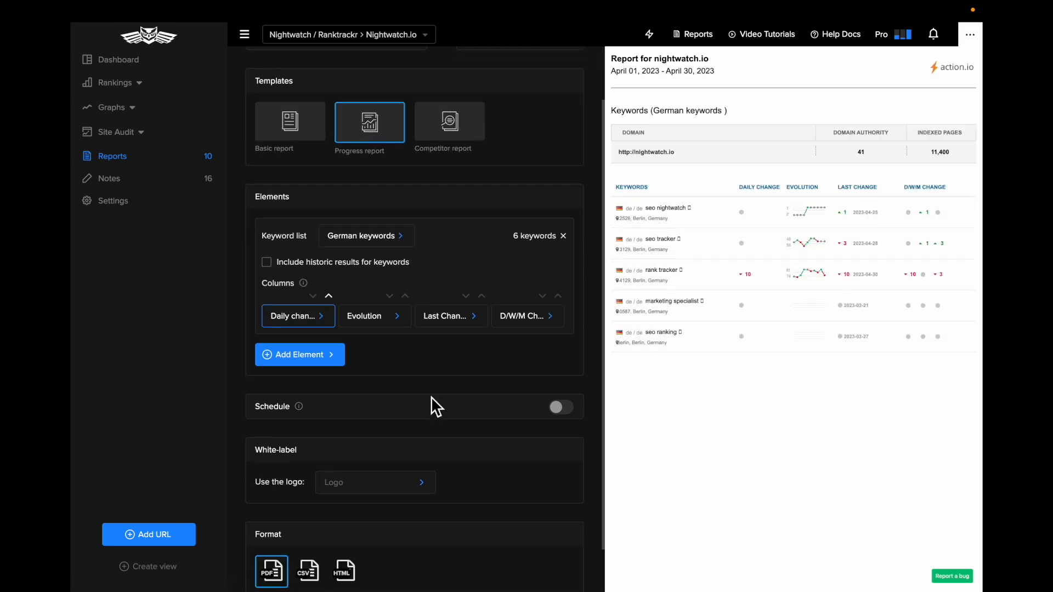
pyautogui.click(307, 359)
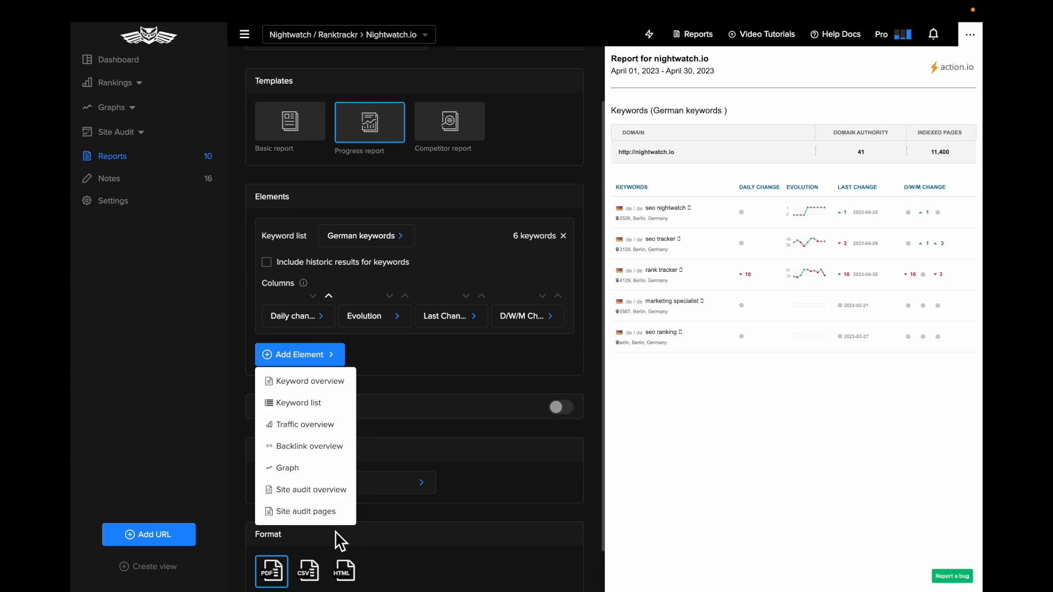
pyautogui.click(318, 469)
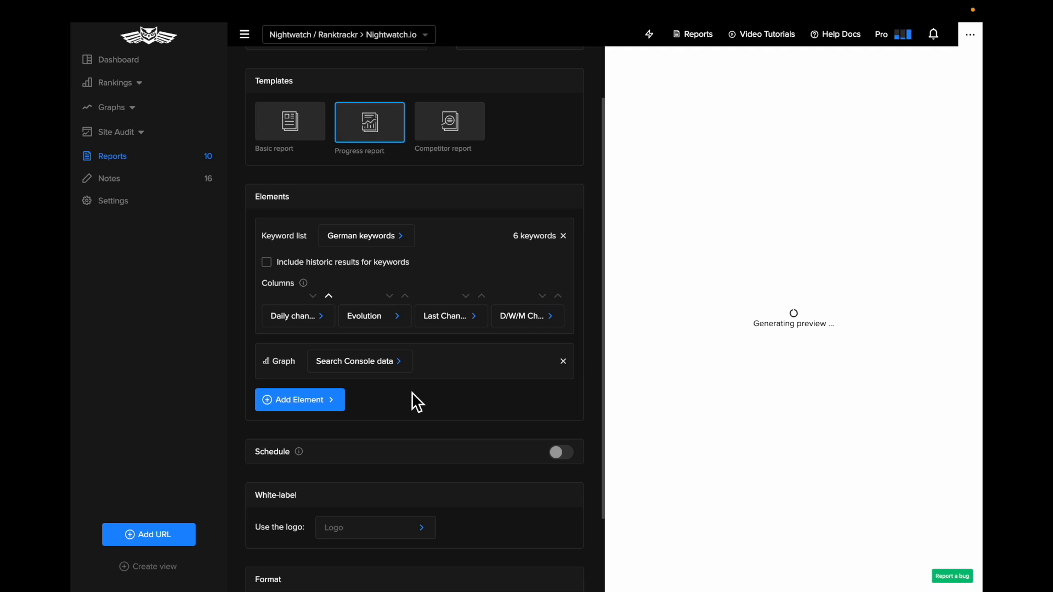
pyautogui.click(375, 368)
pyautogui.scroll(-1, 501, 377)
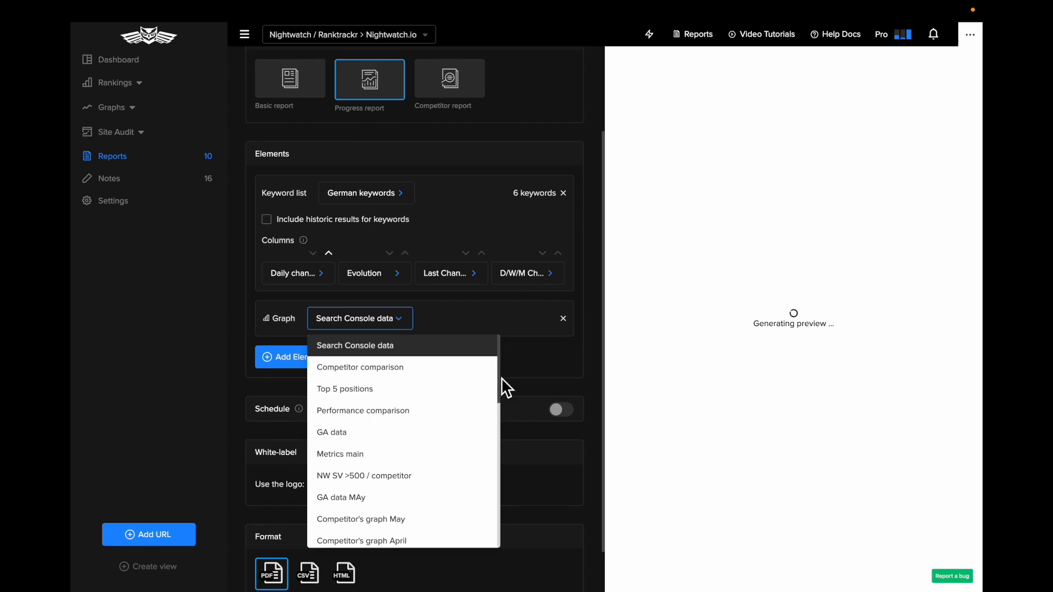
pyautogui.scroll(2, 501, 377)
pyautogui.click(348, 400)
pyautogui.click(349, 405)
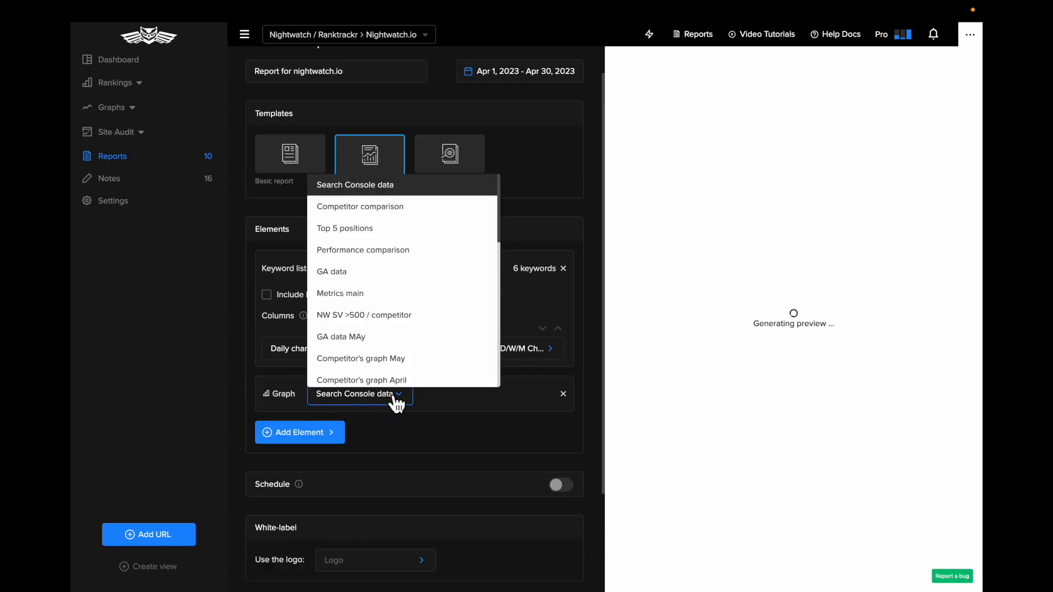
pyautogui.scroll(-5, 405, 356)
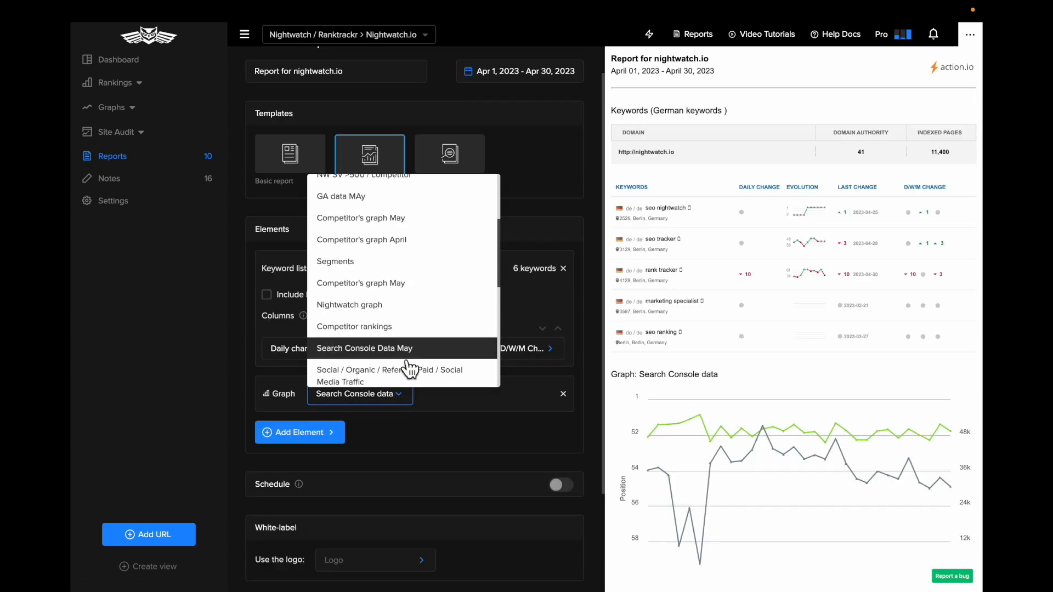
pyautogui.scroll(-7, 416, 326)
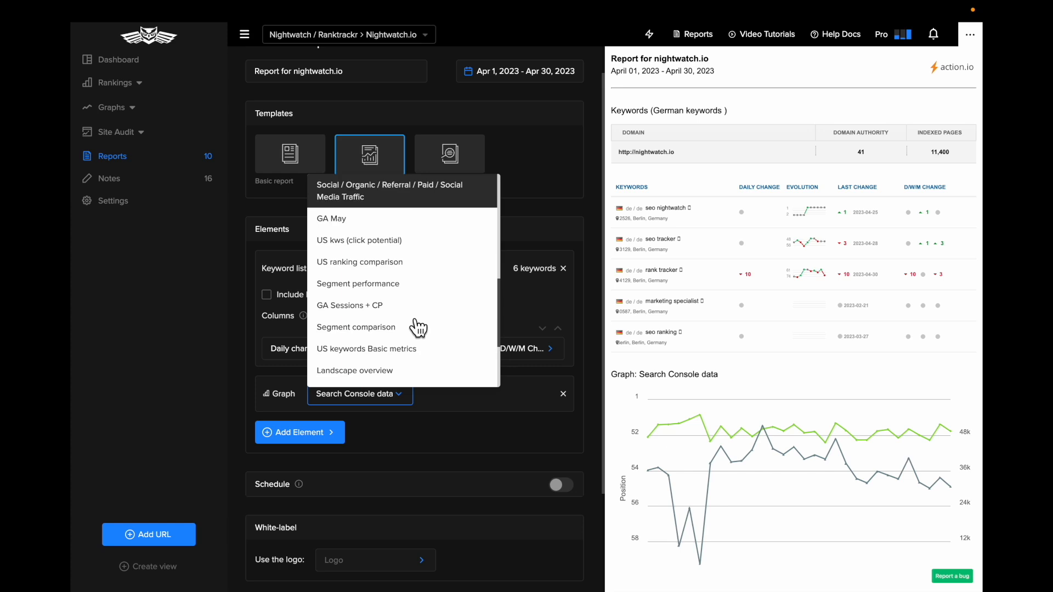
pyautogui.scroll(-5, 415, 327)
pyautogui.click(435, 415)
pyautogui.moveTo(747, 418)
pyautogui.scroll(-1, 809, 373)
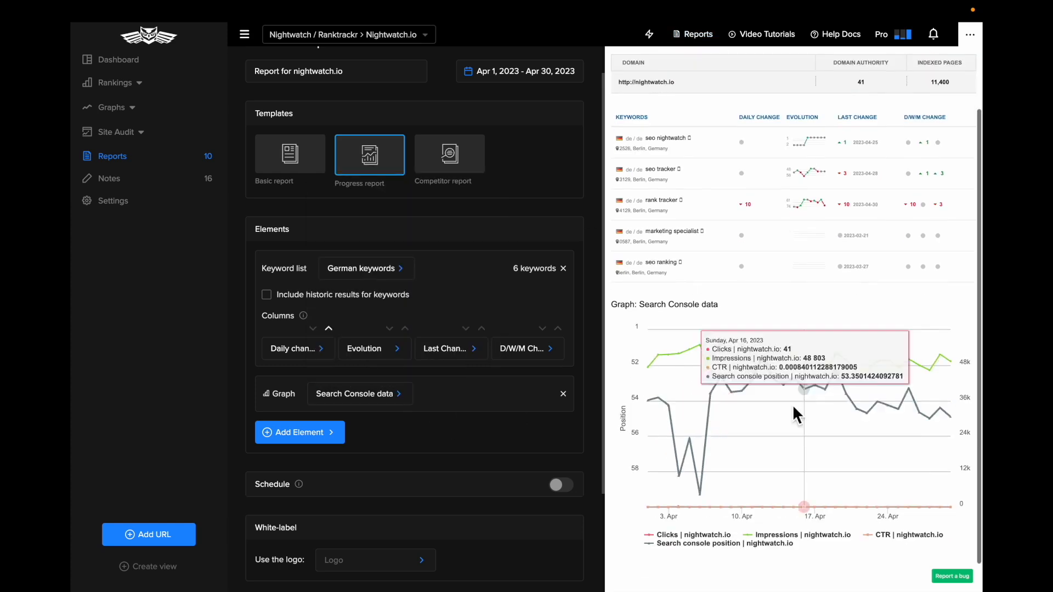
# Turn on the report schedule and check its frequency, day and time choices, keeping Weekly, On Sunday, at 12:00 PM
pyautogui.scroll(-1, 438, 496)
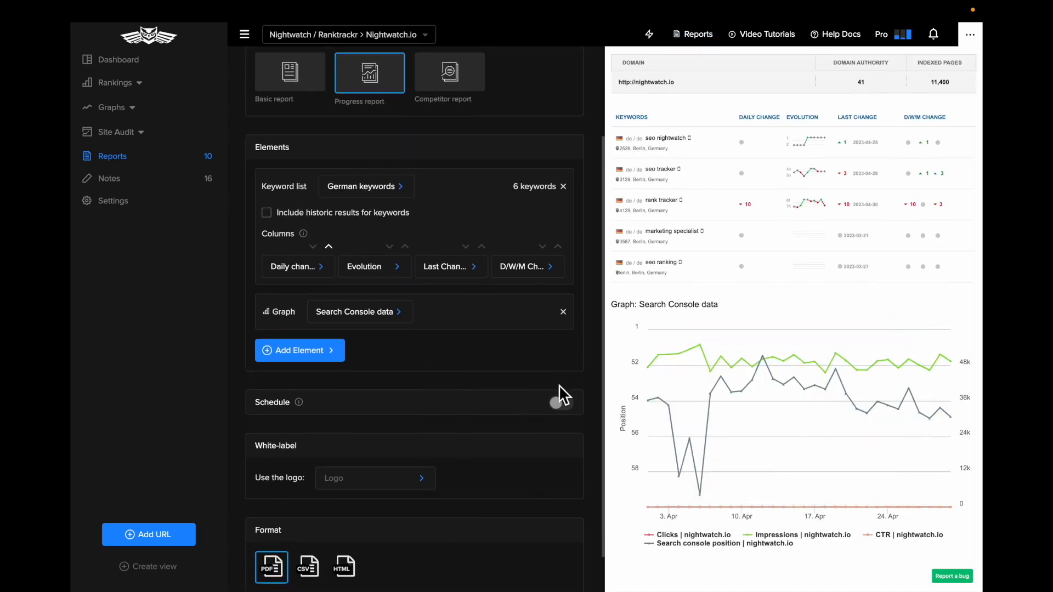
pyautogui.click(564, 404)
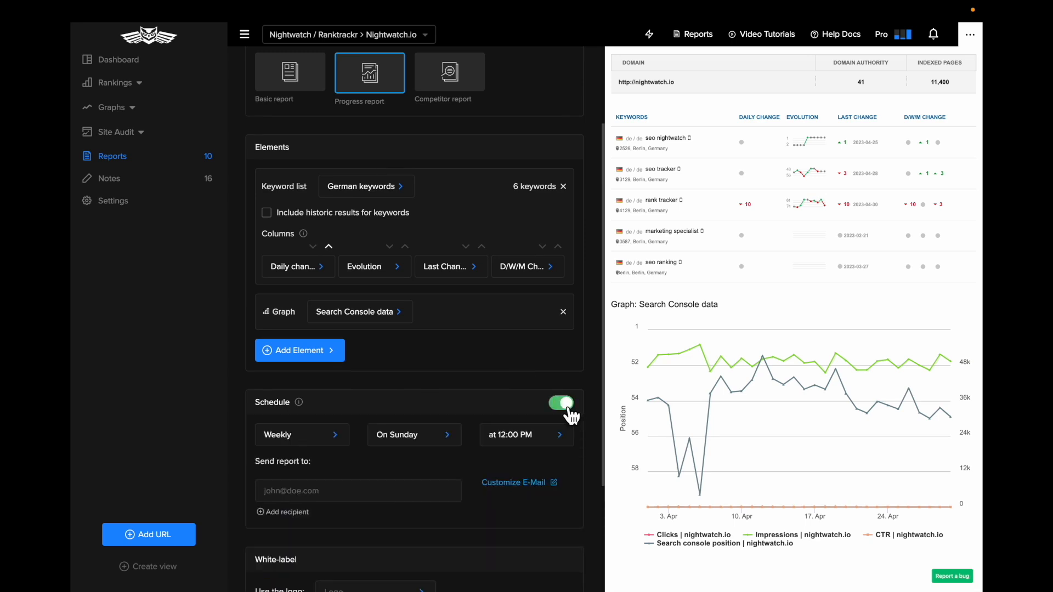
pyautogui.click(320, 442)
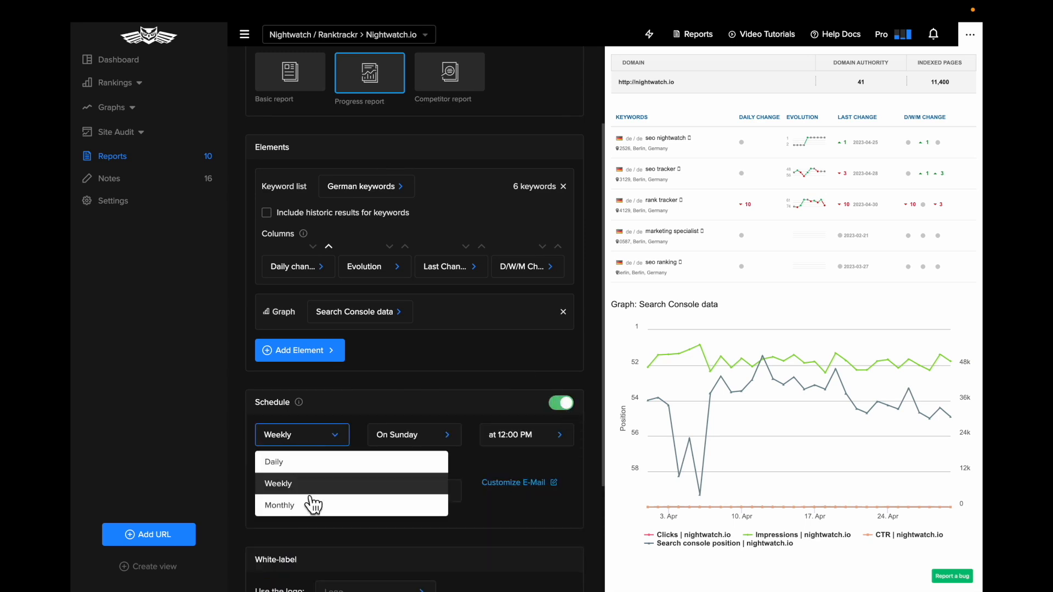
pyautogui.click(418, 437)
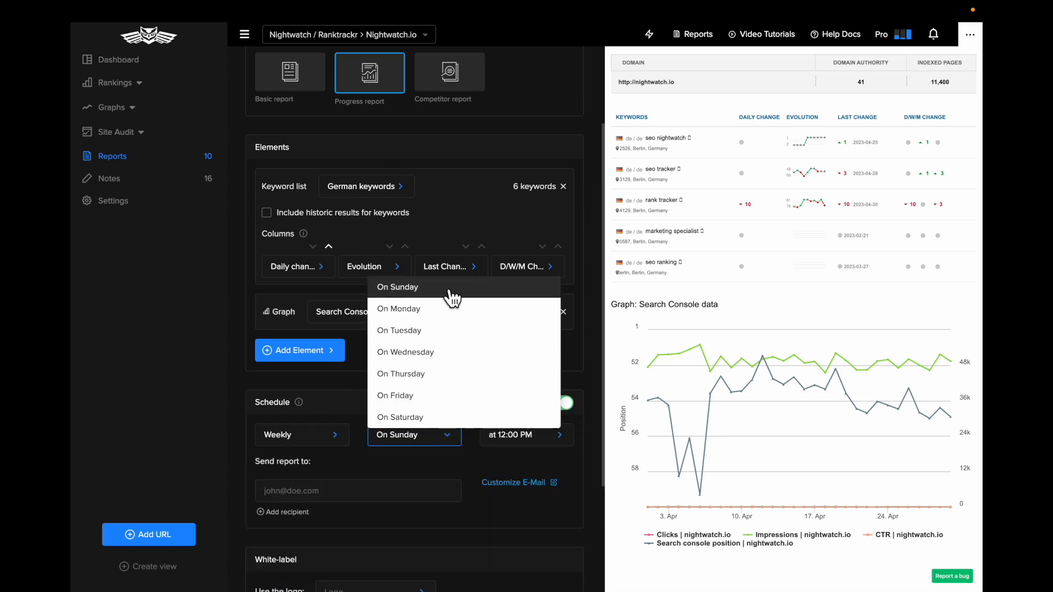
pyautogui.click(510, 435)
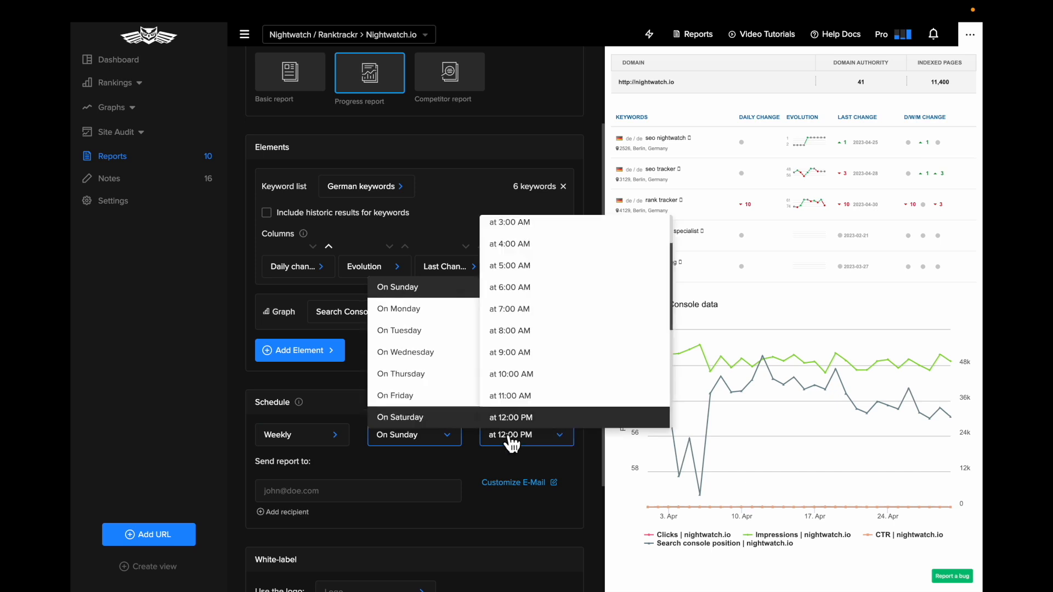
pyautogui.click(409, 465)
# Enter the recipient's e-mail address for the scheduled report
pyautogui.scroll(-1, 410, 465)
pyautogui.click(391, 455)
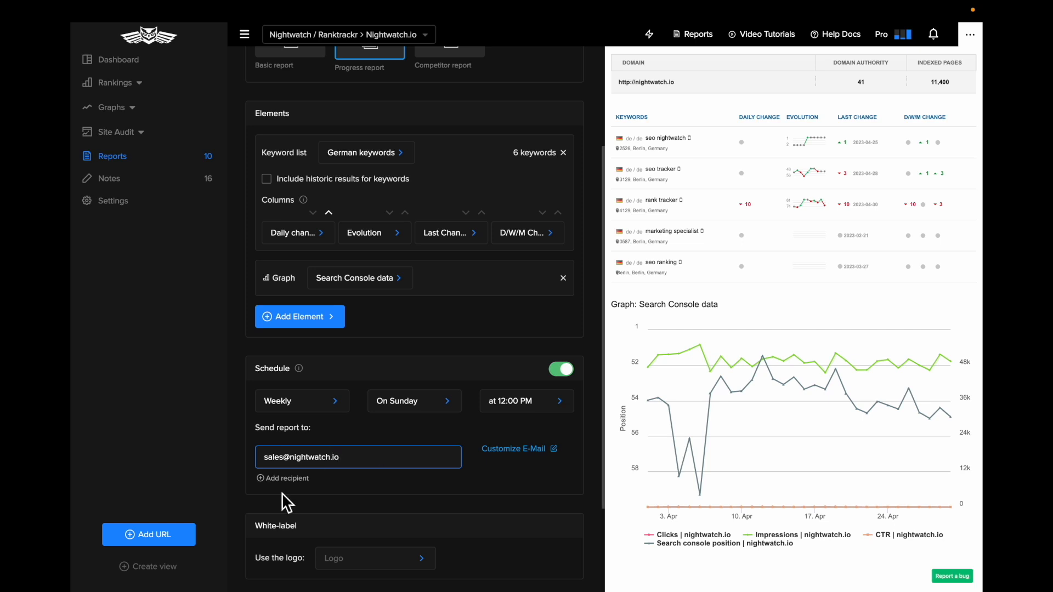
# Add three extra recipient fields to the schedule and remove them again
pyautogui.click(283, 479)
pyautogui.click(284, 507)
pyautogui.scroll(-2, 338, 537)
pyautogui.click(282, 488)
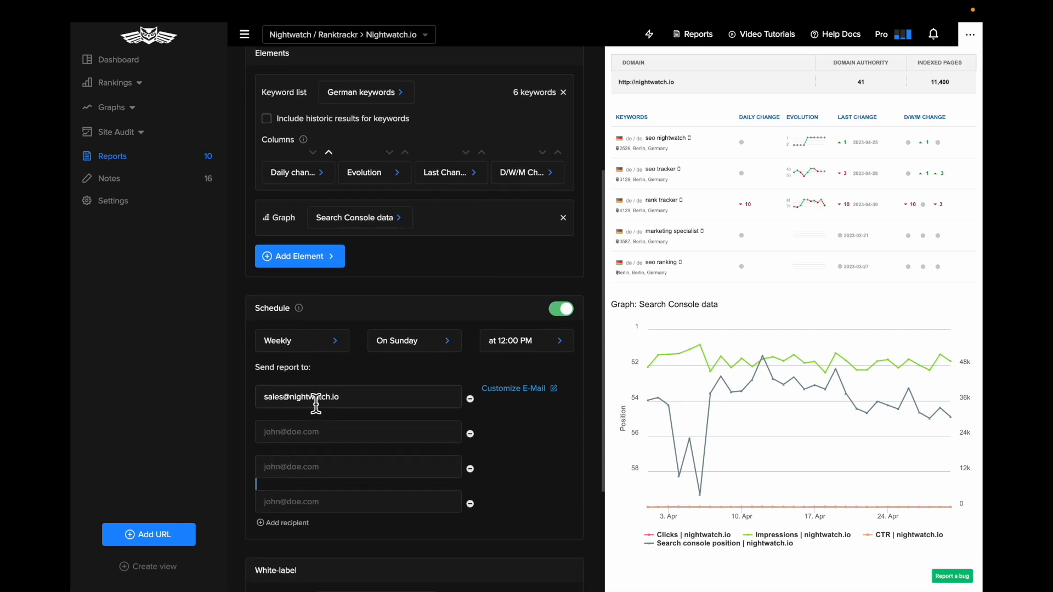
pyautogui.click(471, 503)
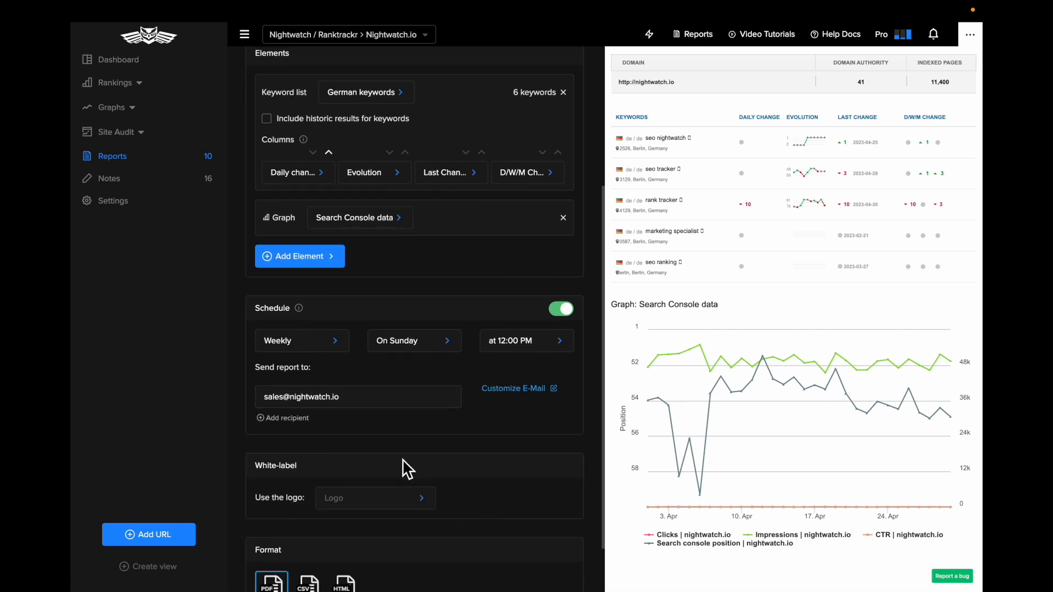
# Set the report's white-label logo to the Nightwatch logo and look over the format and save options
pyautogui.scroll(-1, 326, 456)
pyautogui.scroll(1, 733, 245)
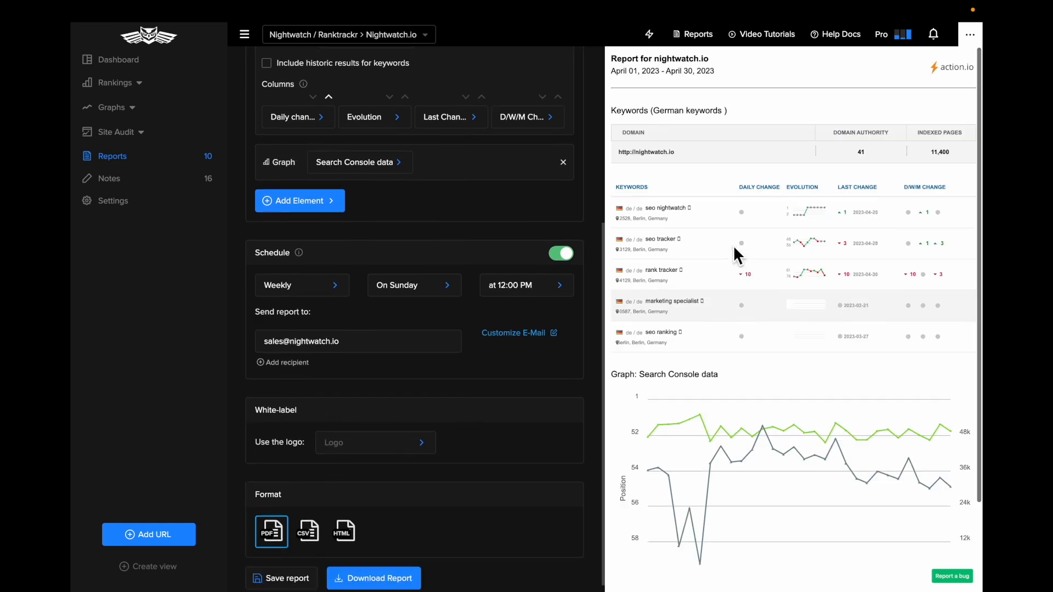
pyautogui.click(363, 443)
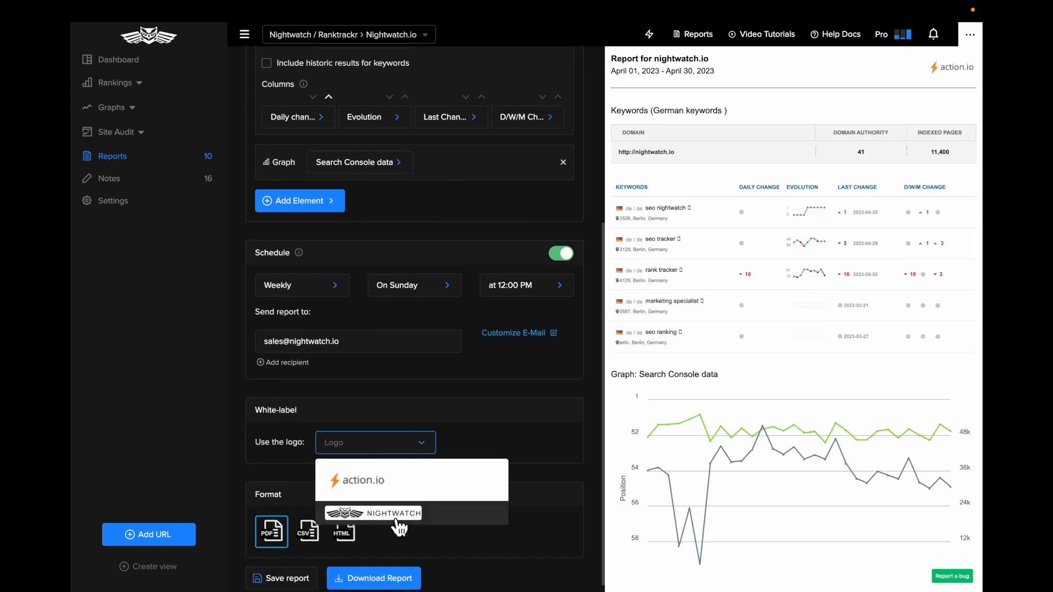
pyautogui.click(397, 520)
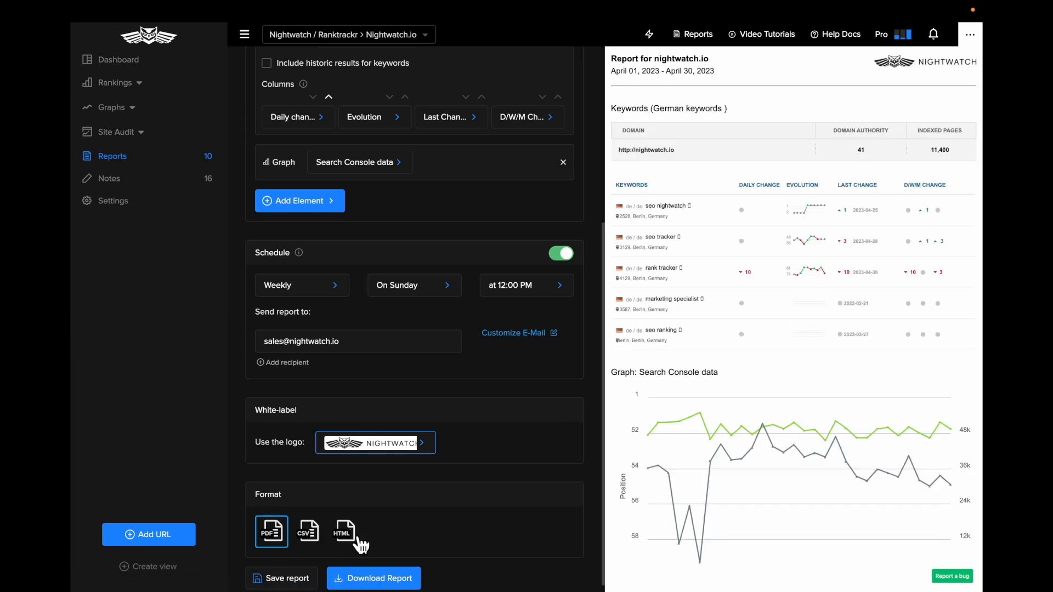
pyautogui.scroll(-2, 278, 564)
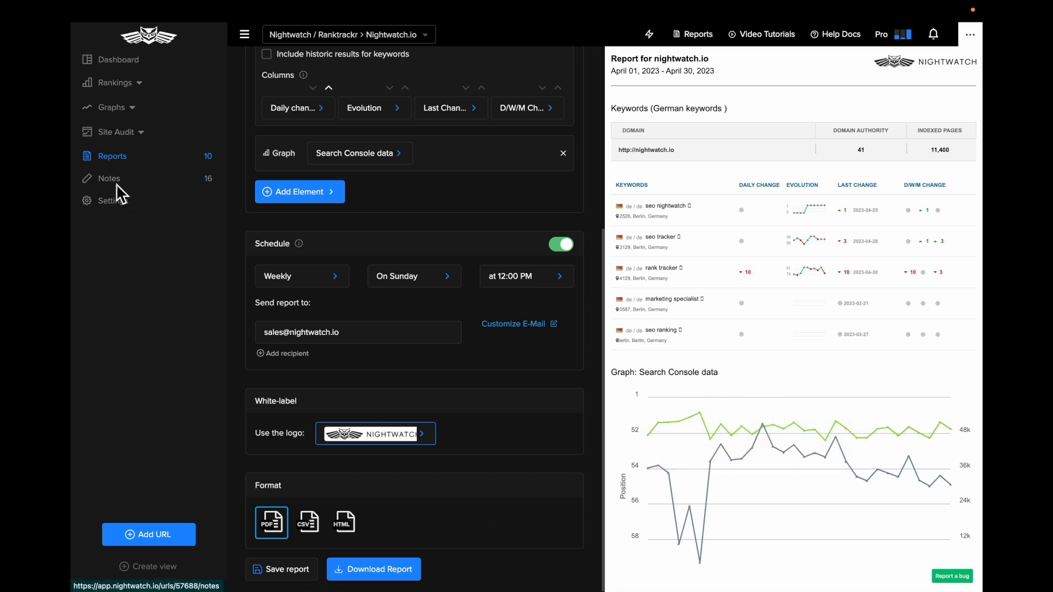
# Open the URL settings for nightwatch.io and examine the configuration fields, from URL matching and name to Google Analytics and Search Console
pyautogui.click(125, 212)
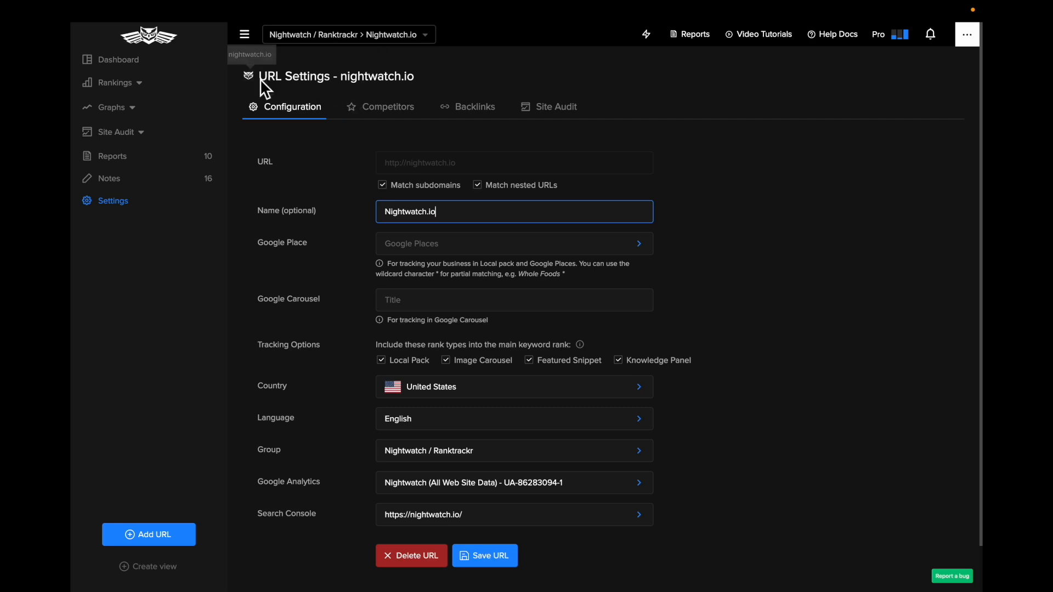
pyautogui.moveTo(260, 78); pyautogui.dragTo(343, 80)
pyautogui.click(125, 200)
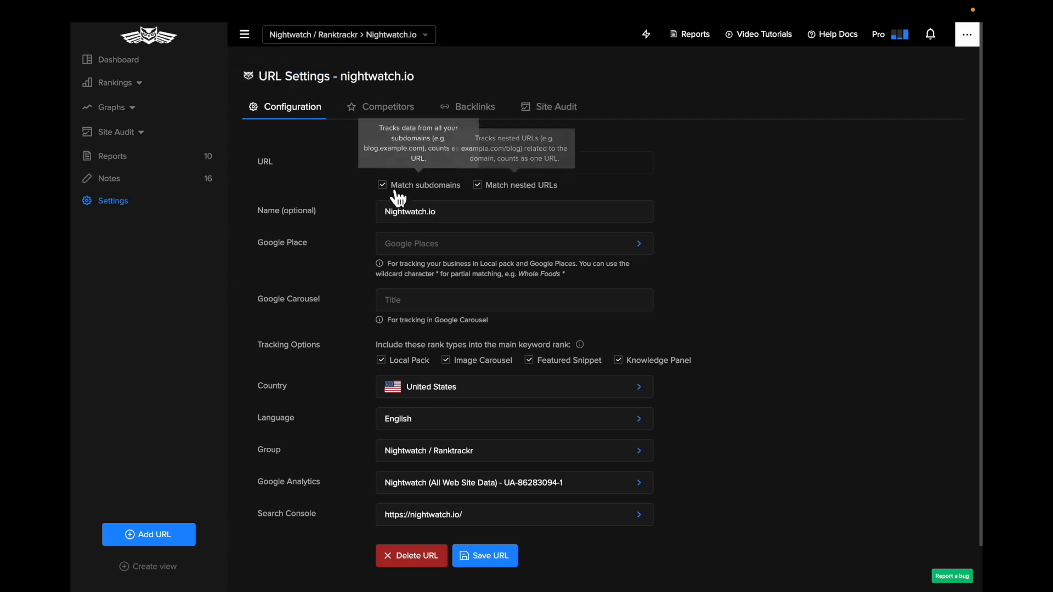
pyautogui.scroll(-1, 456, 213)
pyautogui.click(456, 214)
pyautogui.click(305, 211)
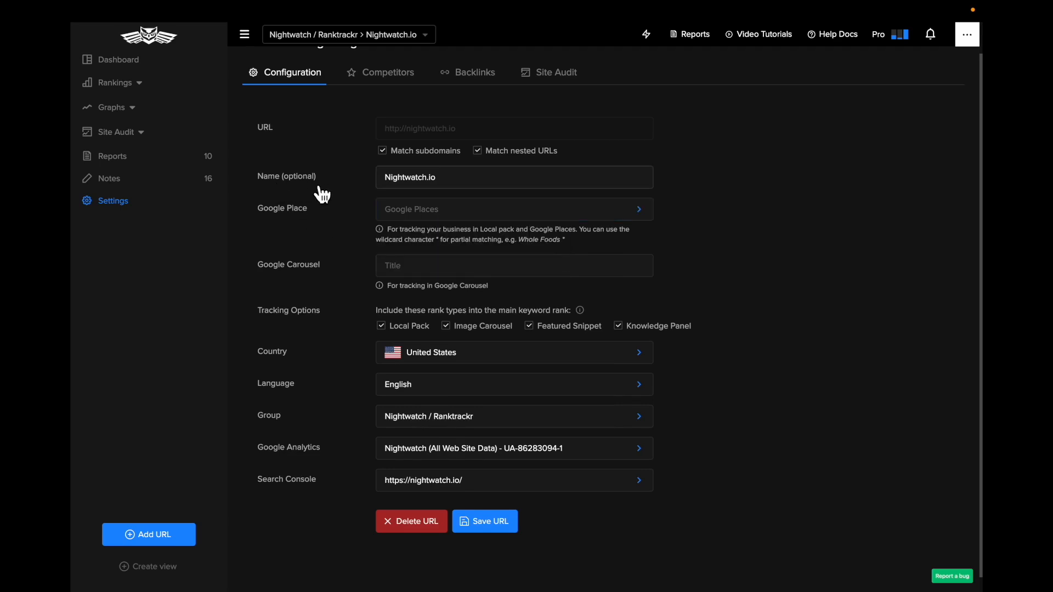
pyautogui.scroll(-1, 272, 226)
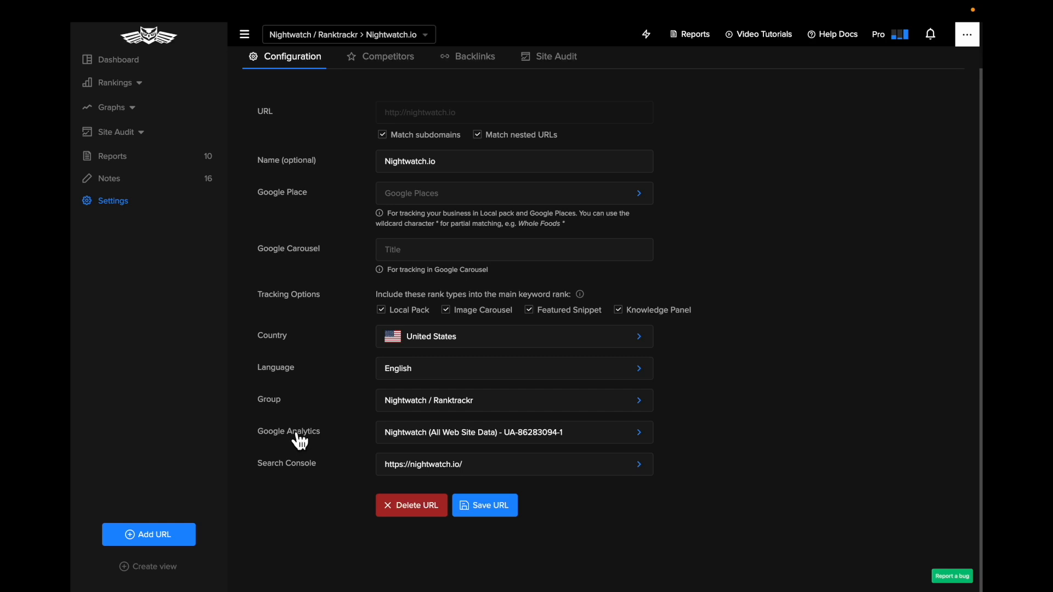
pyautogui.scroll(2, 315, 480)
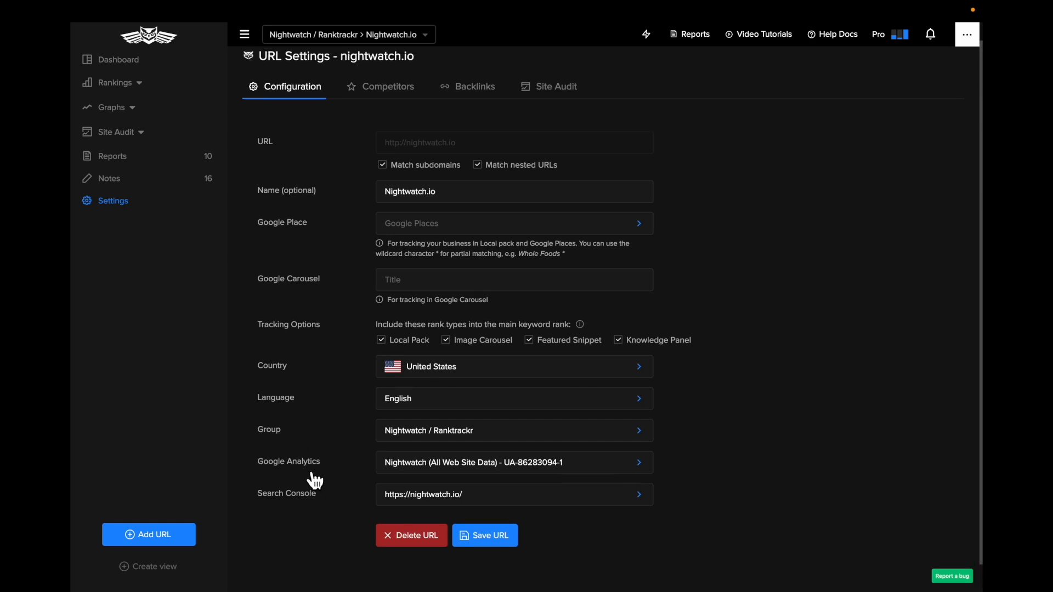
# Open the Competitors settings and review the full list of tracked competitor URLs and their options
pyautogui.click(394, 107)
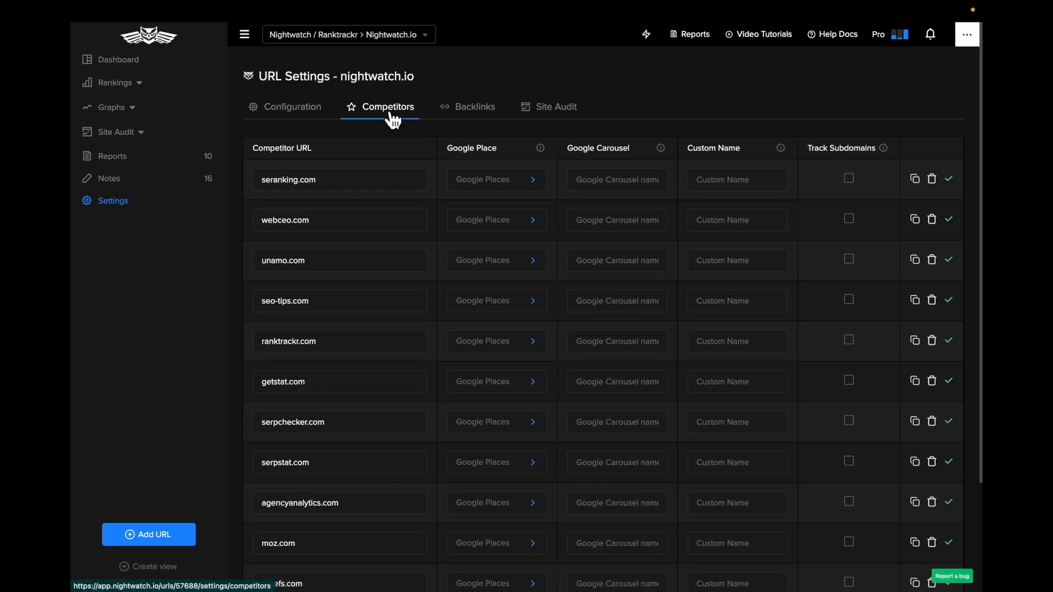
pyautogui.scroll(-1, 393, 118)
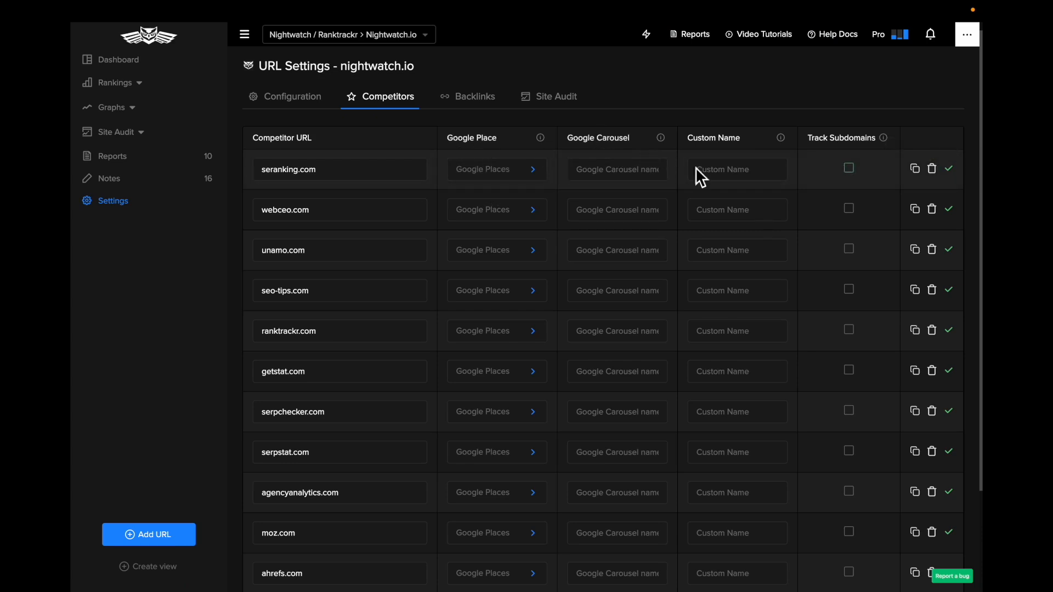
pyautogui.scroll(-3, 712, 170)
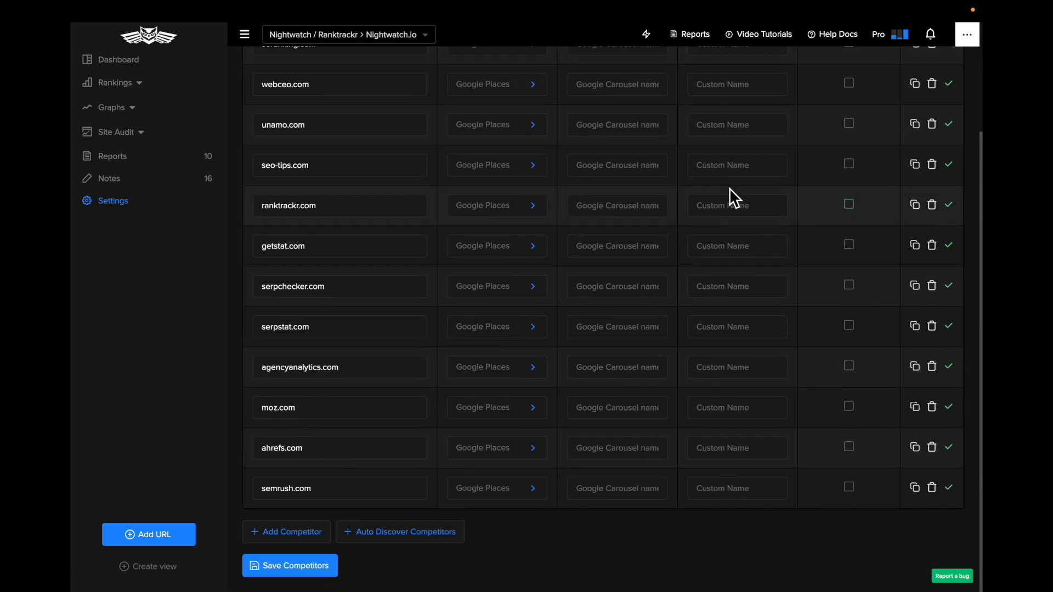
# Auto-discover competitors and remove the suggested proranktracker.com, georanker.com and ytrank.net from the list
pyautogui.click(406, 542)
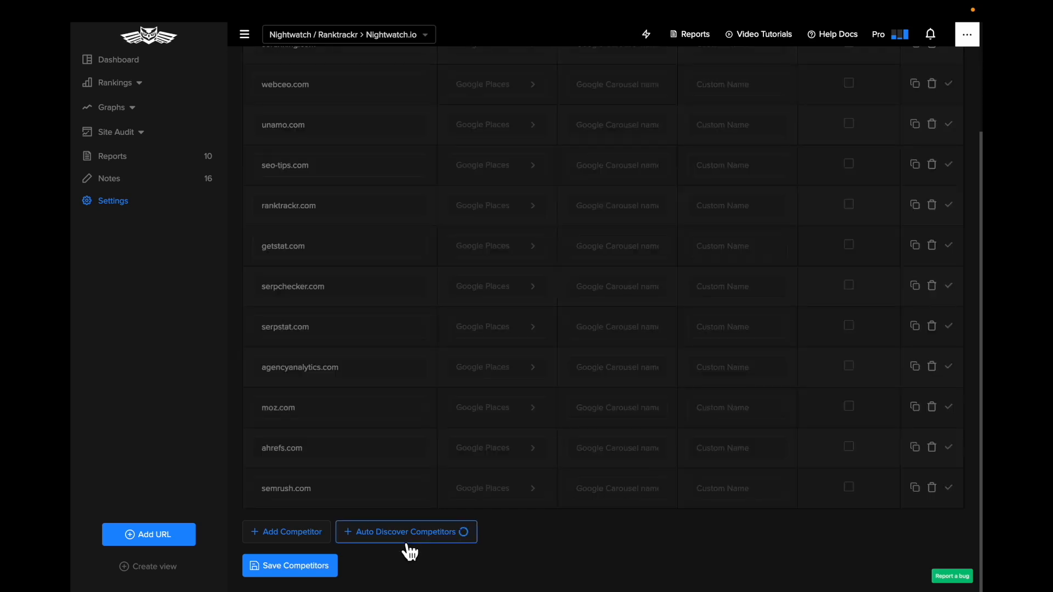
pyautogui.scroll(-2, 402, 543)
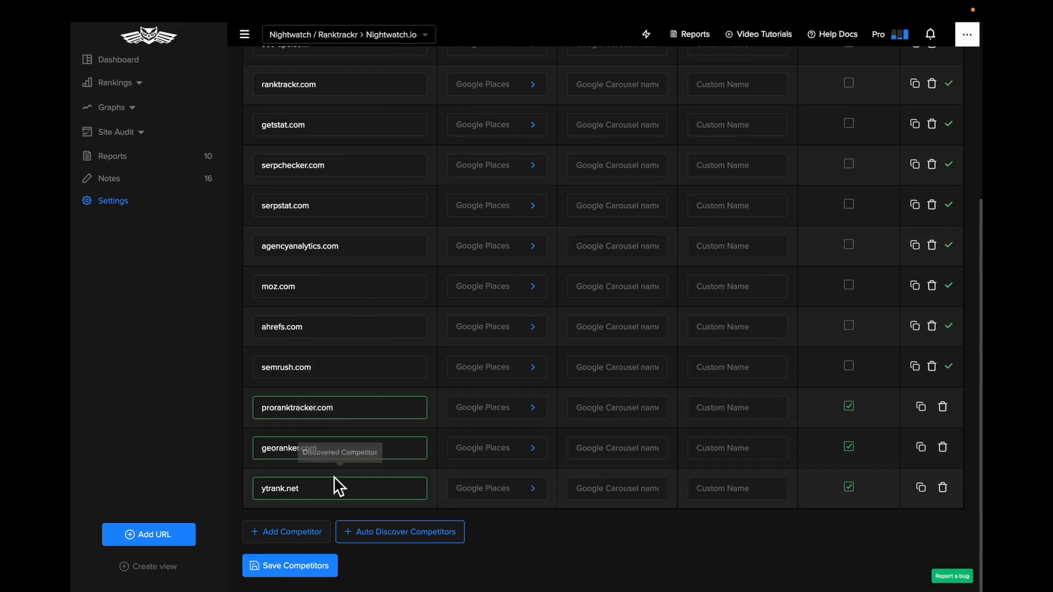
pyautogui.click(950, 412)
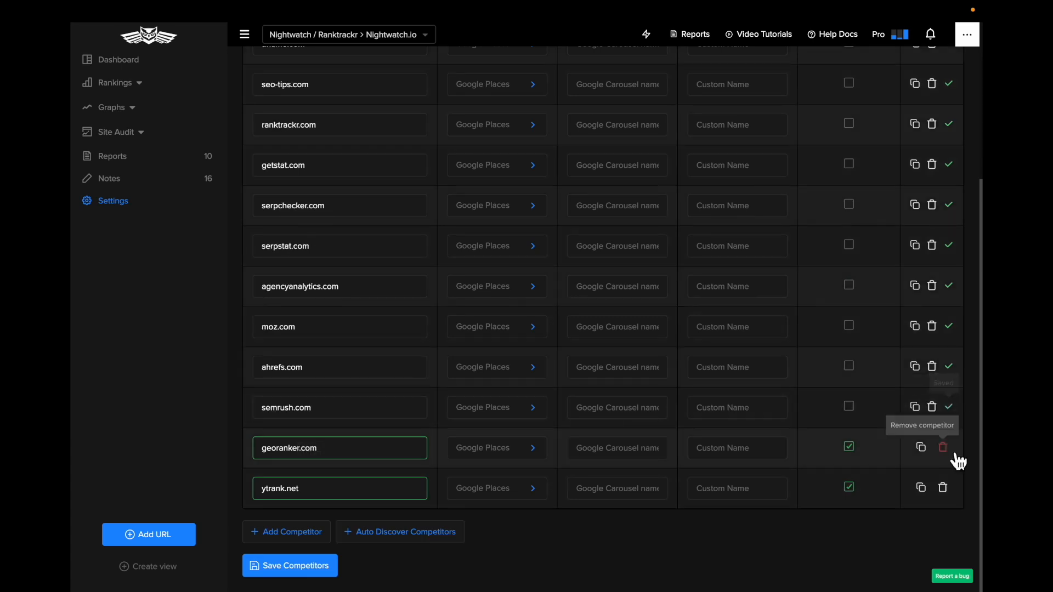
pyautogui.click(947, 449)
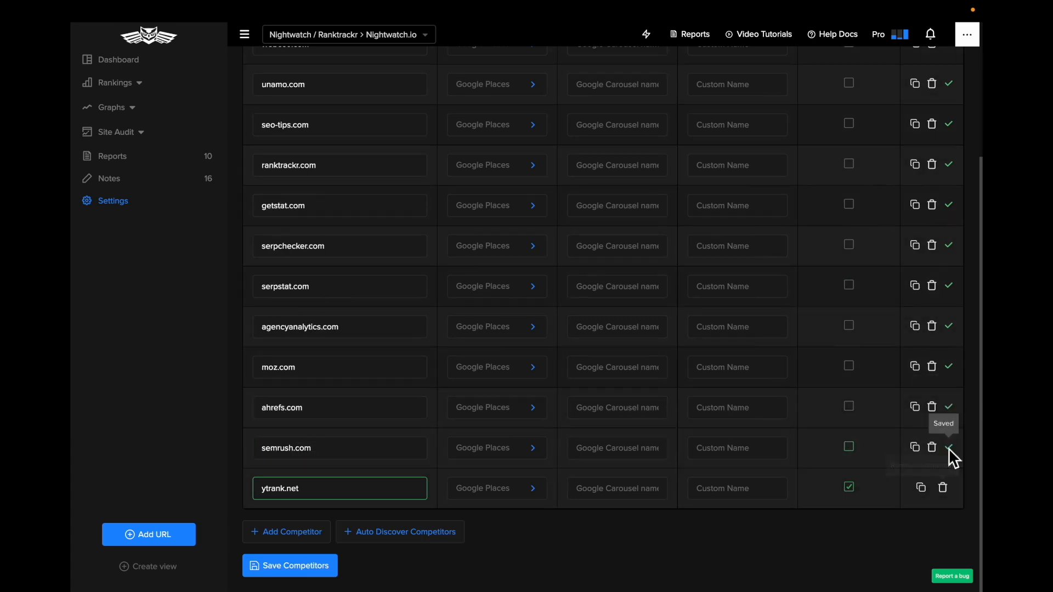
pyautogui.click(943, 493)
pyautogui.scroll(4, 524, 338)
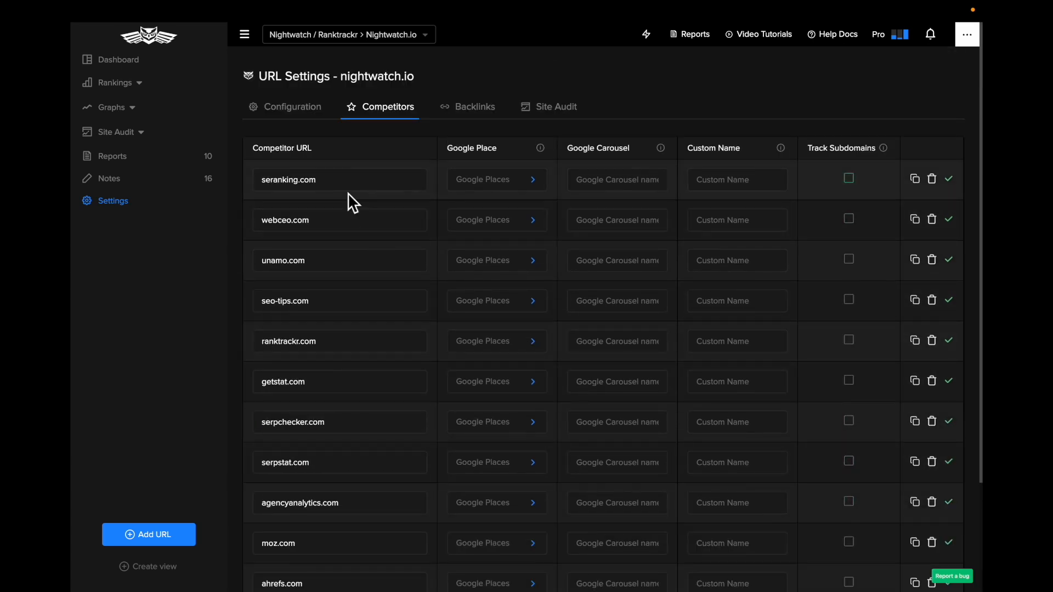
# Open the URL's Site Audit settings and examine the crawling and auto-crawling options
pyautogui.click(562, 109)
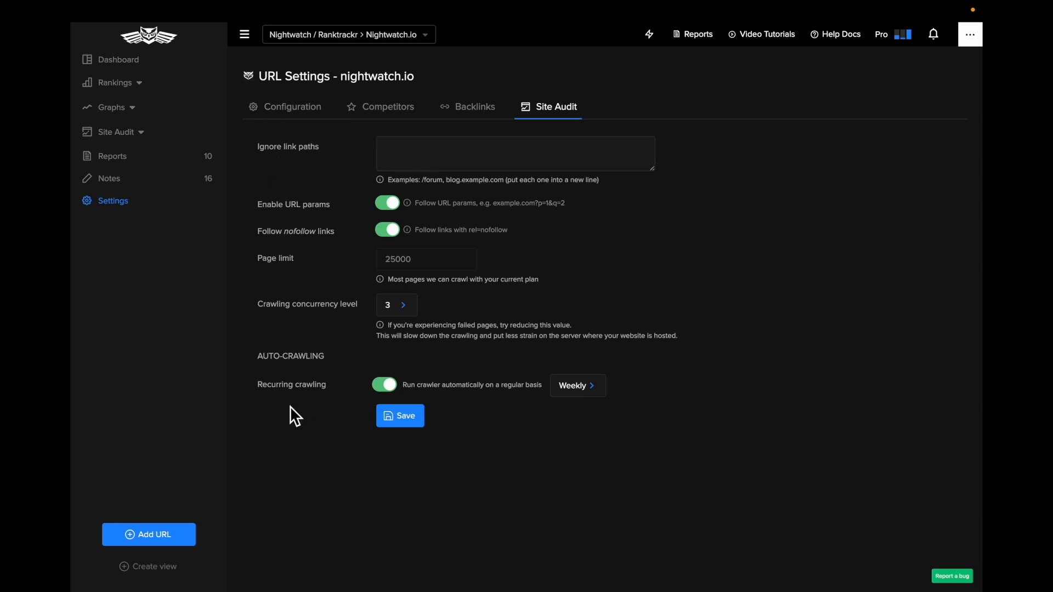
# Return to the Dashboard and examine its SEO metrics, ranking and traffic sections
pyautogui.click(119, 60)
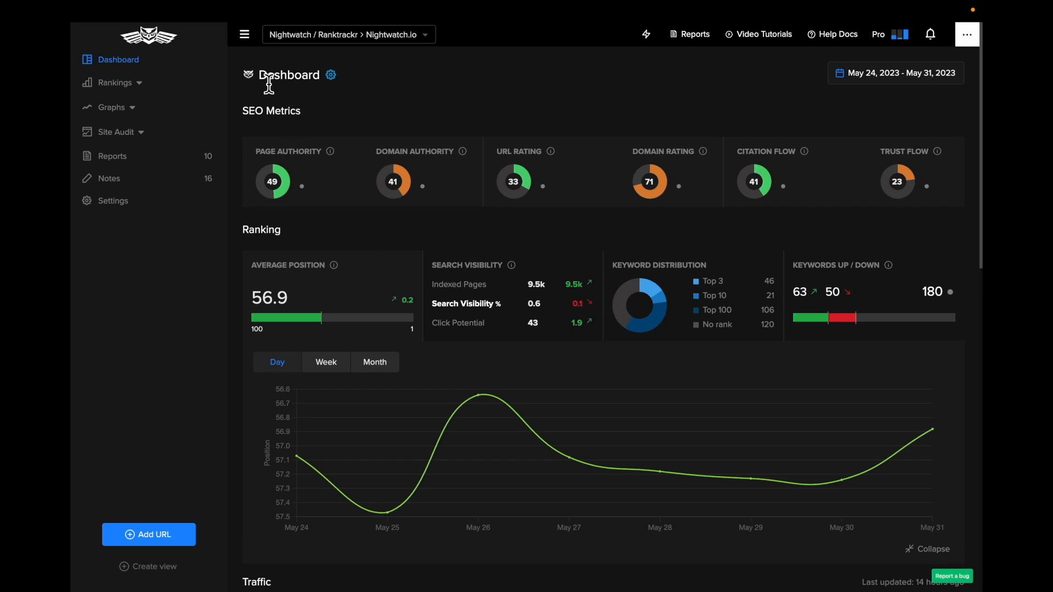
pyautogui.scroll(-1, 427, 195)
pyautogui.scroll(-1, 428, 197)
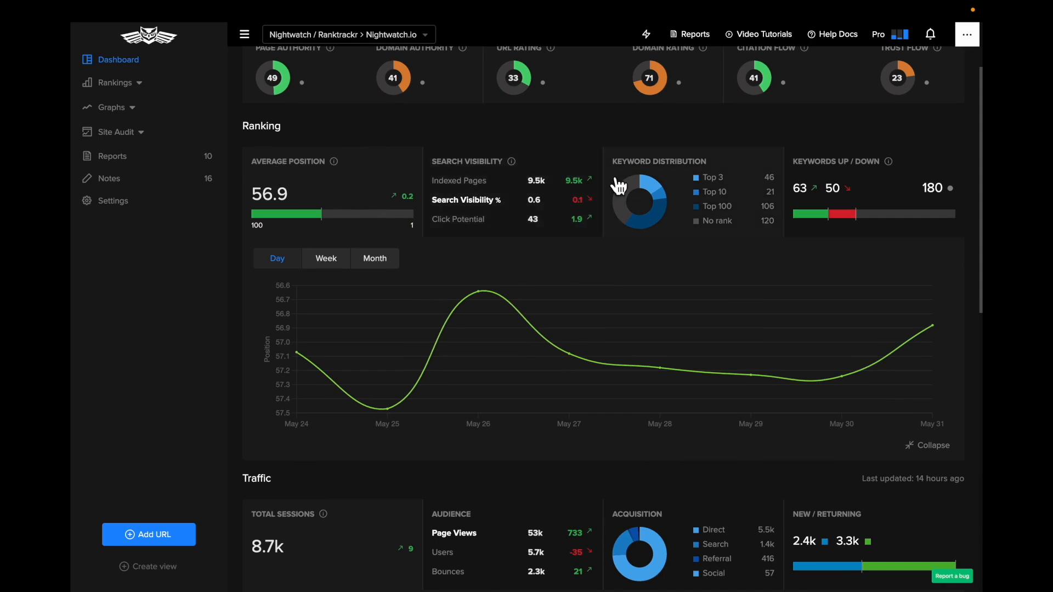
pyautogui.scroll(1, 542, 203)
pyautogui.scroll(-2, 707, 208)
pyautogui.scroll(-3, 723, 208)
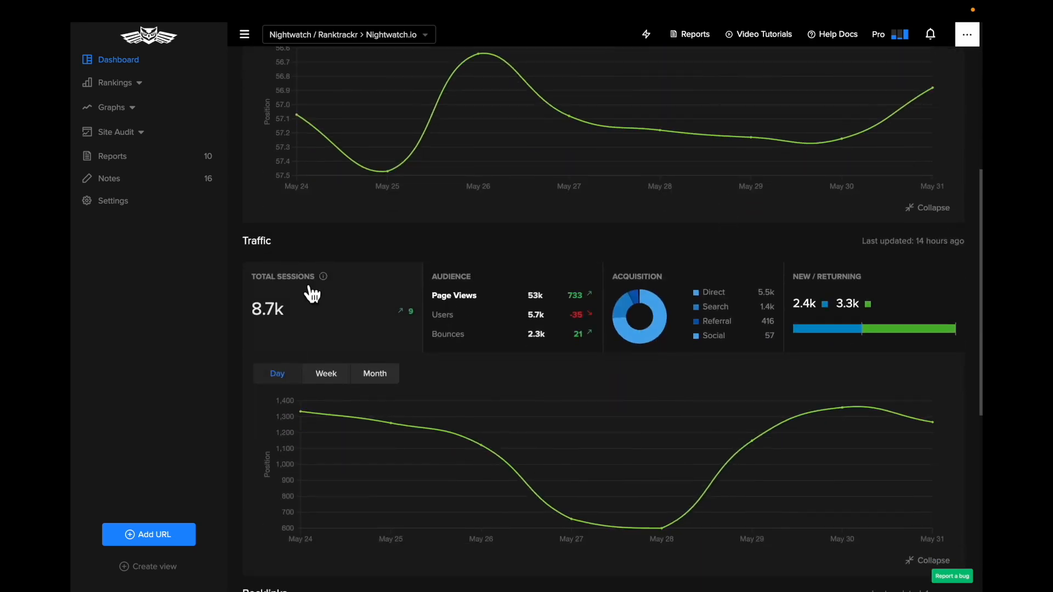
pyautogui.scroll(-1, 304, 291)
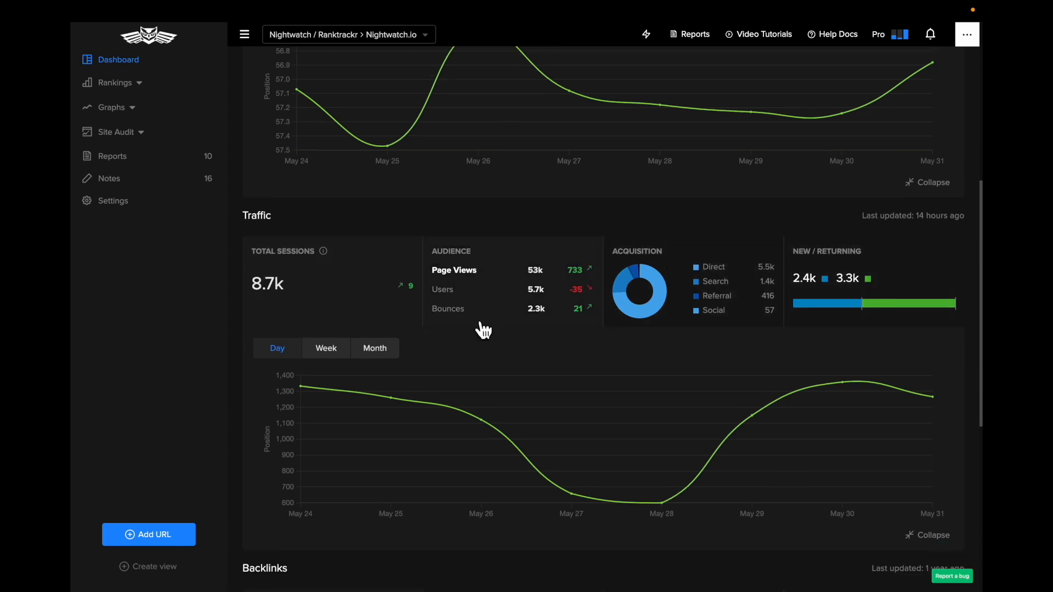
pyautogui.scroll(6, 389, 305)
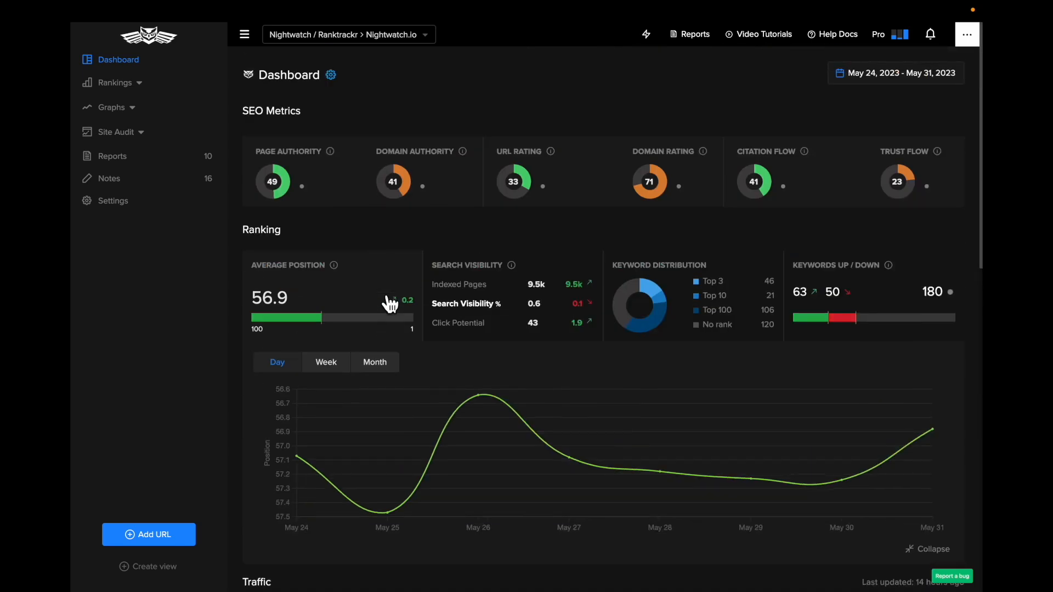